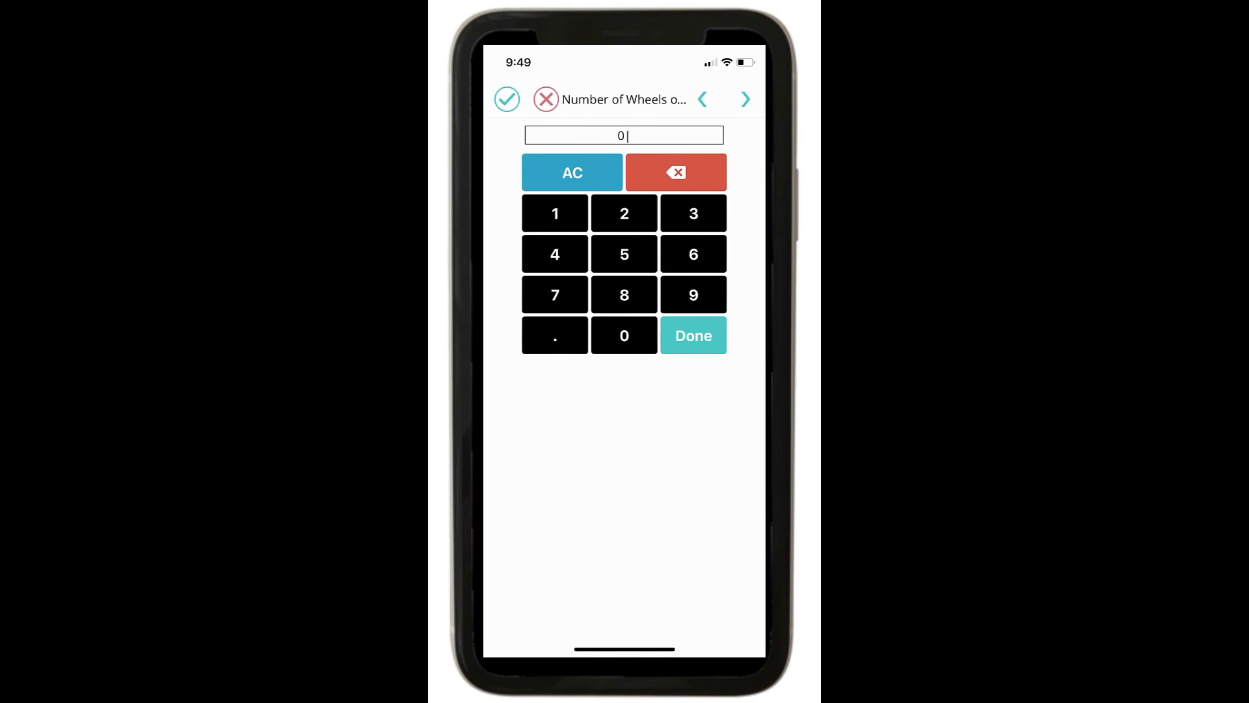
# Step: Set the Number of Wheels on Truck to 7 and accept the value
pyautogui.click(555, 295)
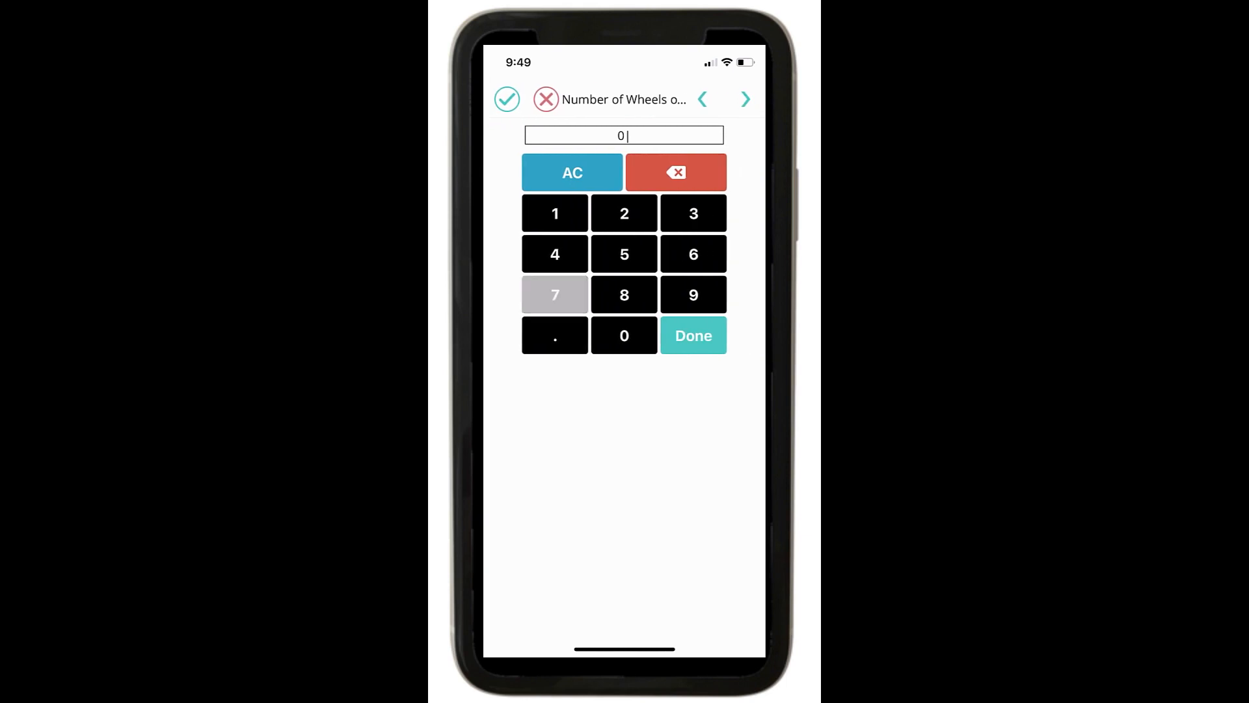
pyautogui.click(507, 100)
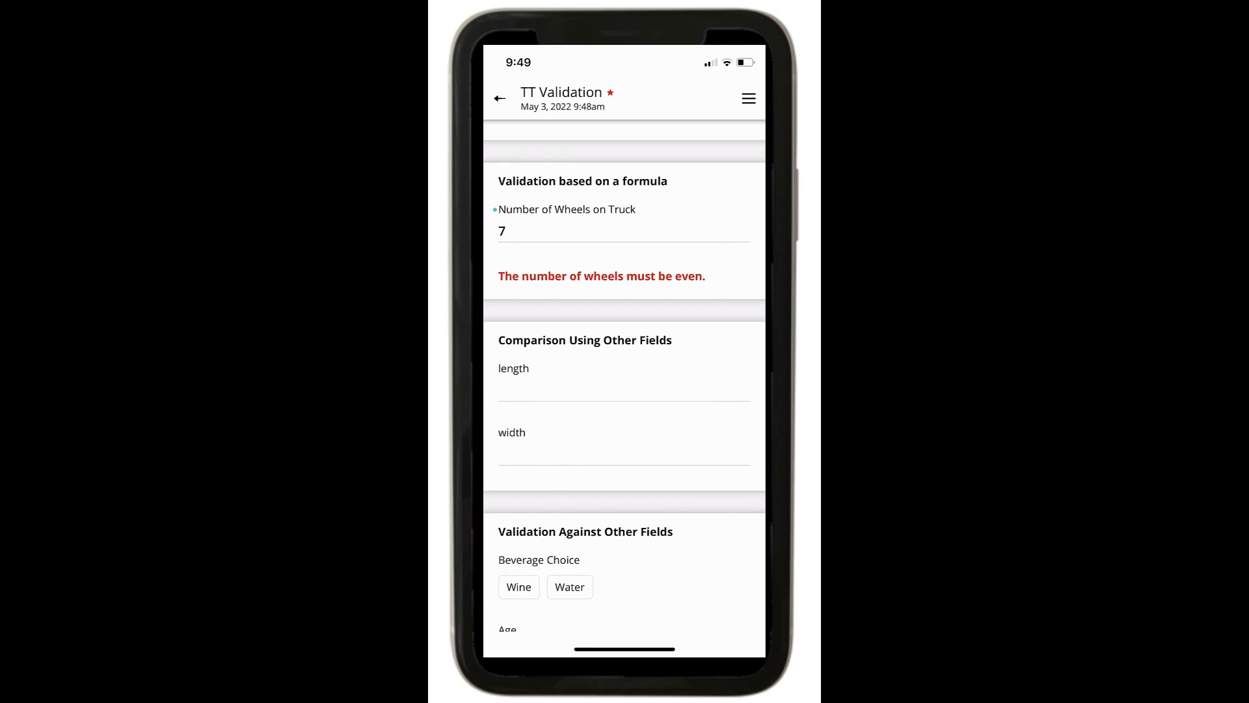
# Step: In the Comparison Using Other Fields section, set the length to 50 and the width to 100
pyautogui.scroll(-2, 625, 378)
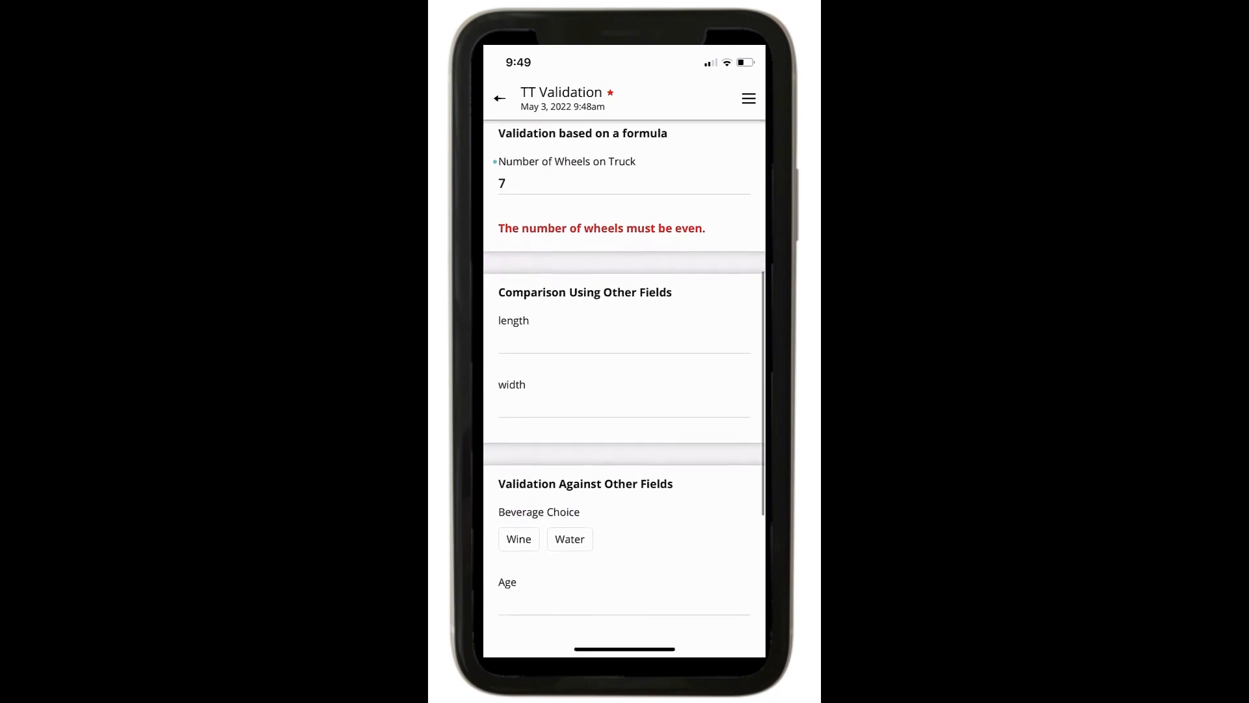
pyautogui.click(624, 306)
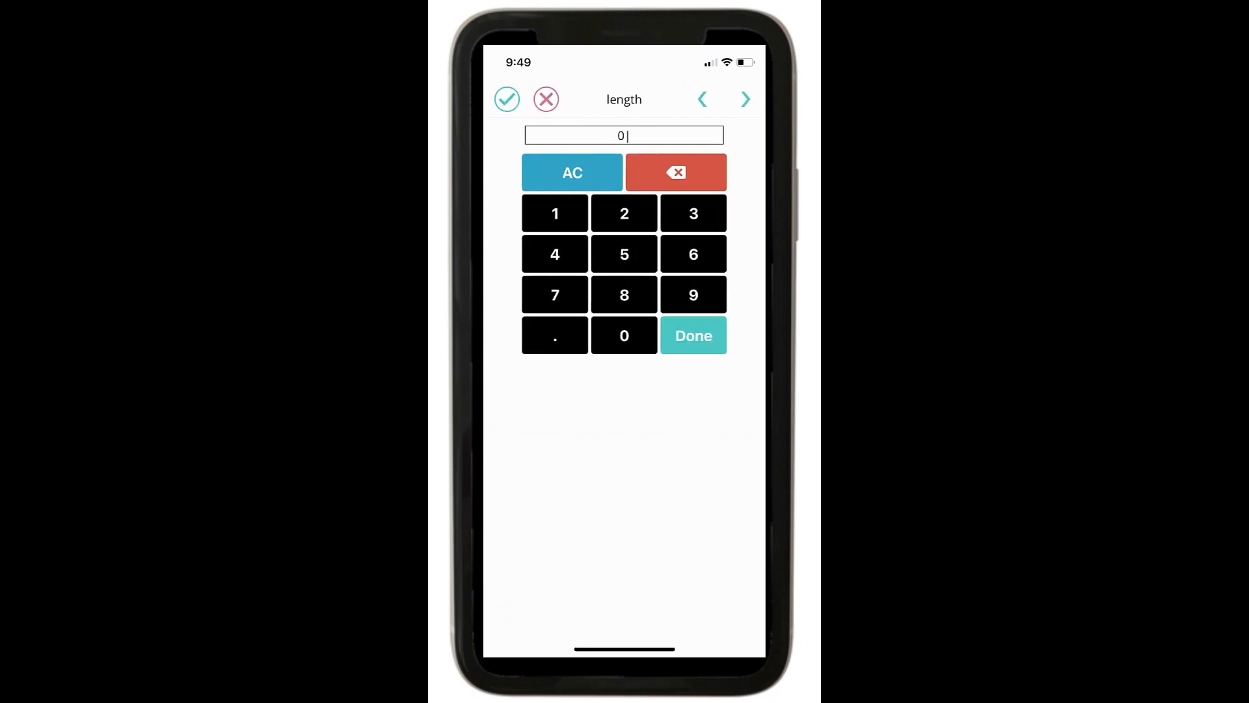
pyautogui.click(625, 254)
pyautogui.click(624, 335)
pyautogui.click(693, 335)
pyautogui.click(625, 364)
pyautogui.click(555, 213)
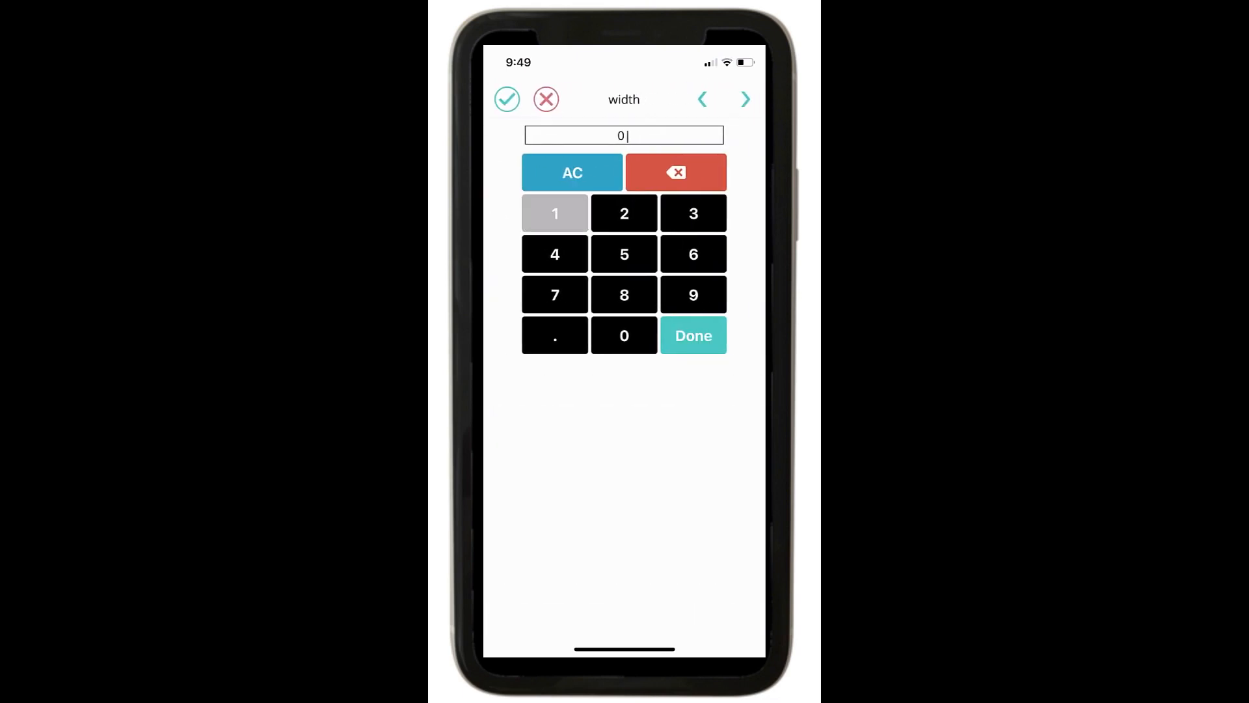
pyautogui.click(624, 336)
pyautogui.click(624, 336)
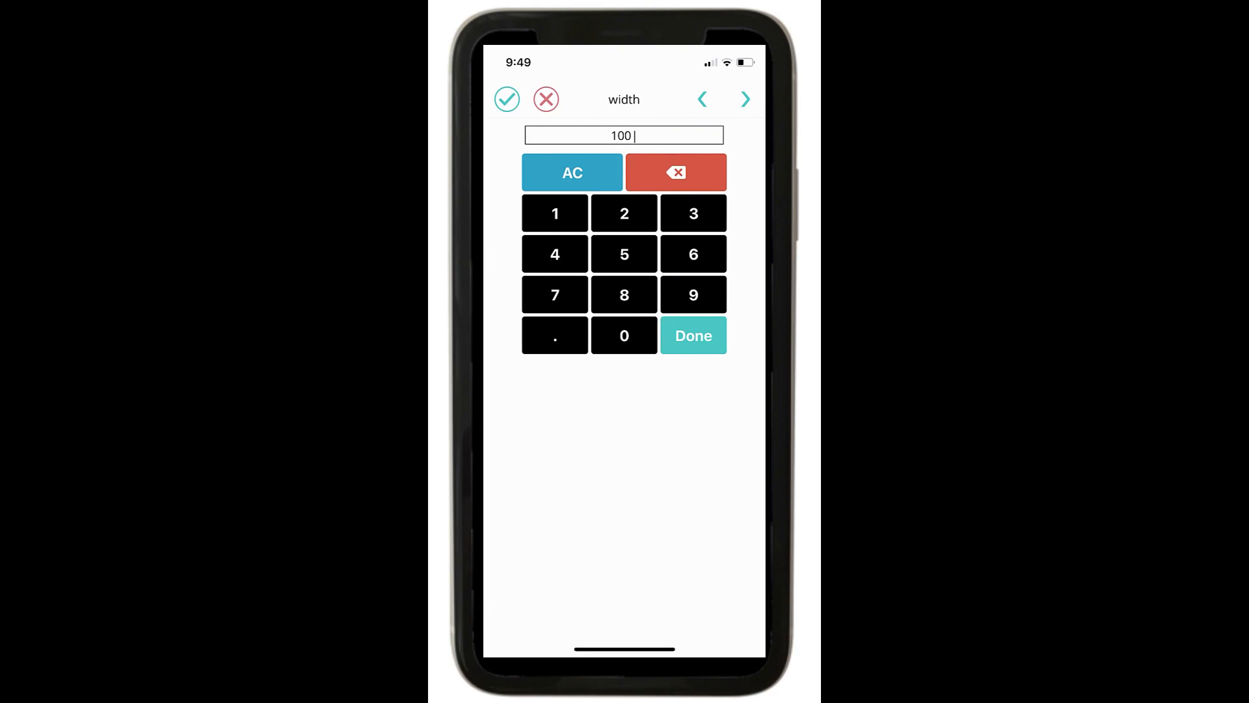
pyautogui.click(693, 336)
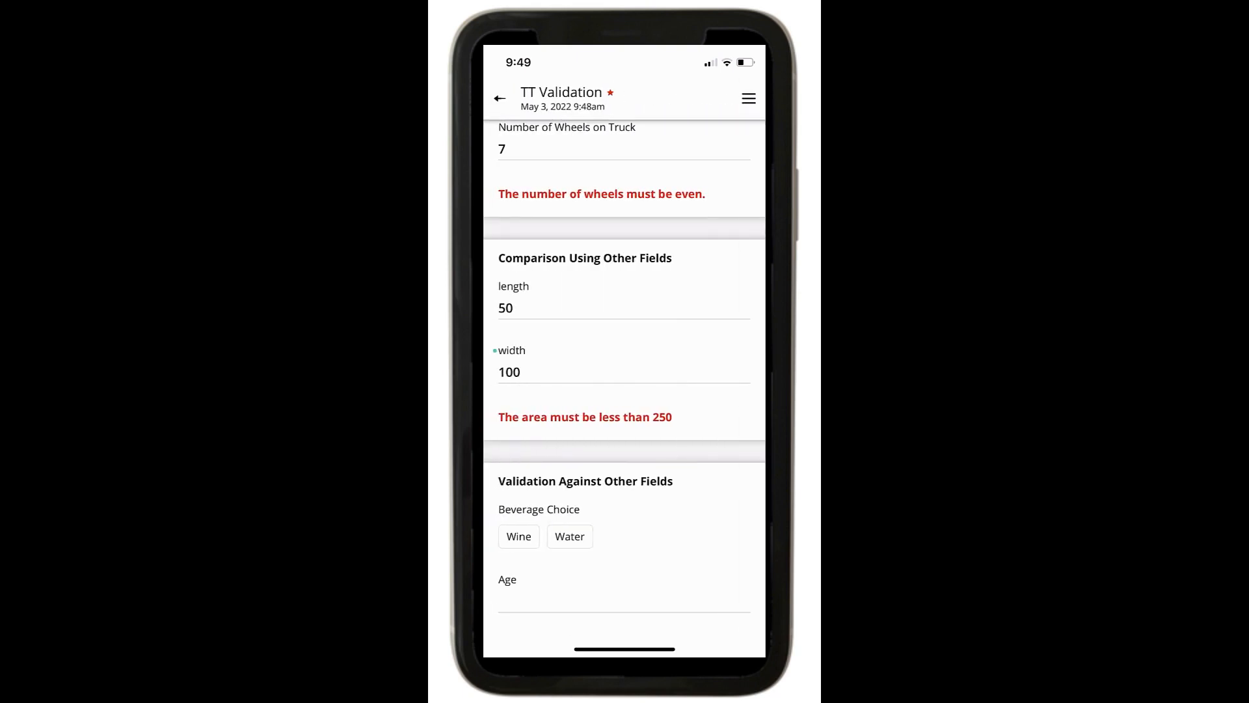
# Step: In the Validation Against Other Fields section, enter an age of 15 and choose Wine as the beverage
pyautogui.scroll(-3, 624, 375)
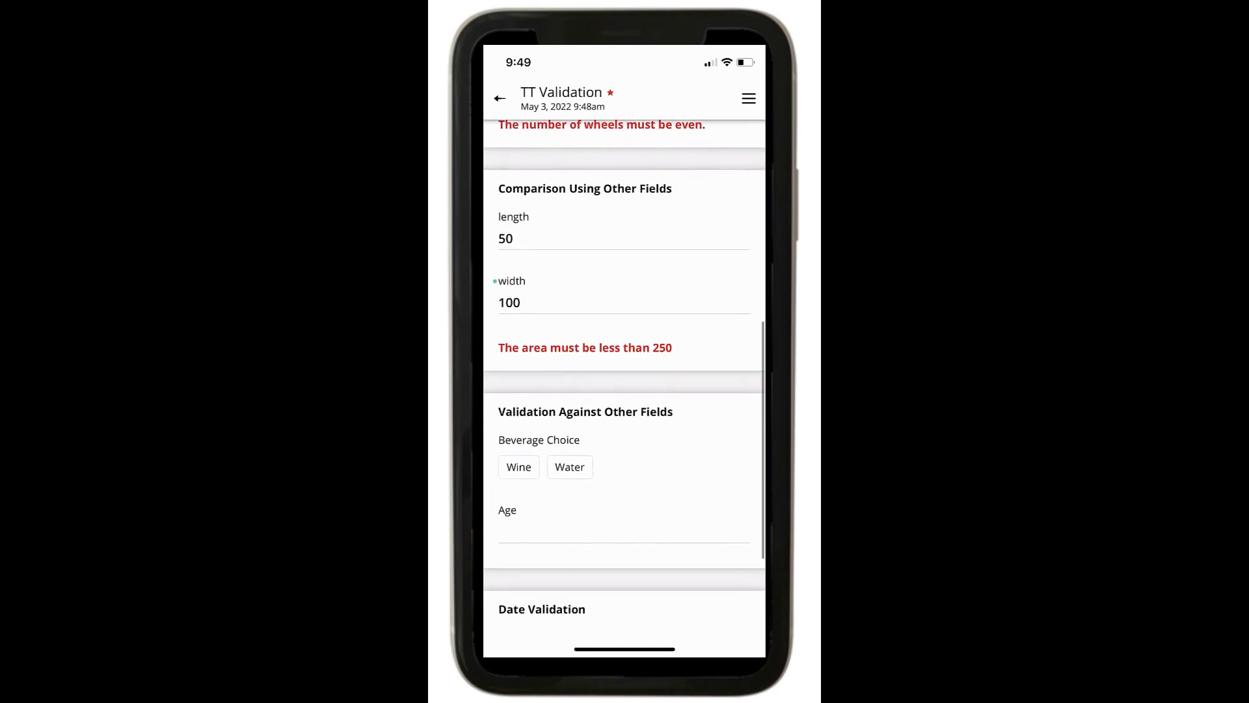
pyautogui.scroll(-2, 625, 376)
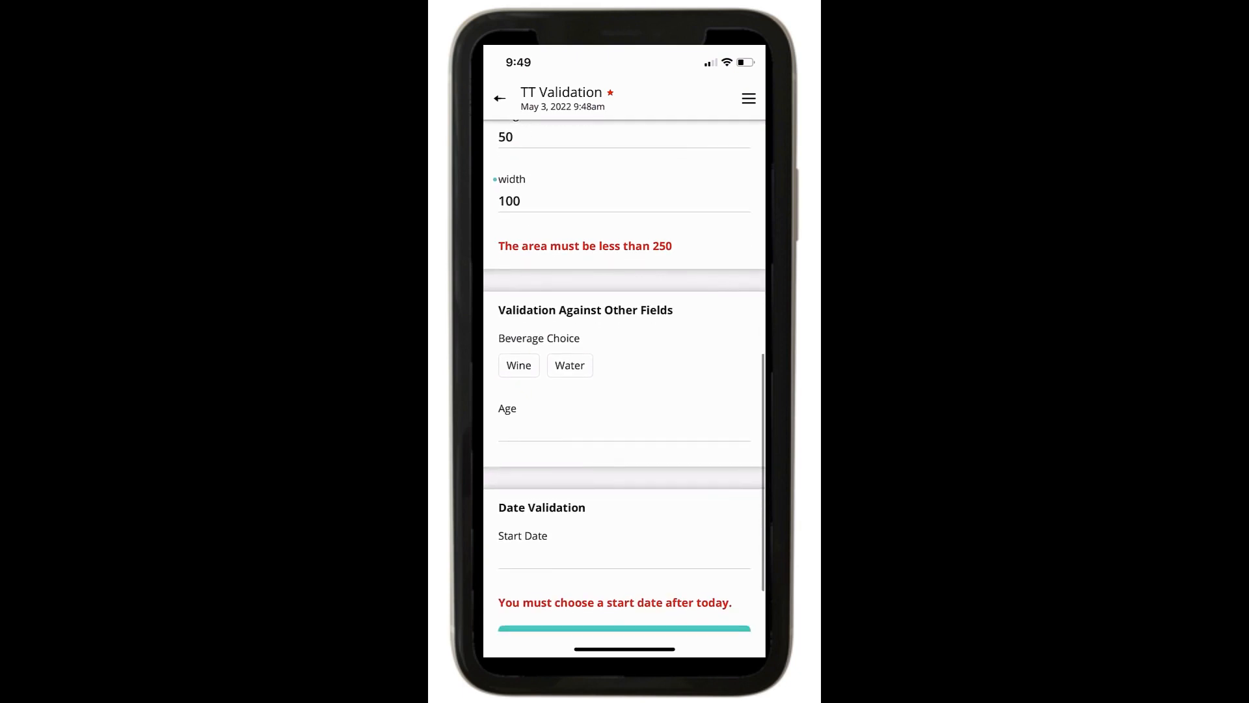
pyautogui.click(624, 428)
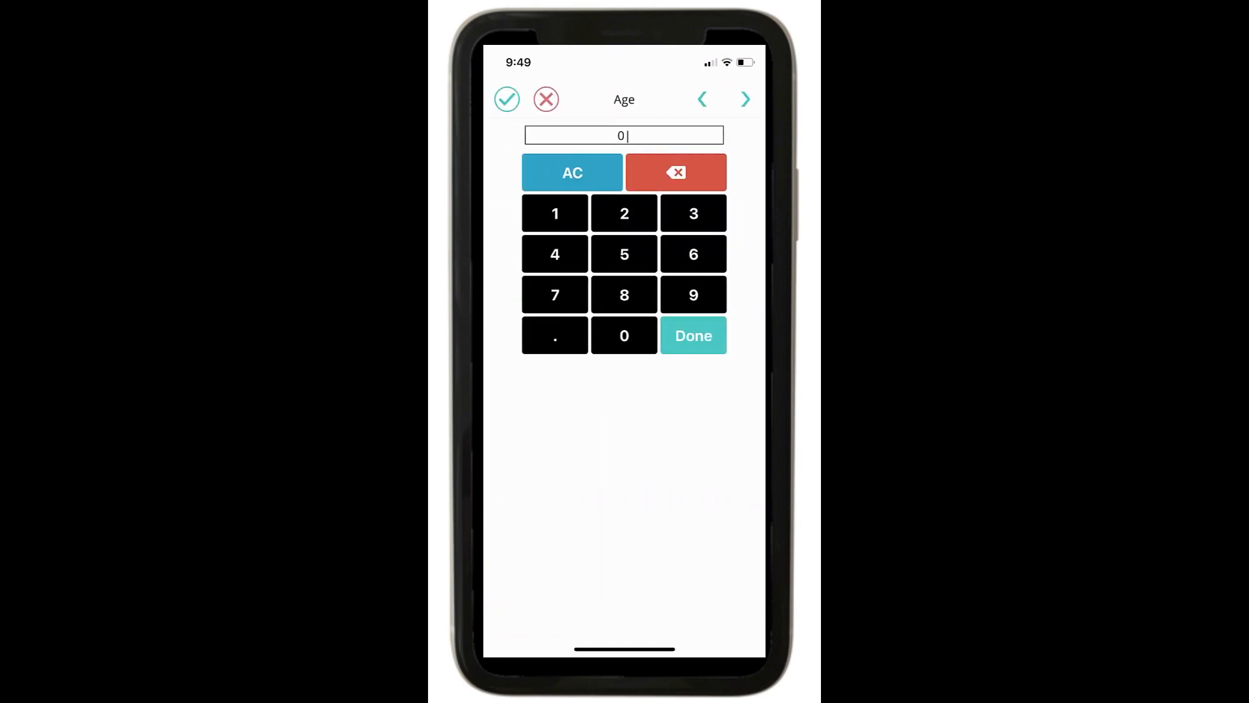
pyautogui.write('15')
pyautogui.press('Return')
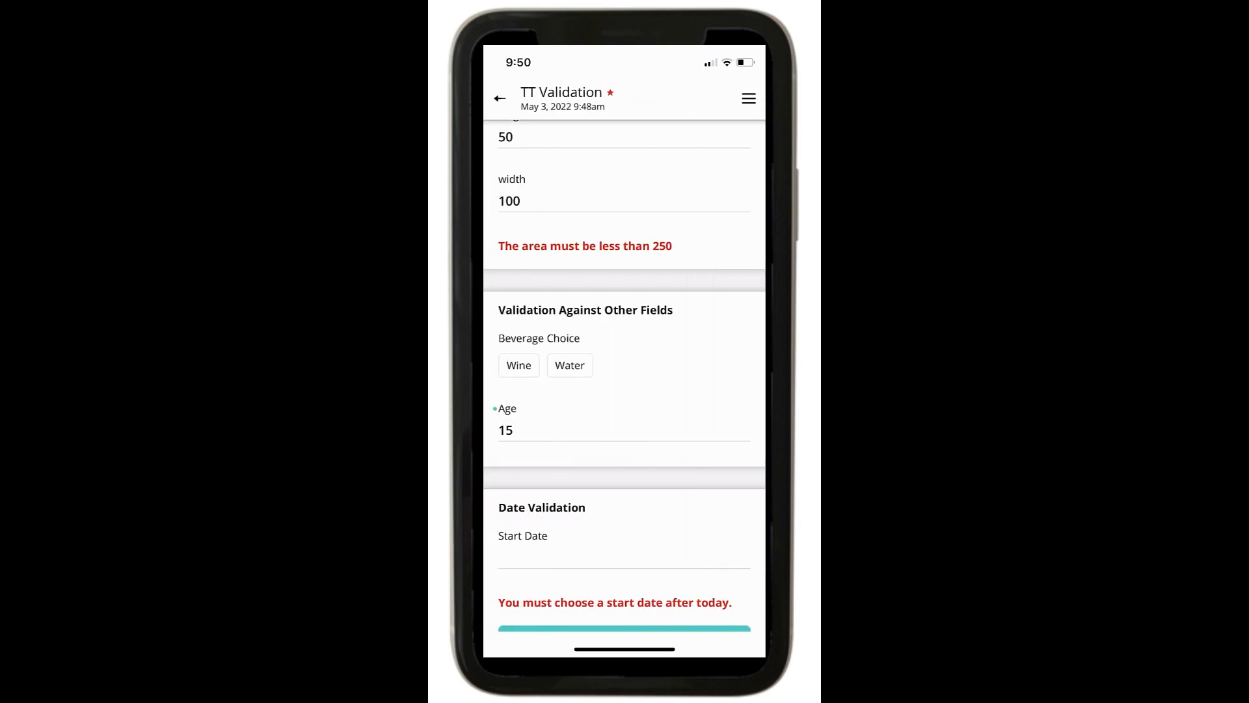
pyautogui.click(518, 365)
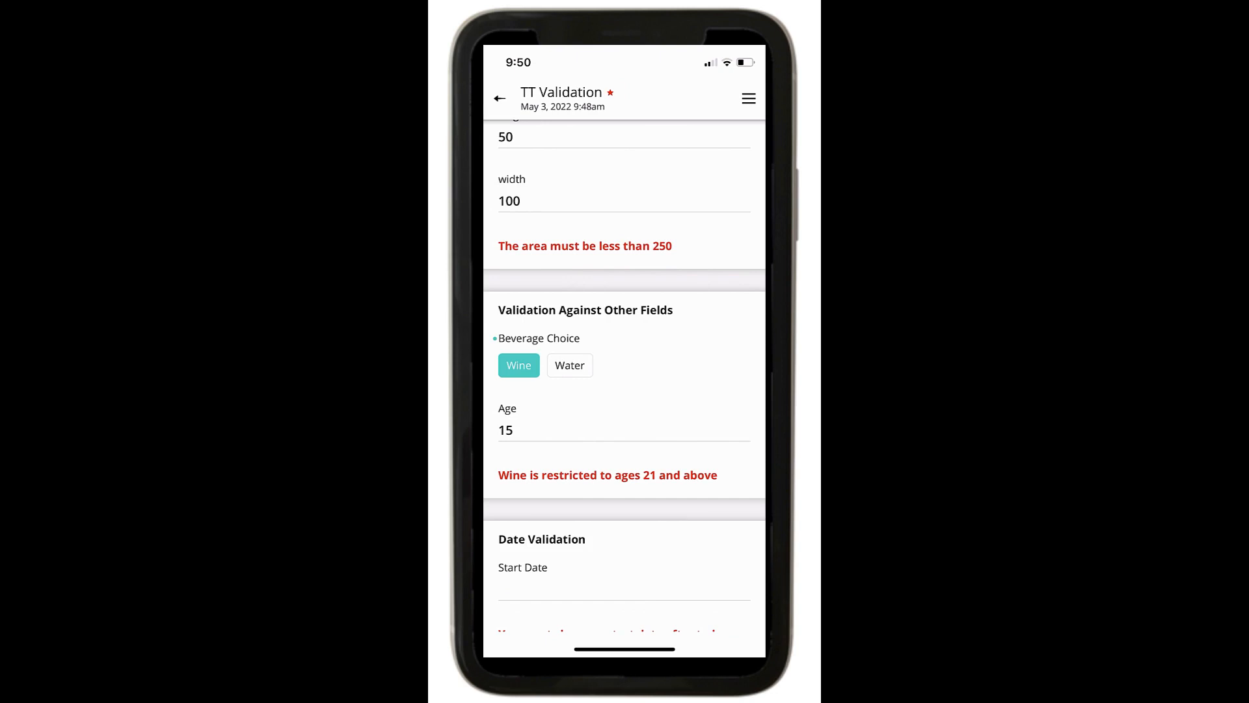
# Step: Set the Start Date in the Date Validation section to May 2, 2022
pyautogui.scroll(-5, 625, 343)
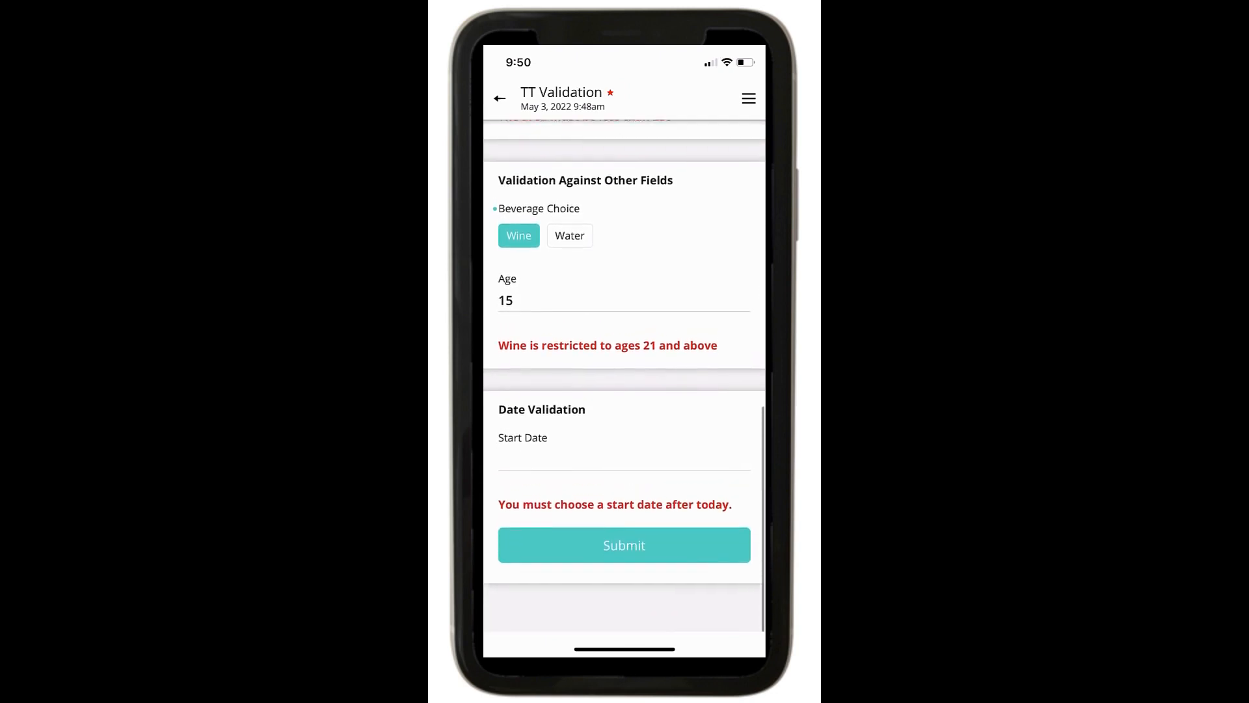
pyautogui.click(624, 468)
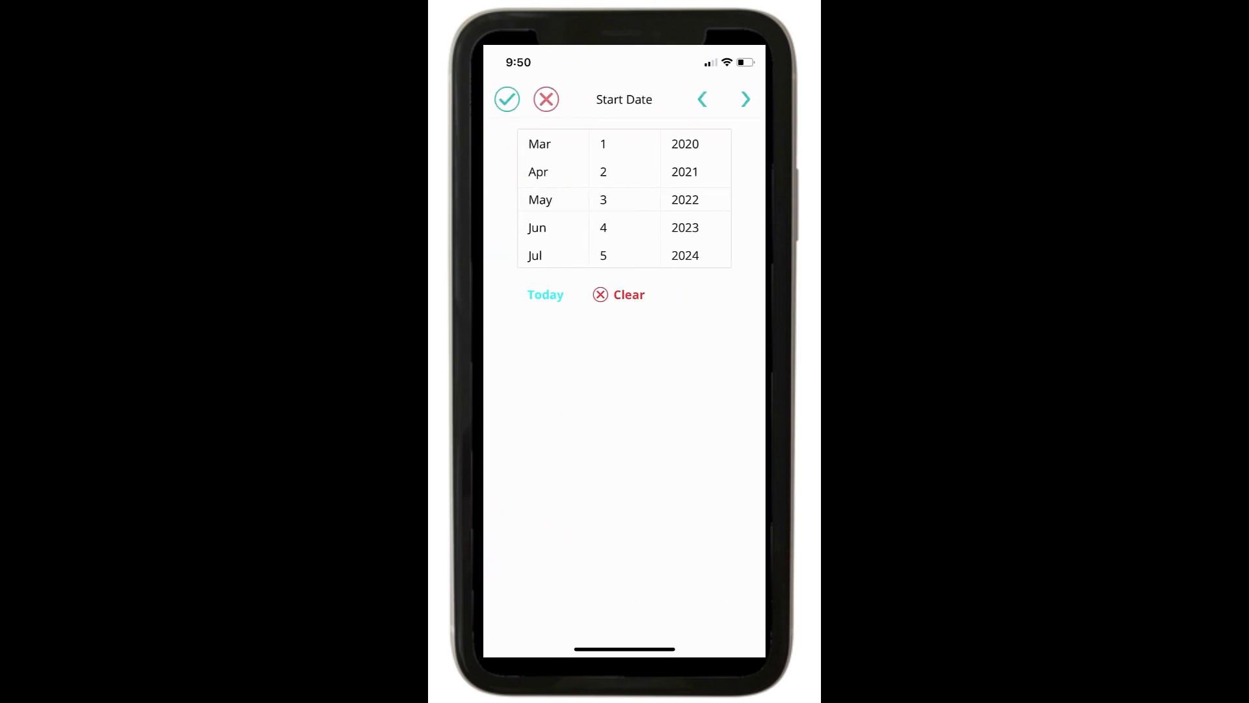
pyautogui.click(545, 295)
pyautogui.moveTo(623, 200); pyautogui.dragTo(623, 228)
pyautogui.click(507, 99)
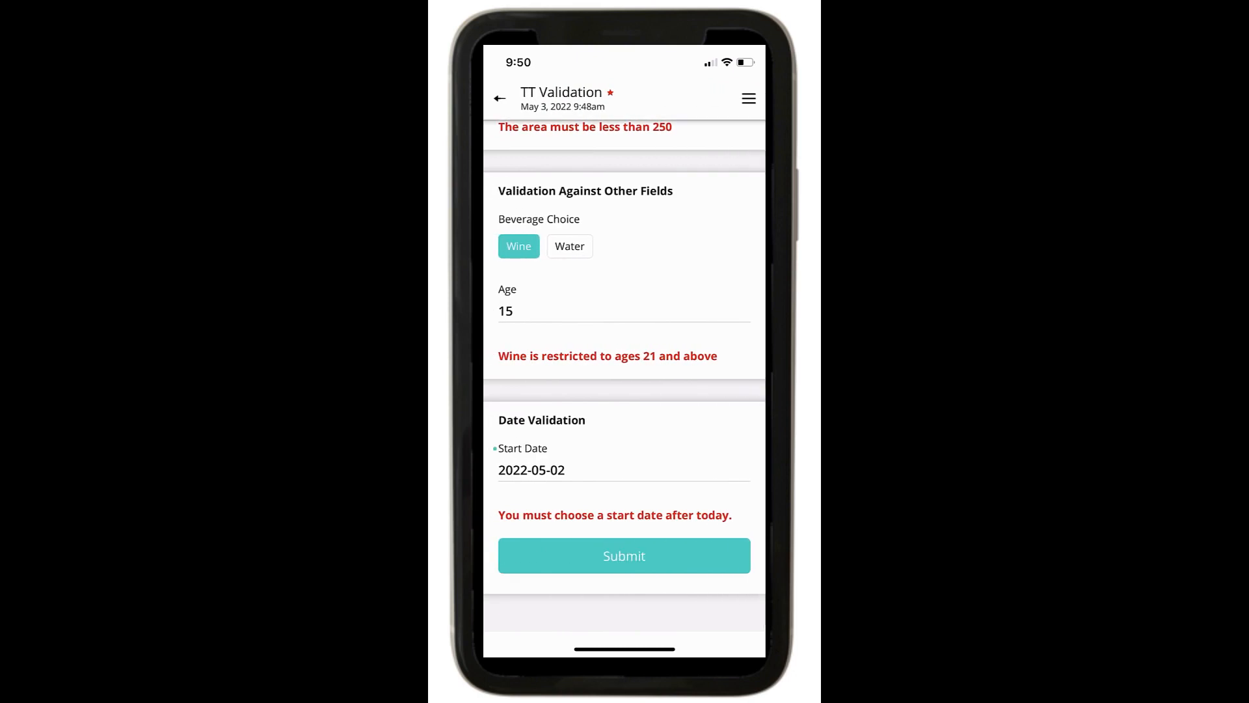
# Step: Look back over the filled-in form sections and display the form's list of problems
pyautogui.scroll(5, 624, 364)
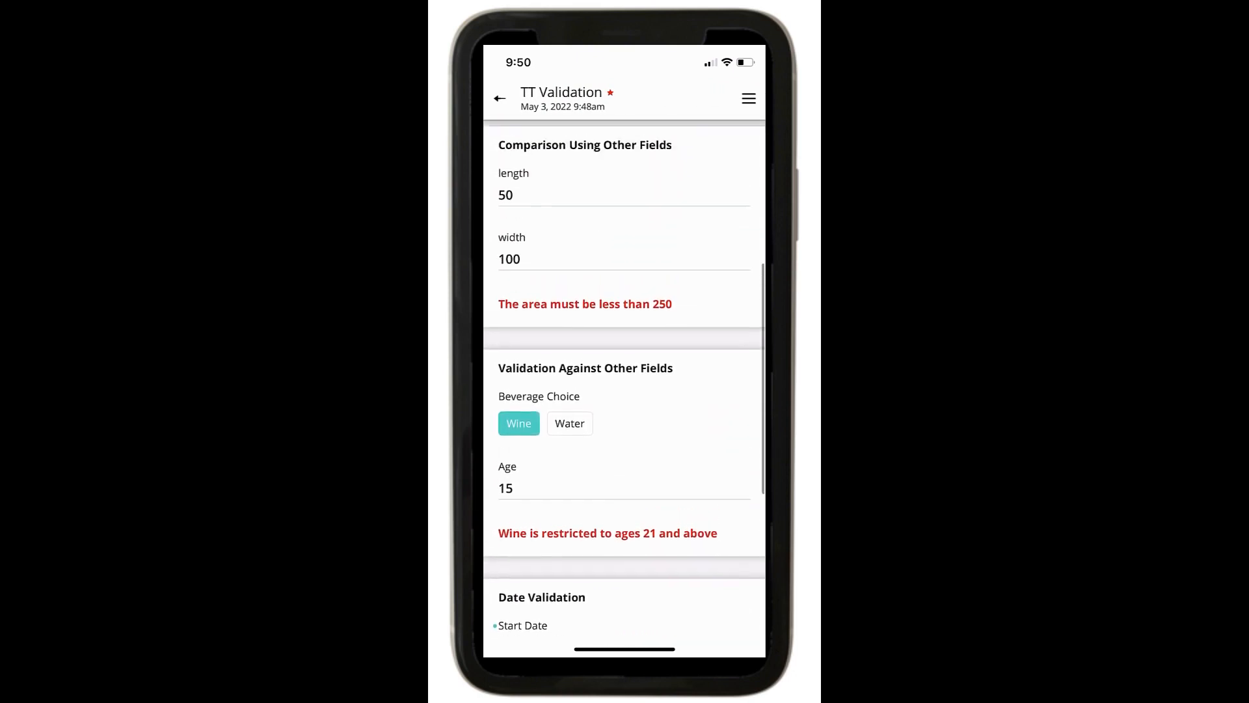
pyautogui.scroll(5, 625, 365)
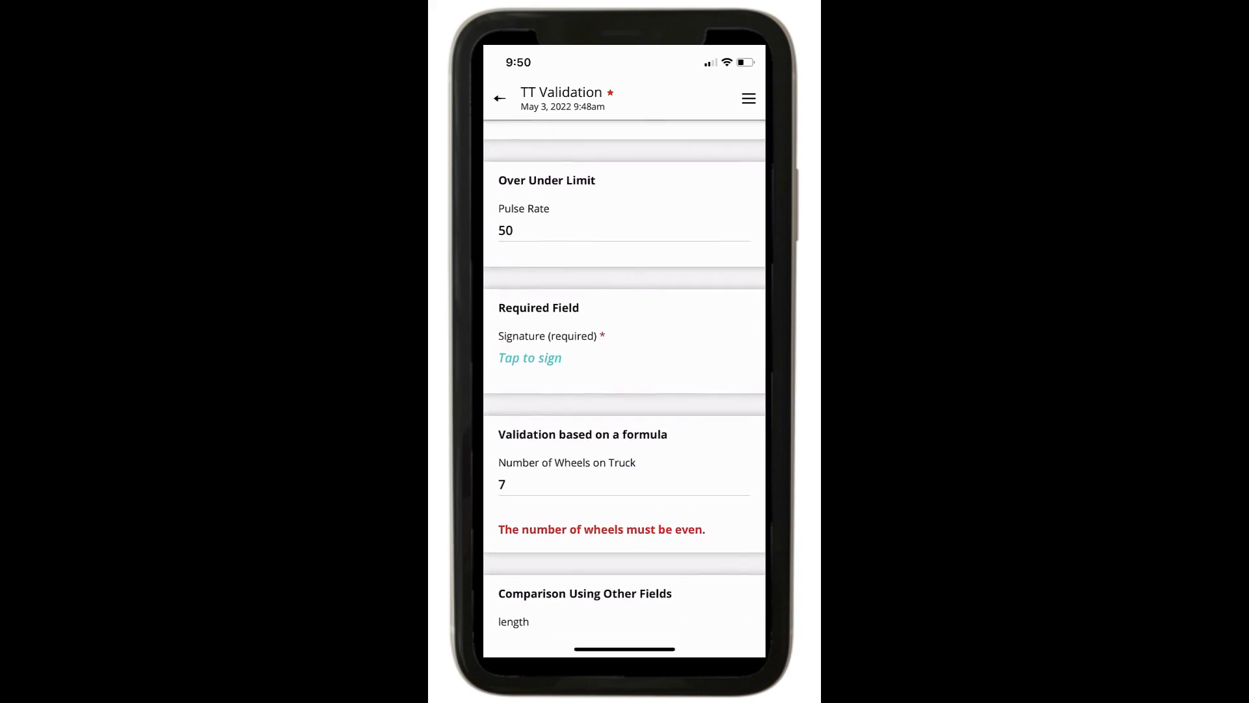
pyautogui.scroll(2, 625, 364)
pyautogui.scroll(-3, 624, 365)
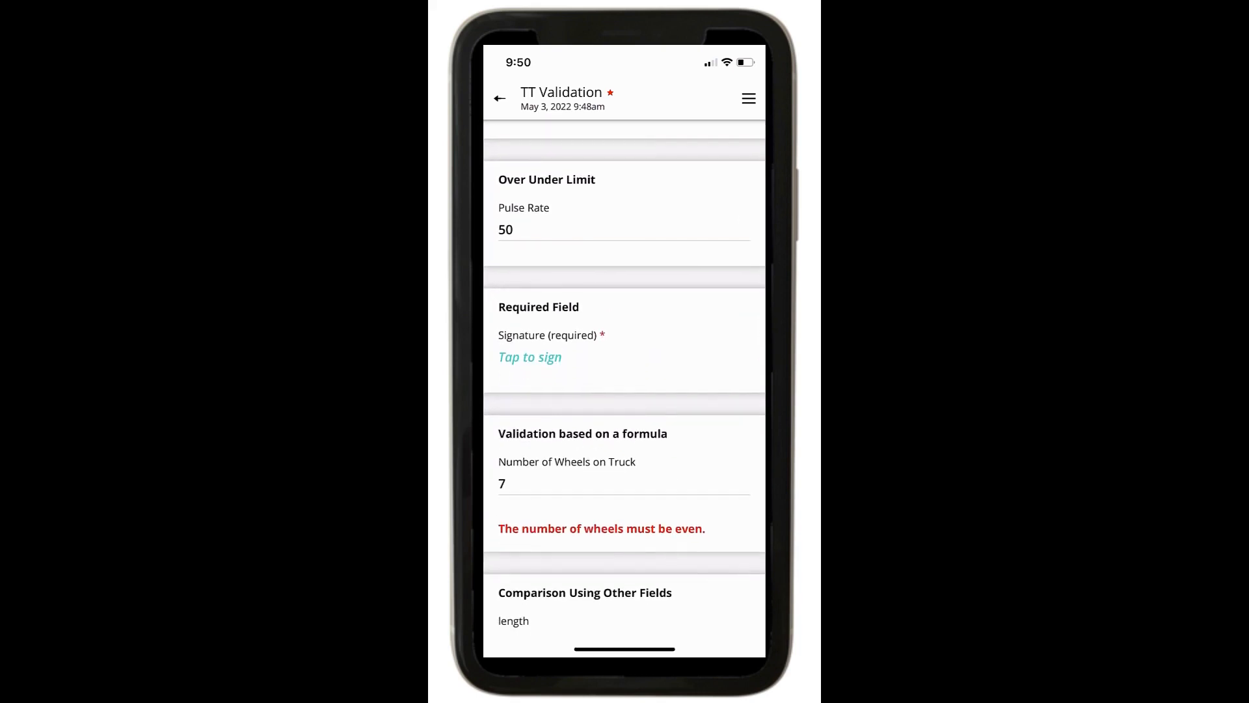
pyautogui.click(749, 98)
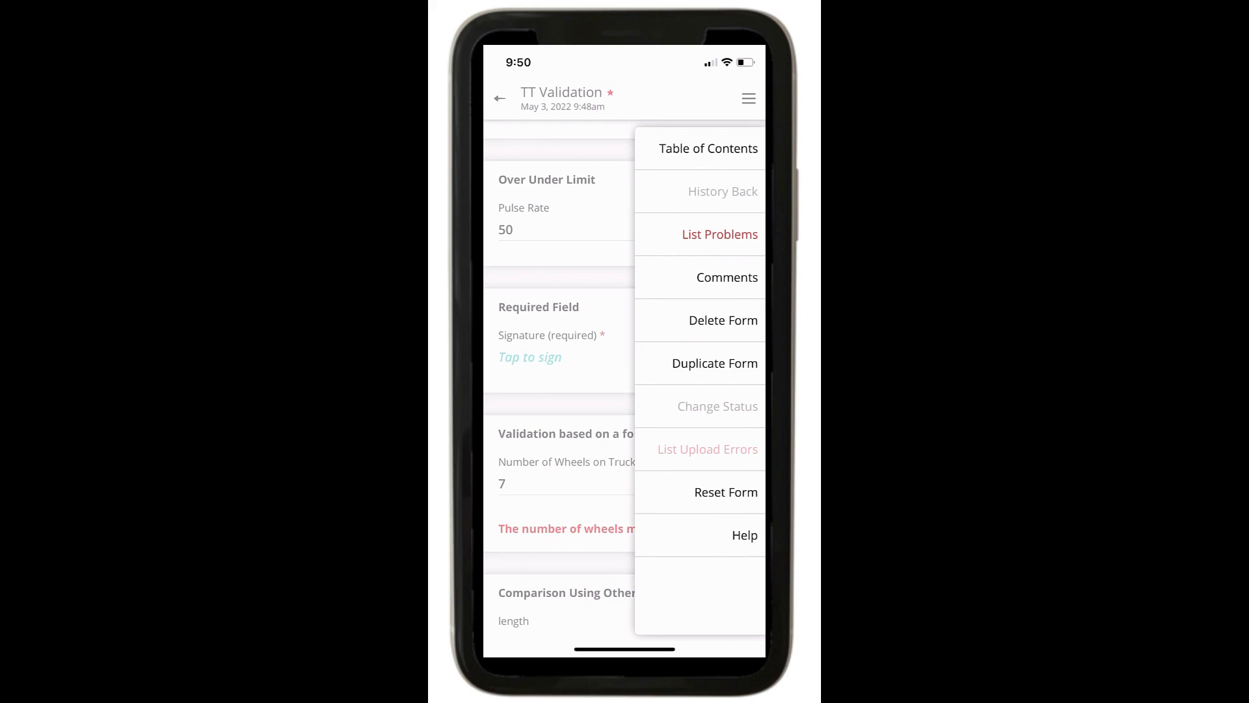
pyautogui.click(719, 235)
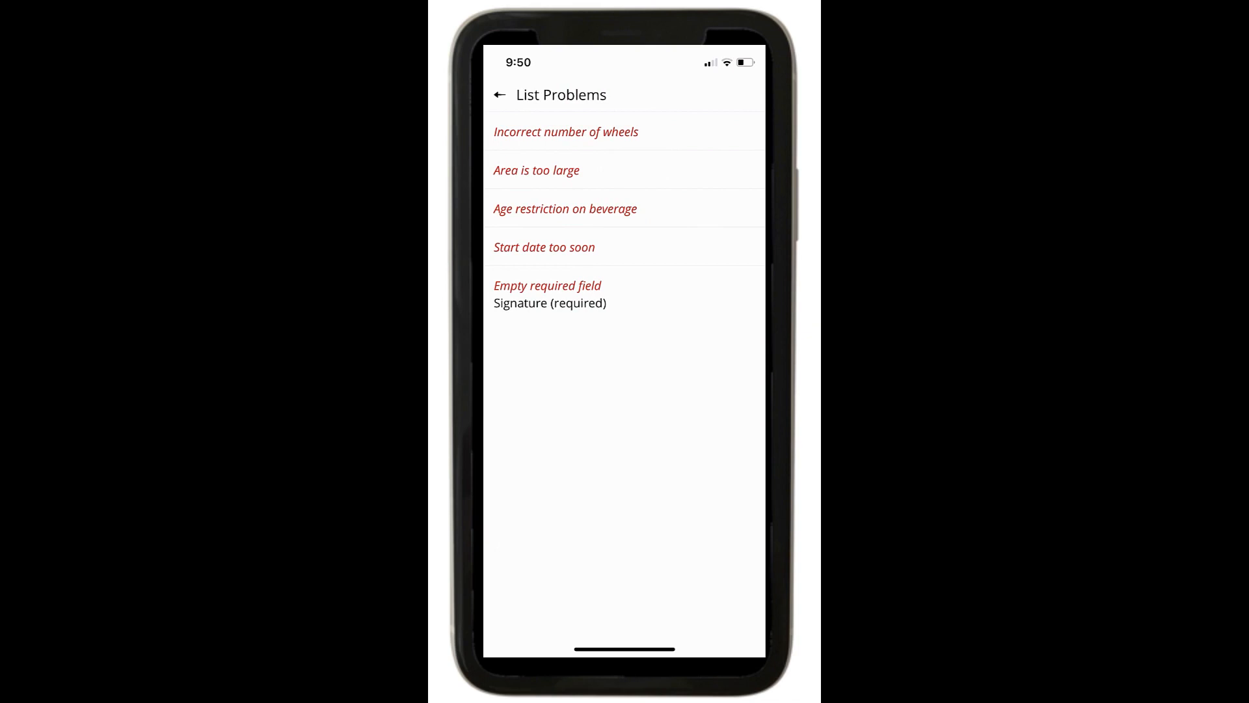
# Step: Go from the problem list to the empty required signature field, draw a signature in it and accept it
pyautogui.click(550, 294)
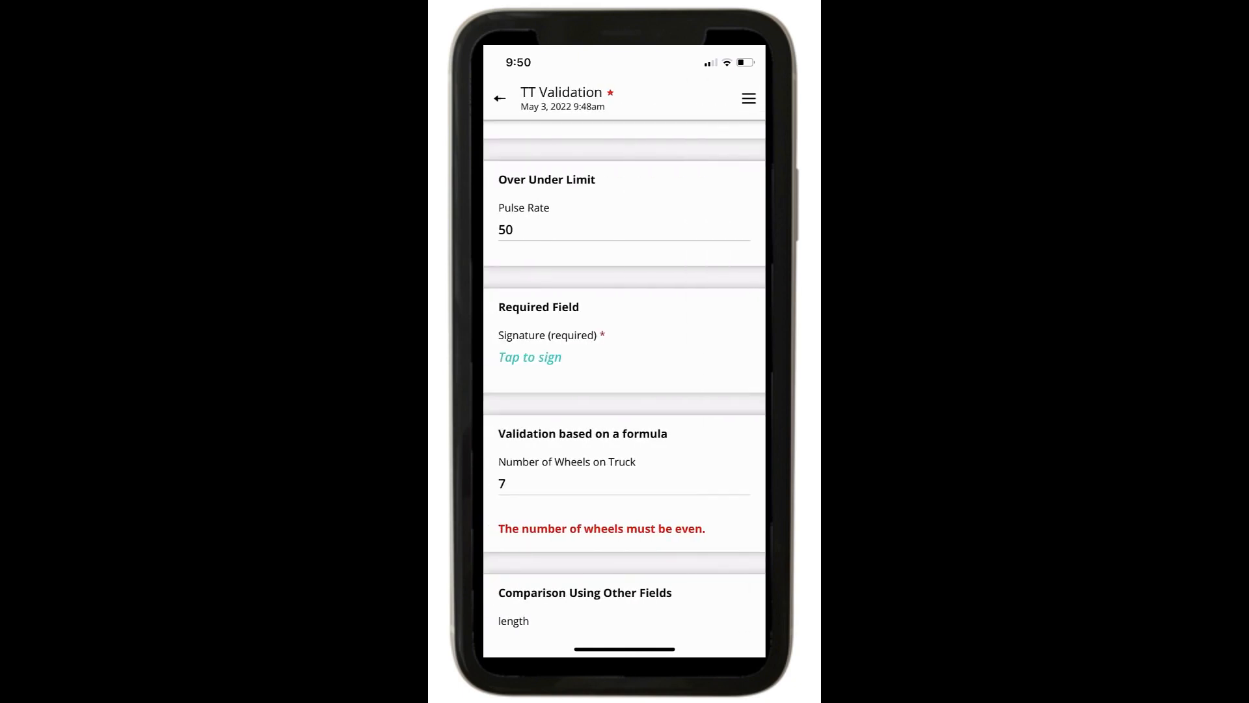
pyautogui.click(531, 357)
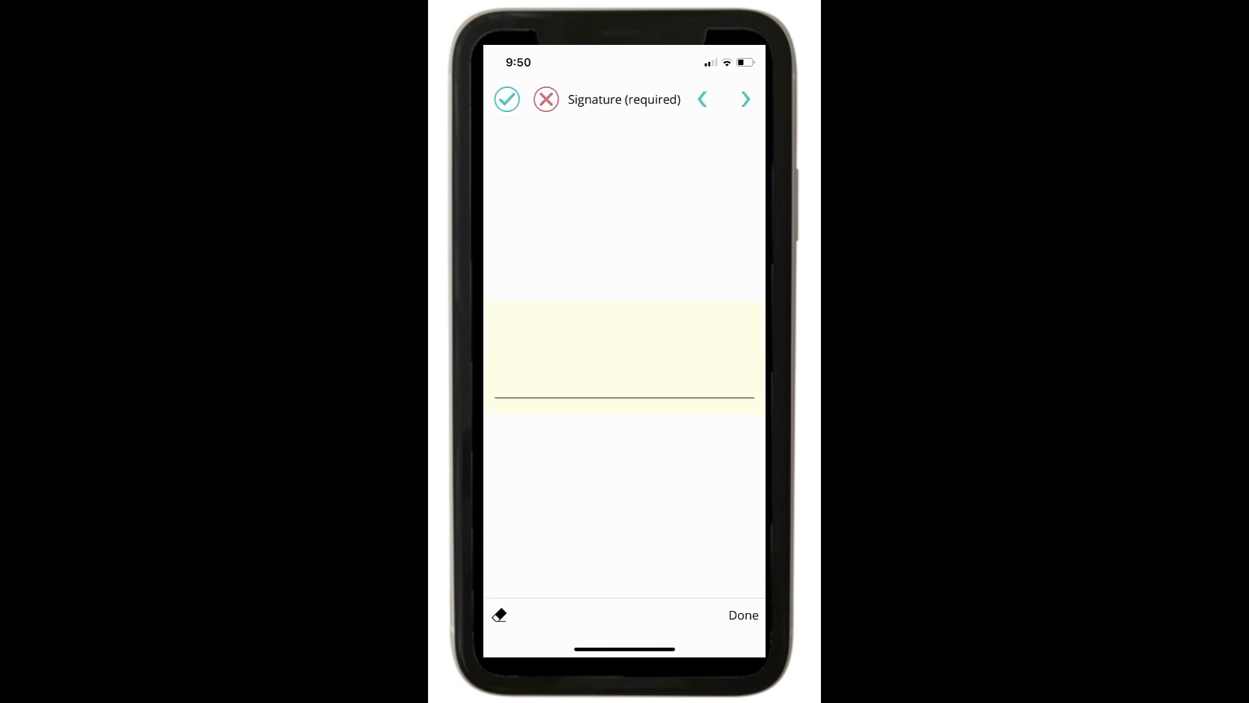
pyautogui.moveTo(541, 380)
pyautogui.mouseDown()
pyautogui.moveTo(588, 342)
pyautogui.moveTo(719, 355)
pyautogui.mouseUp()
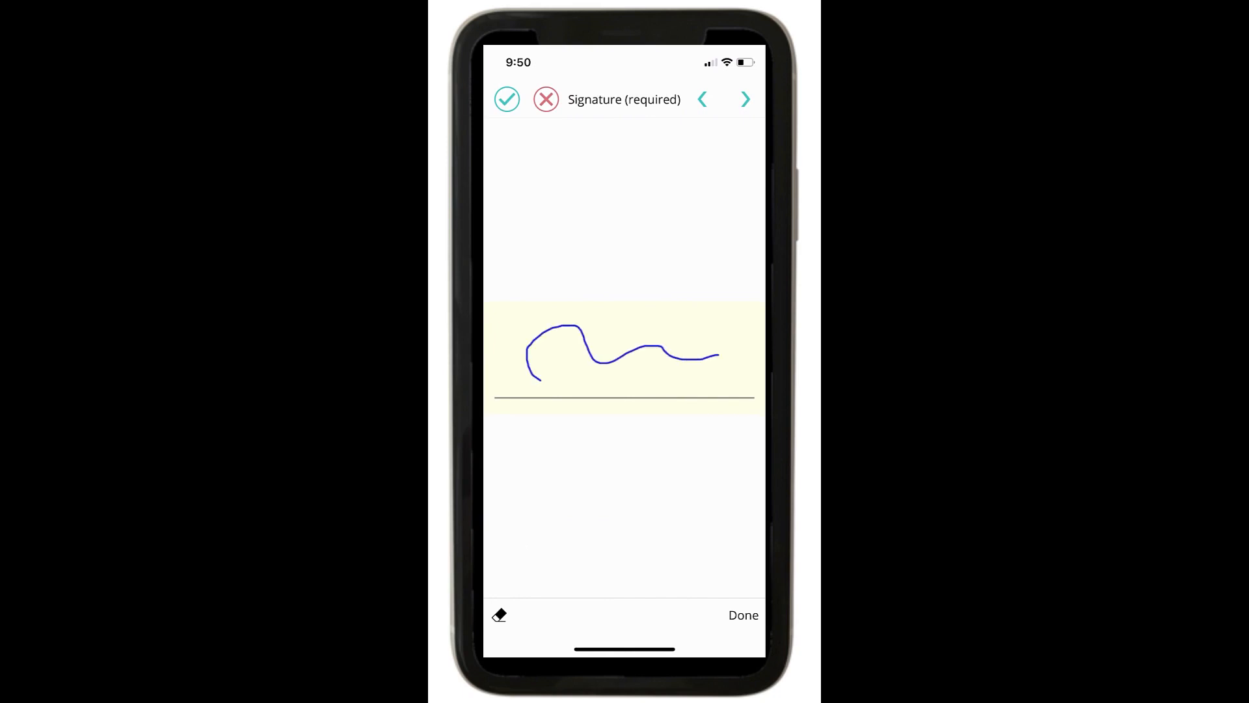
pyautogui.click(507, 99)
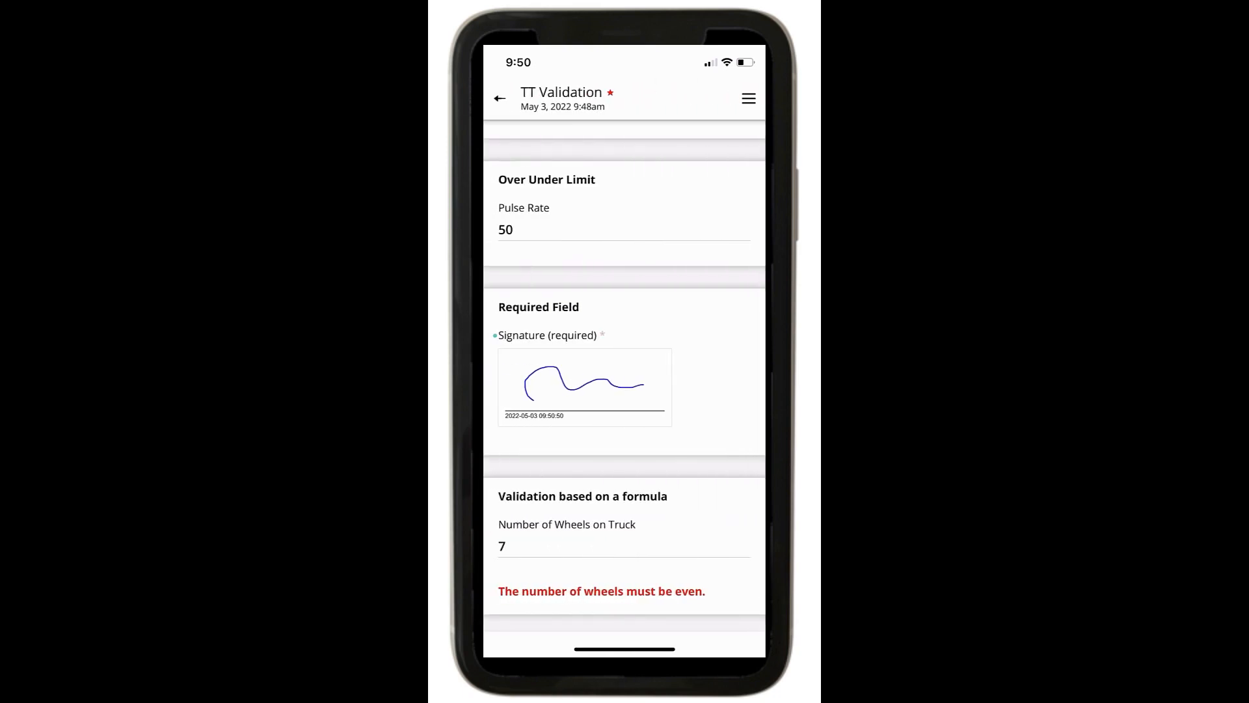
# Step: Replace the Number of Wheels on Truck with the even number 18
pyautogui.click(624, 546)
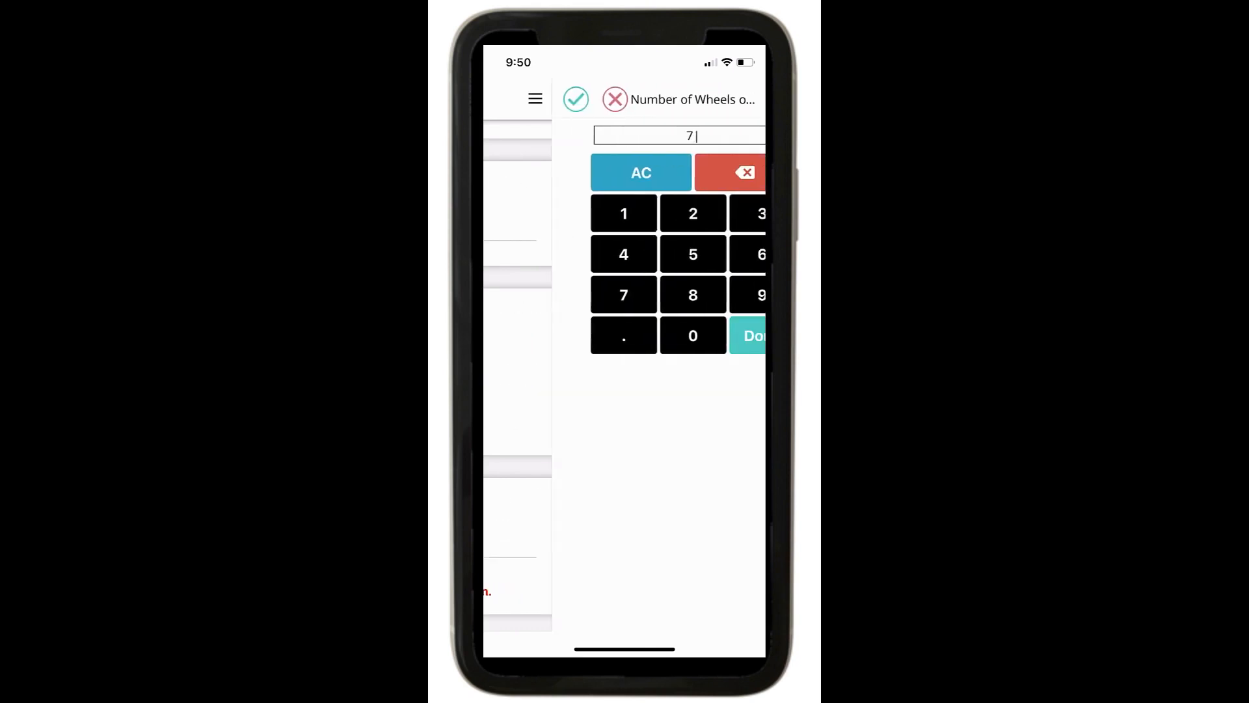
pyautogui.click(572, 172)
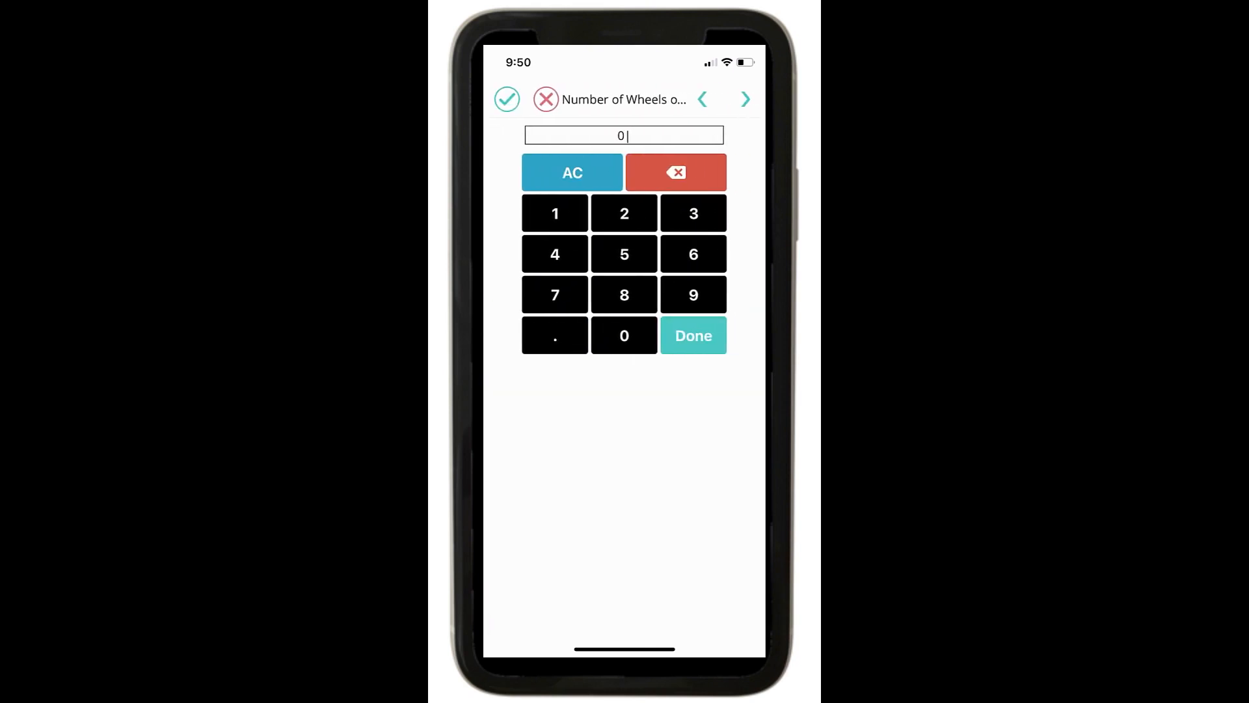
pyautogui.click(555, 213)
pyautogui.click(624, 294)
pyautogui.click(693, 335)
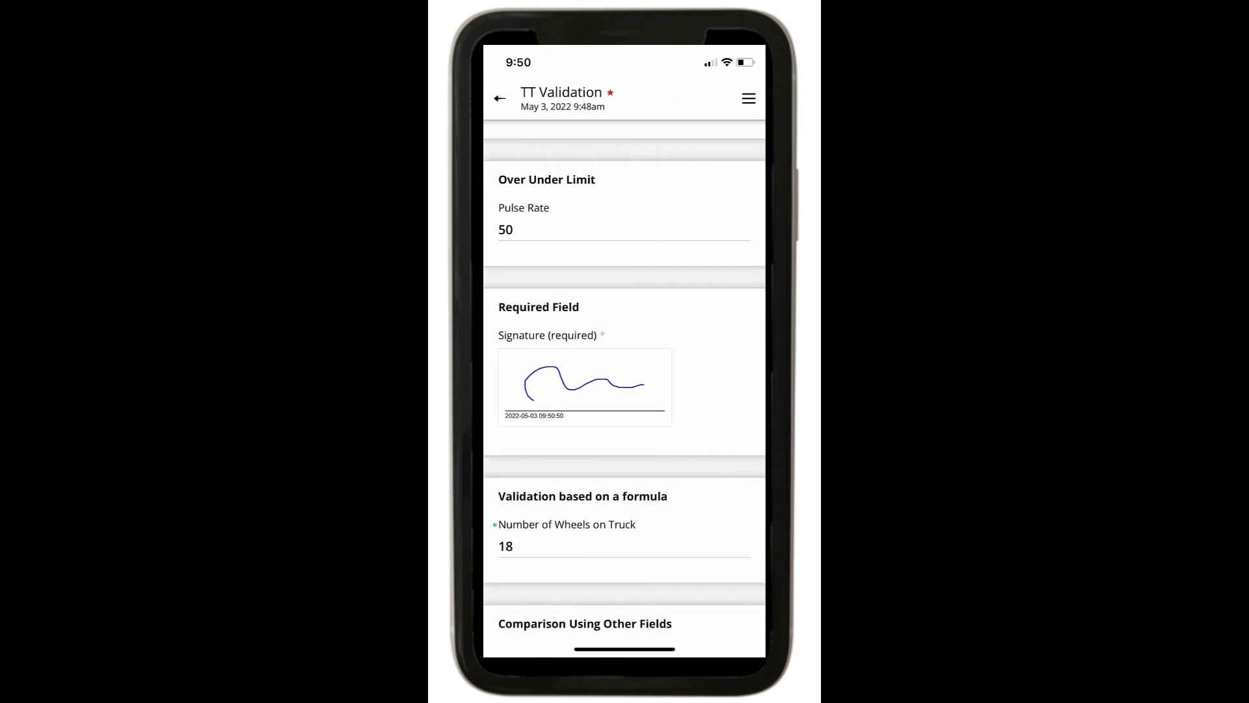
# Step: Clear the width in the Comparison Using Other Fields section and set it to 2
pyautogui.scroll(-2, 624, 391)
pyautogui.scroll(-4, 624, 391)
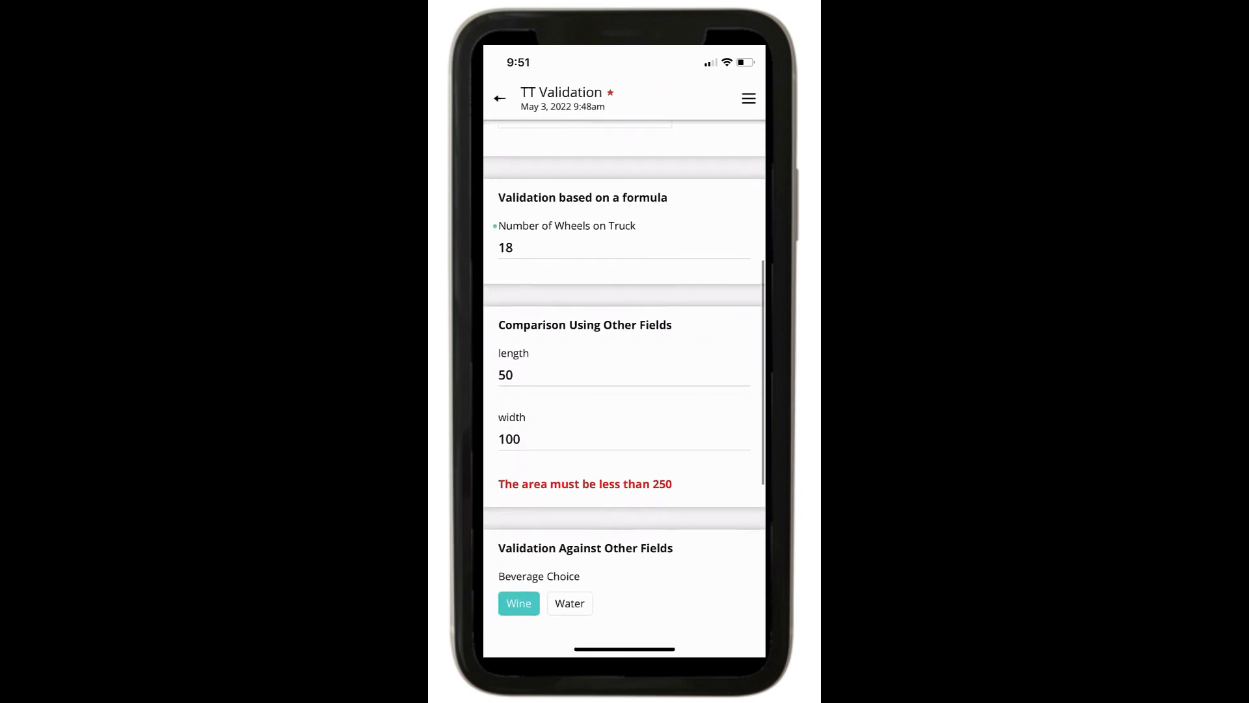
pyautogui.click(623, 392)
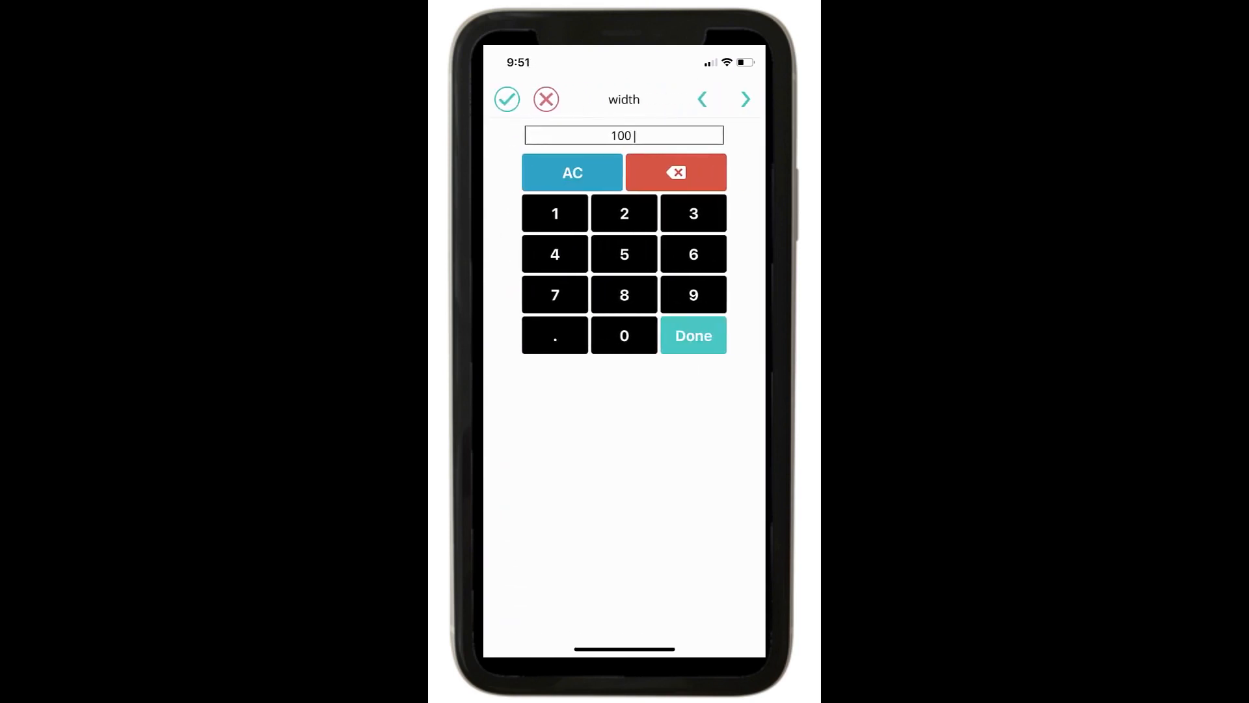
pyautogui.click(676, 172)
pyautogui.click(676, 173)
pyautogui.click(676, 172)
pyautogui.click(624, 213)
pyautogui.click(507, 99)
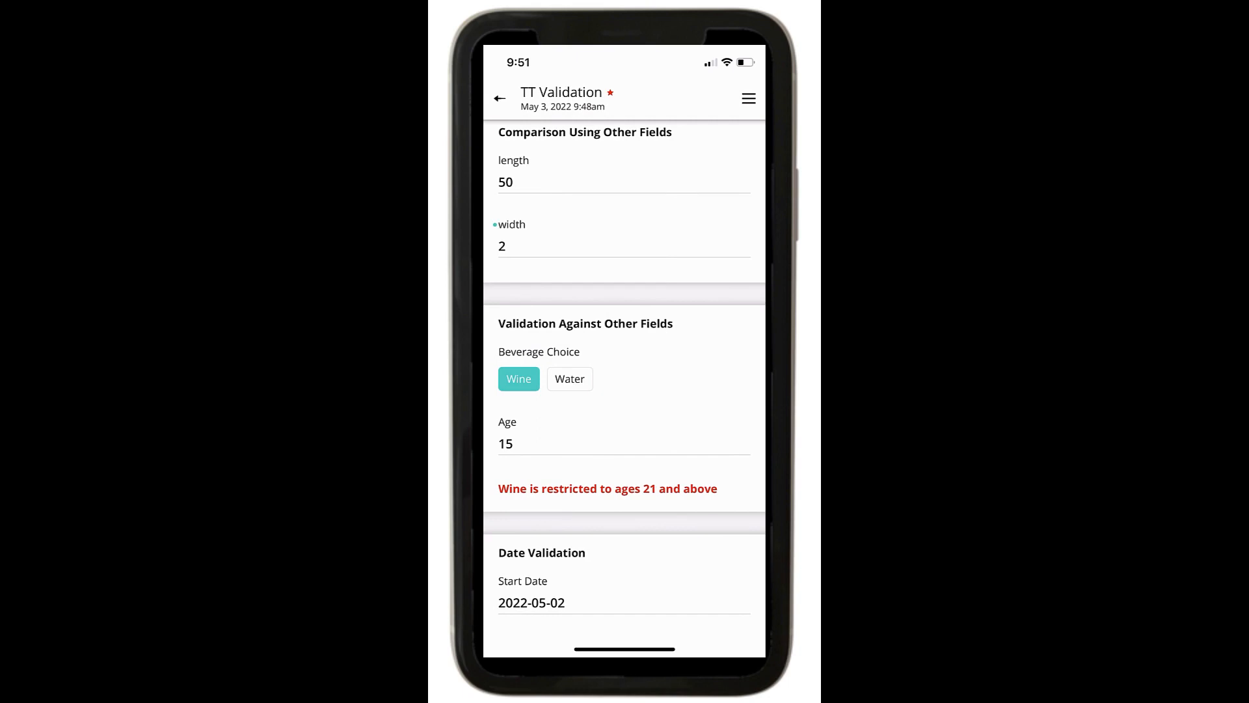
# Step: Change the beverage choice in the Validation Against Other Fields section to Water
pyautogui.scroll(-2, 624, 389)
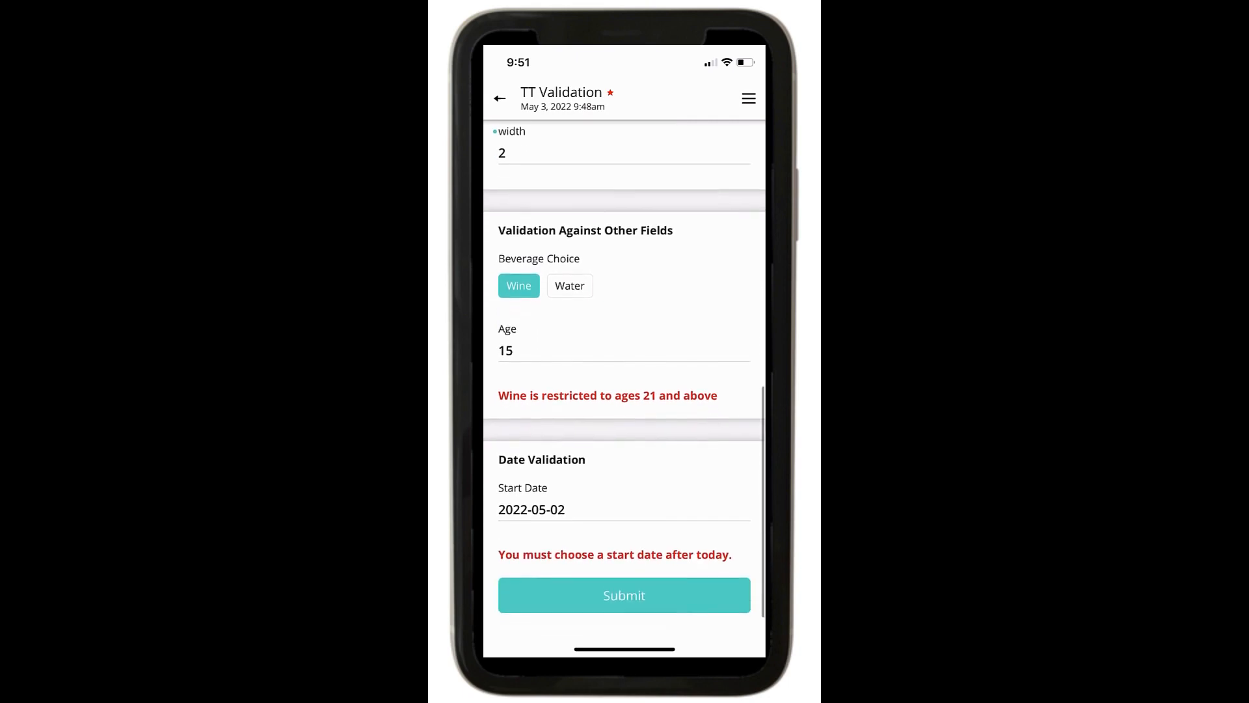
pyautogui.click(570, 252)
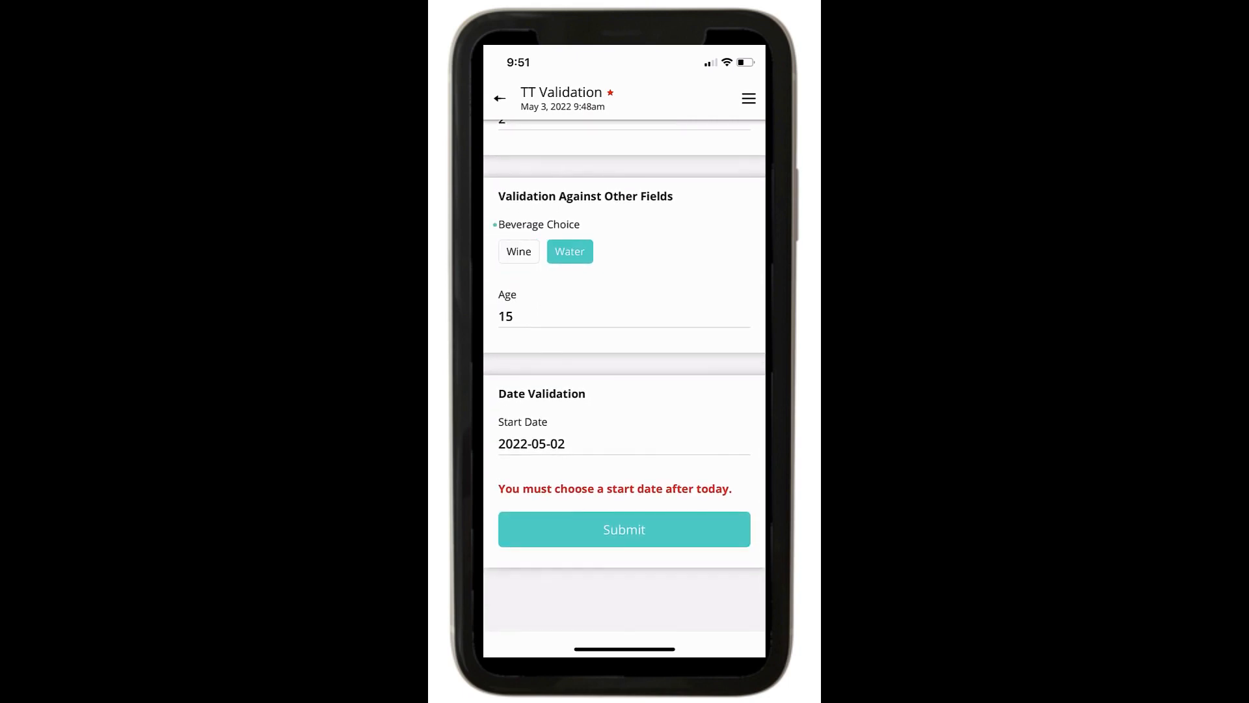
# Step: Set the Start Date to May 6, 2022, accept it and check the corrected form sections
pyautogui.scroll(-1, 625, 388)
pyautogui.scroll(1, 624, 388)
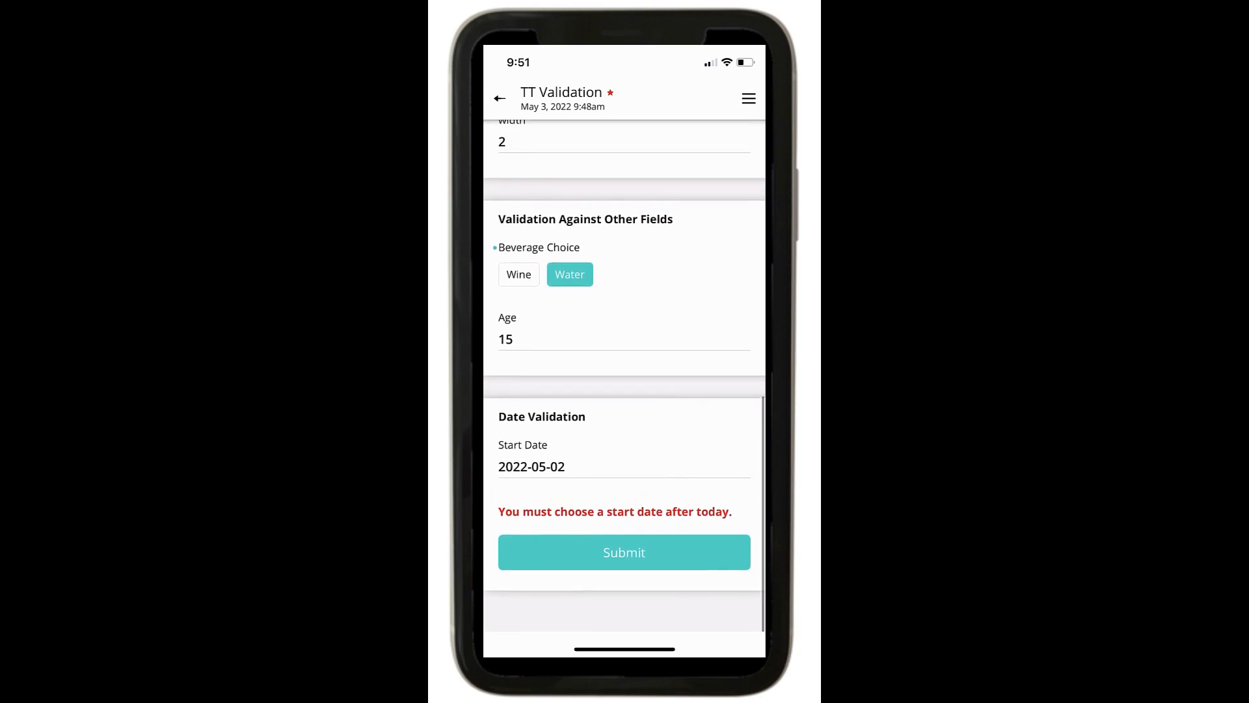
pyautogui.click(625, 467)
pyautogui.scroll(-3, 624, 200)
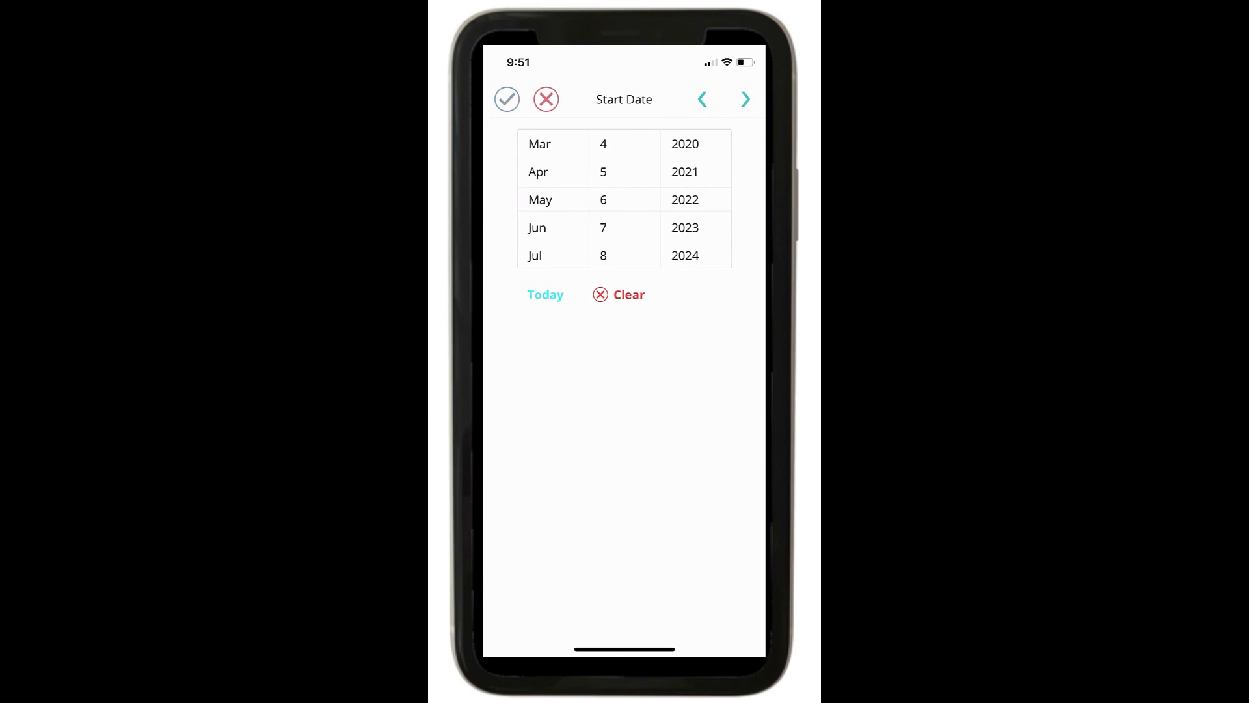
pyautogui.click(507, 100)
pyautogui.scroll(6, 625, 389)
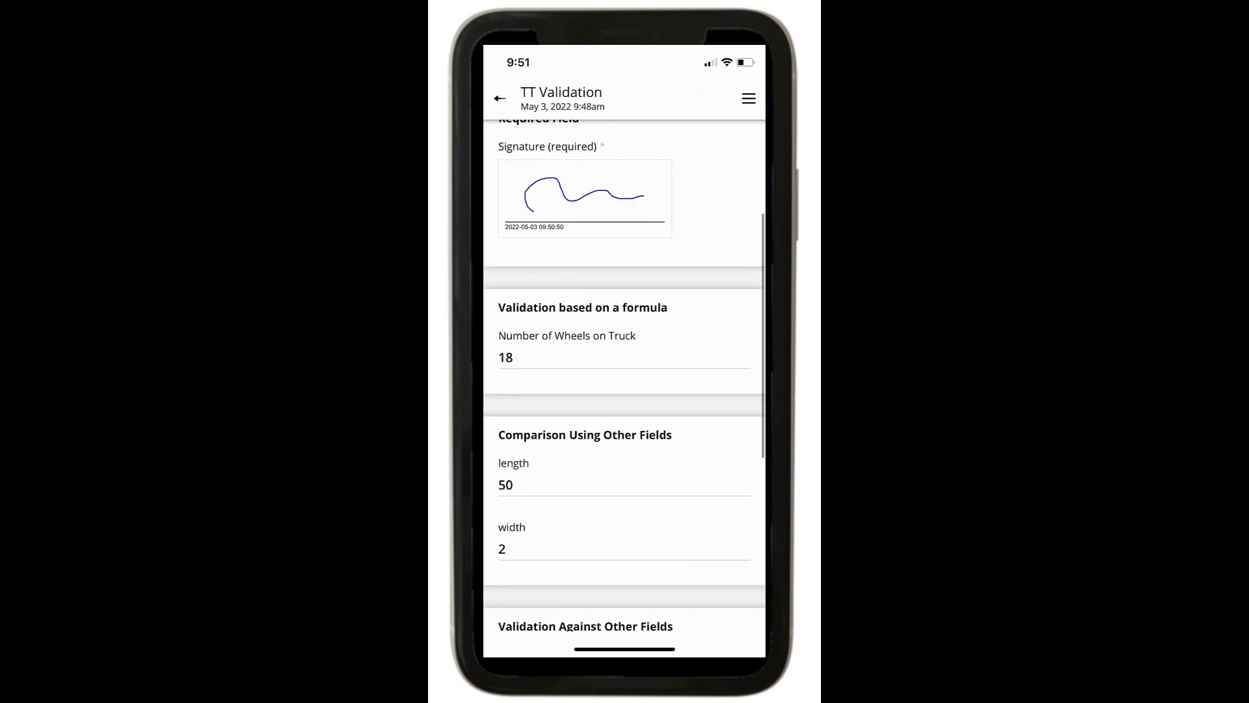
# Step: Return to the start of the corrected TT Validation form and choose an option from its form menu
pyautogui.scroll(5, 624, 376)
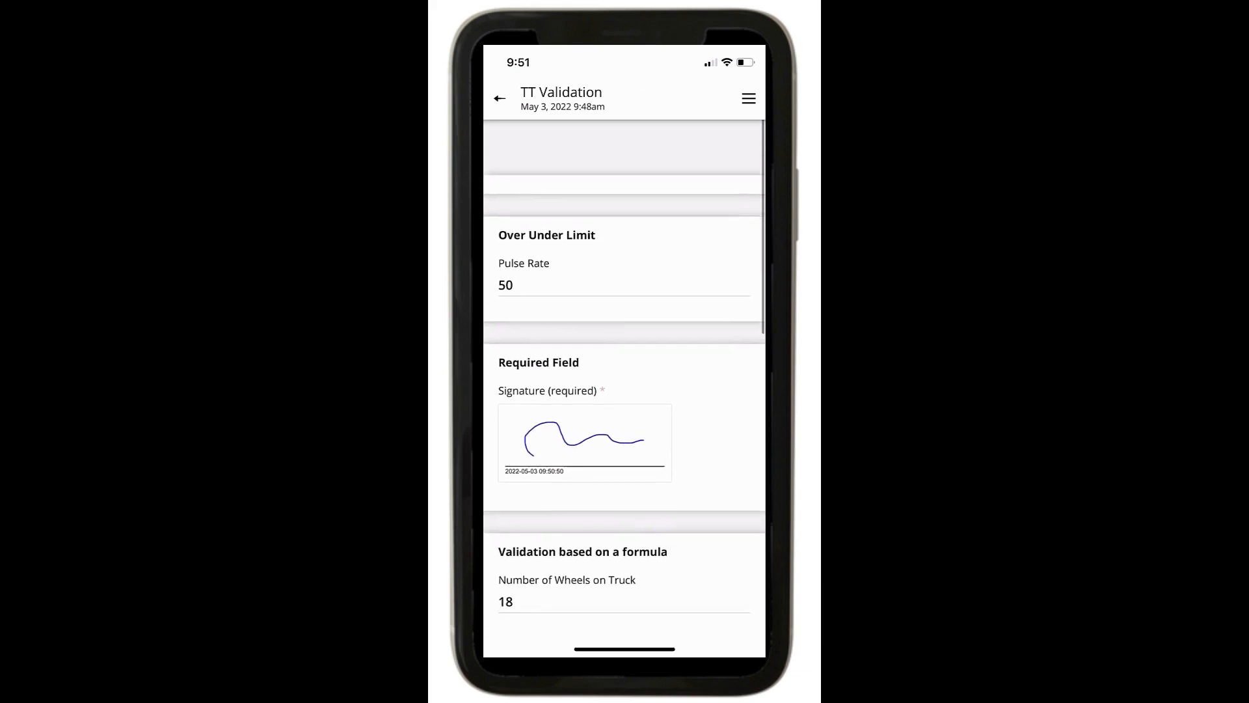
pyautogui.click(749, 98)
pyautogui.click(700, 234)
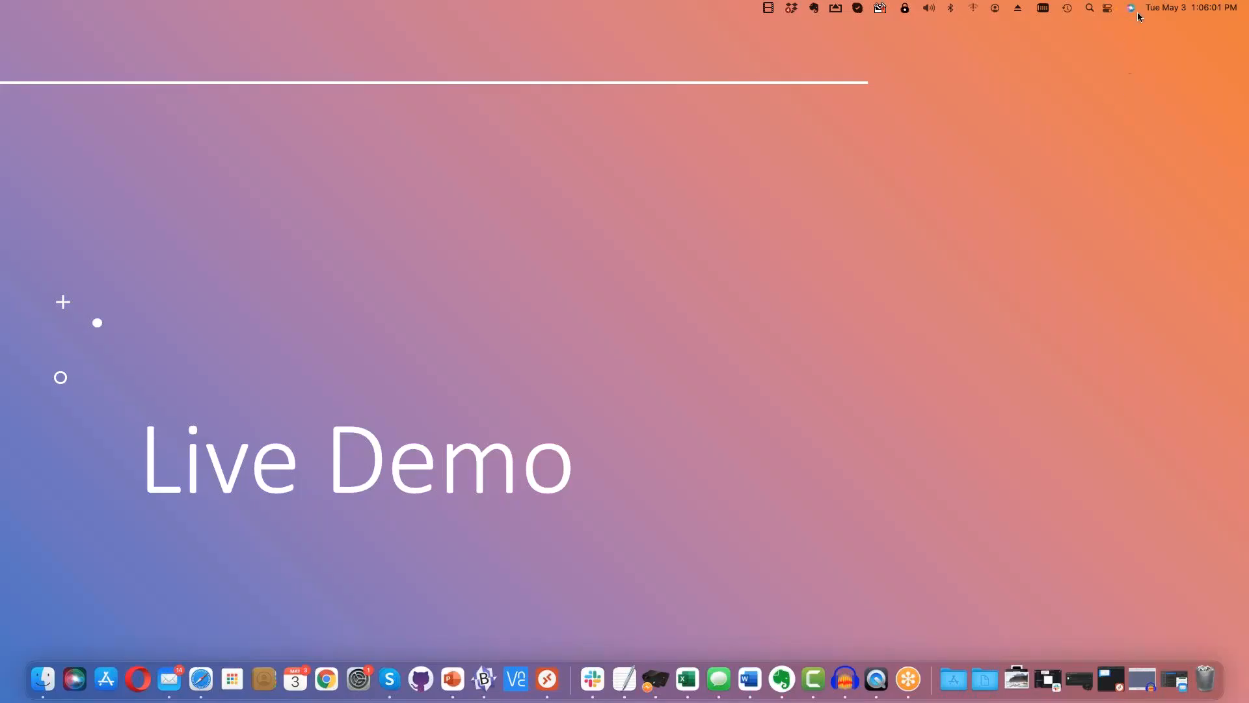
# Step: Turn on the Do Not Disturb focus for 1 hour
pyautogui.click(1108, 9)
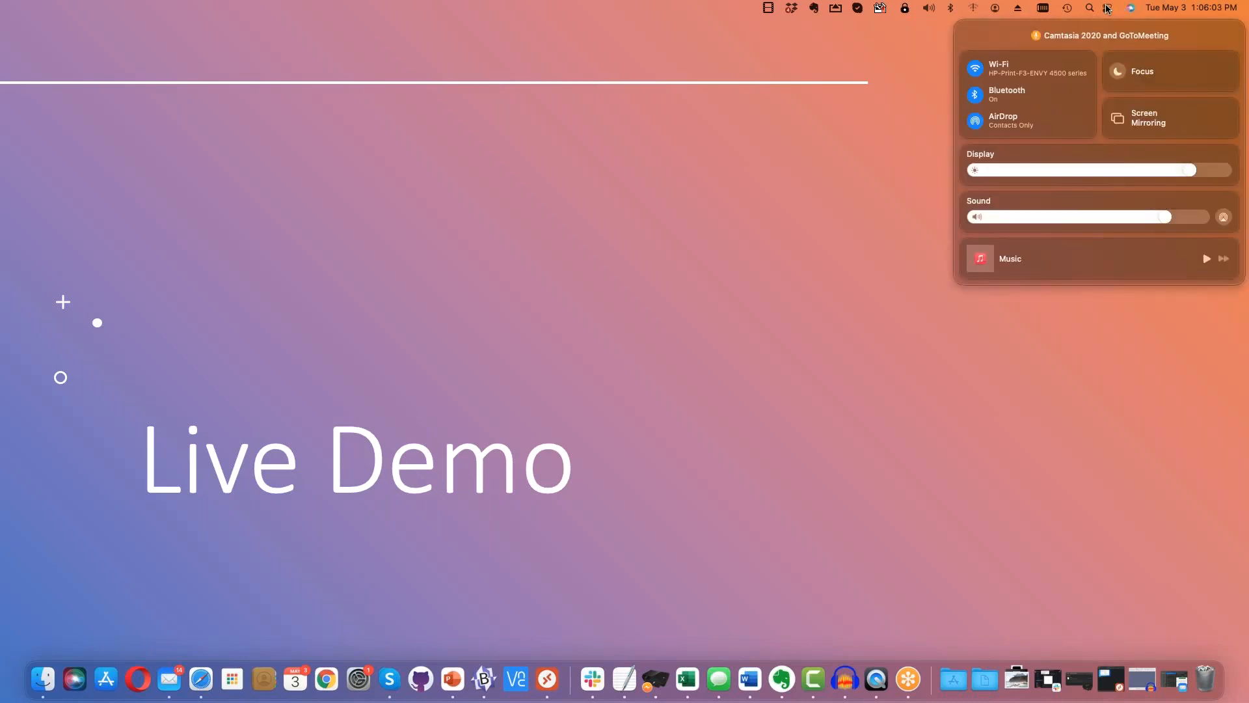
pyautogui.click(1143, 73)
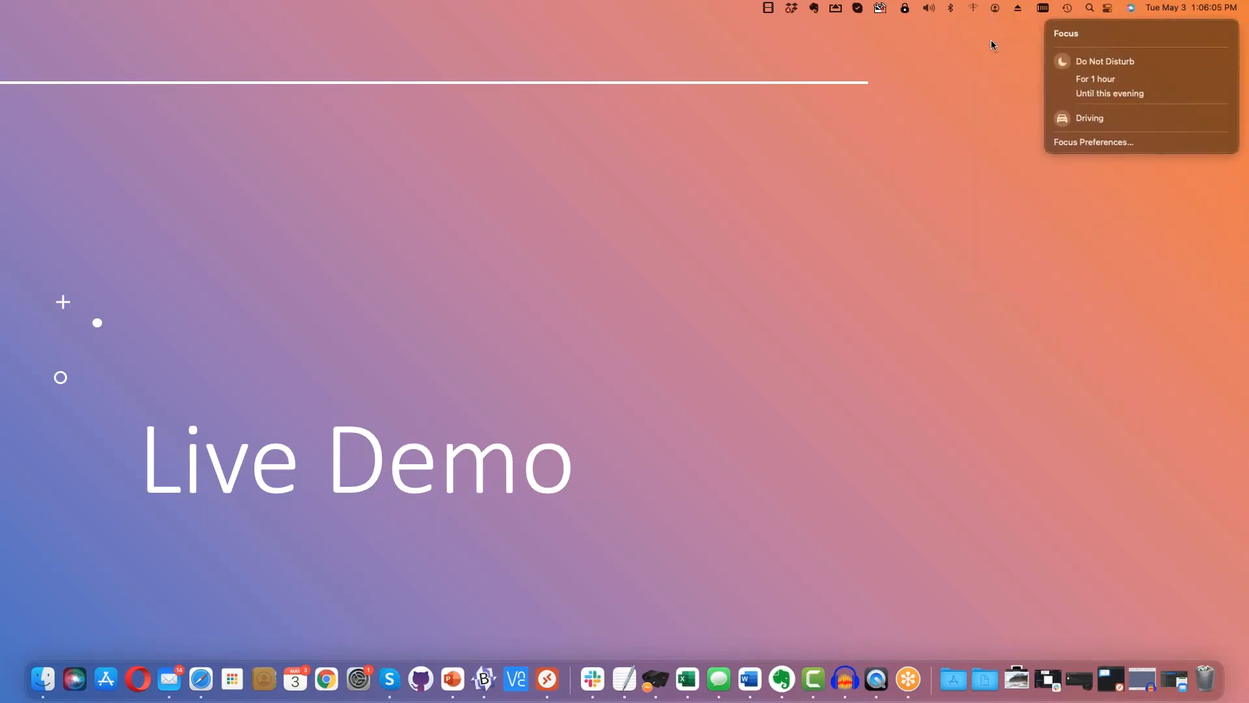
pyautogui.click(1106, 61)
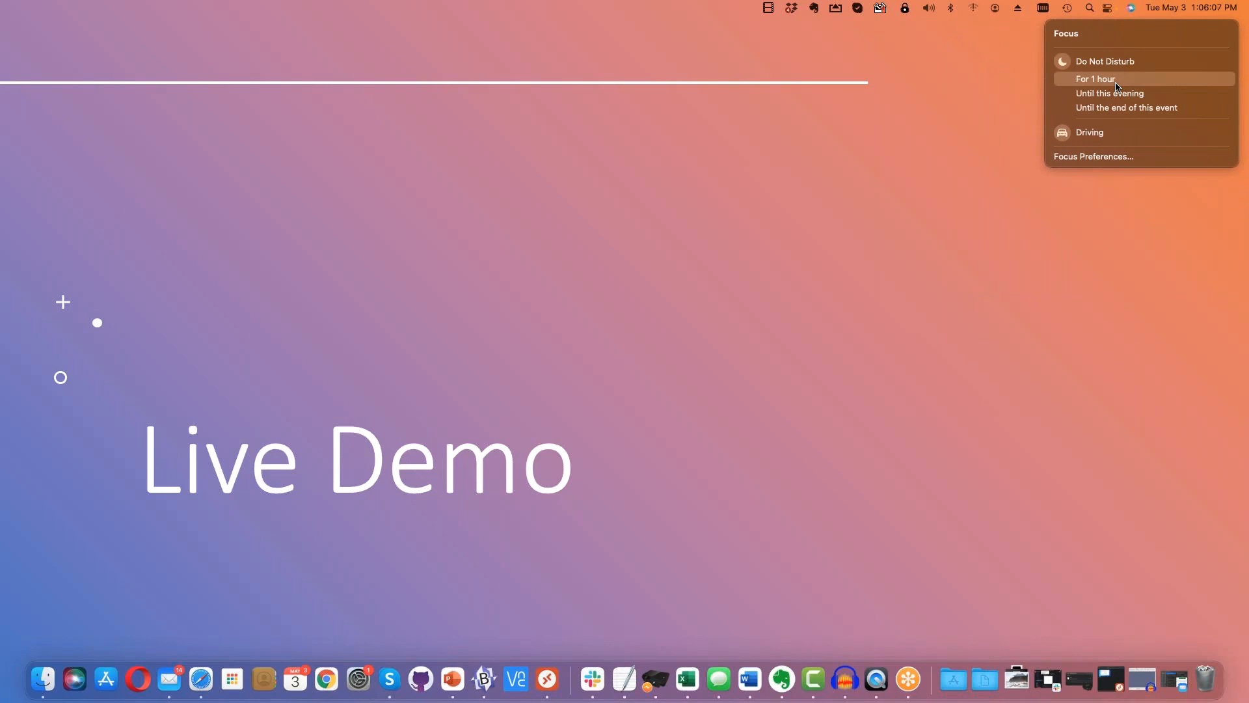
pyautogui.click(1116, 86)
pyautogui.click(1000, 81)
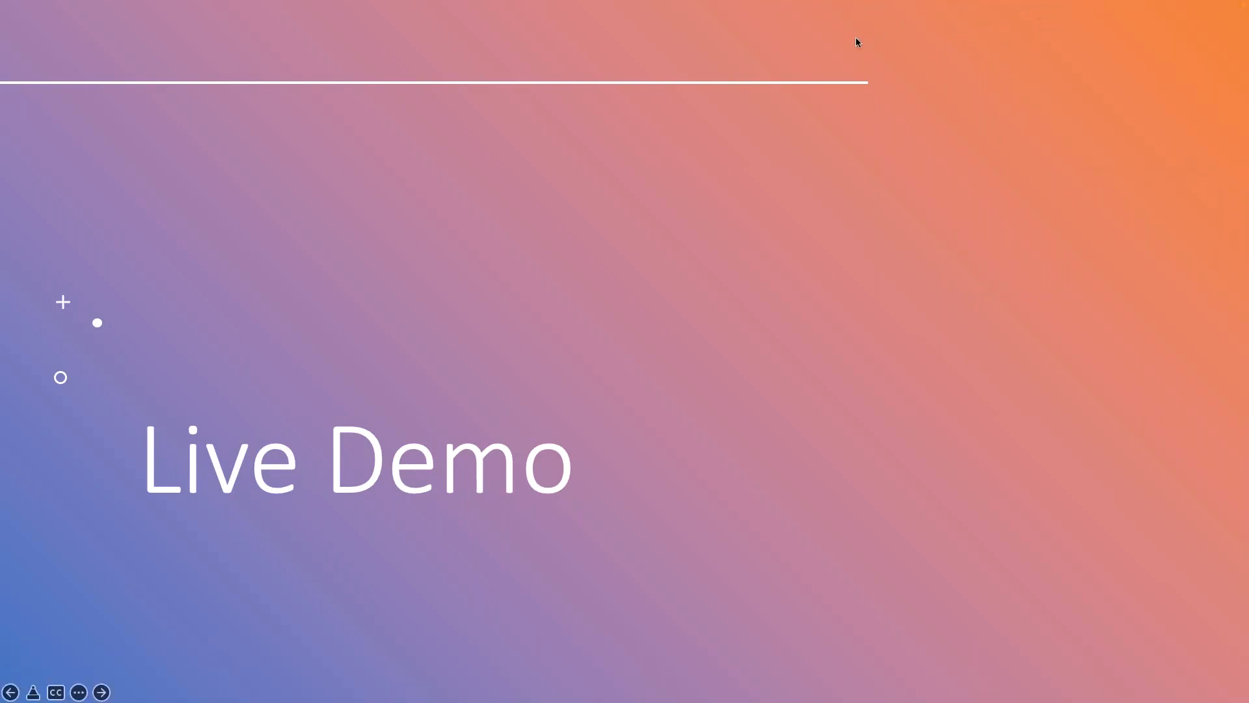
# Step: Switch to Alpha TransForm in Safari, make the window full screen and open the Designer
pyautogui.press('Escape')
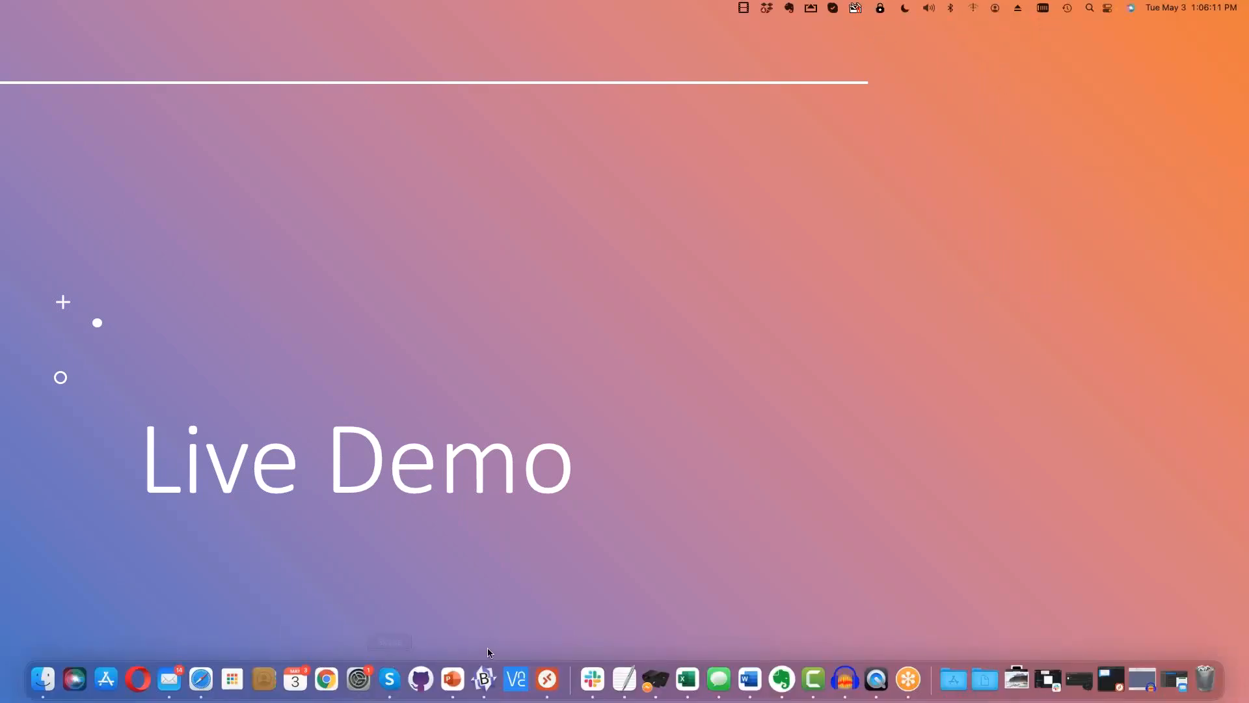
pyautogui.click(209, 682)
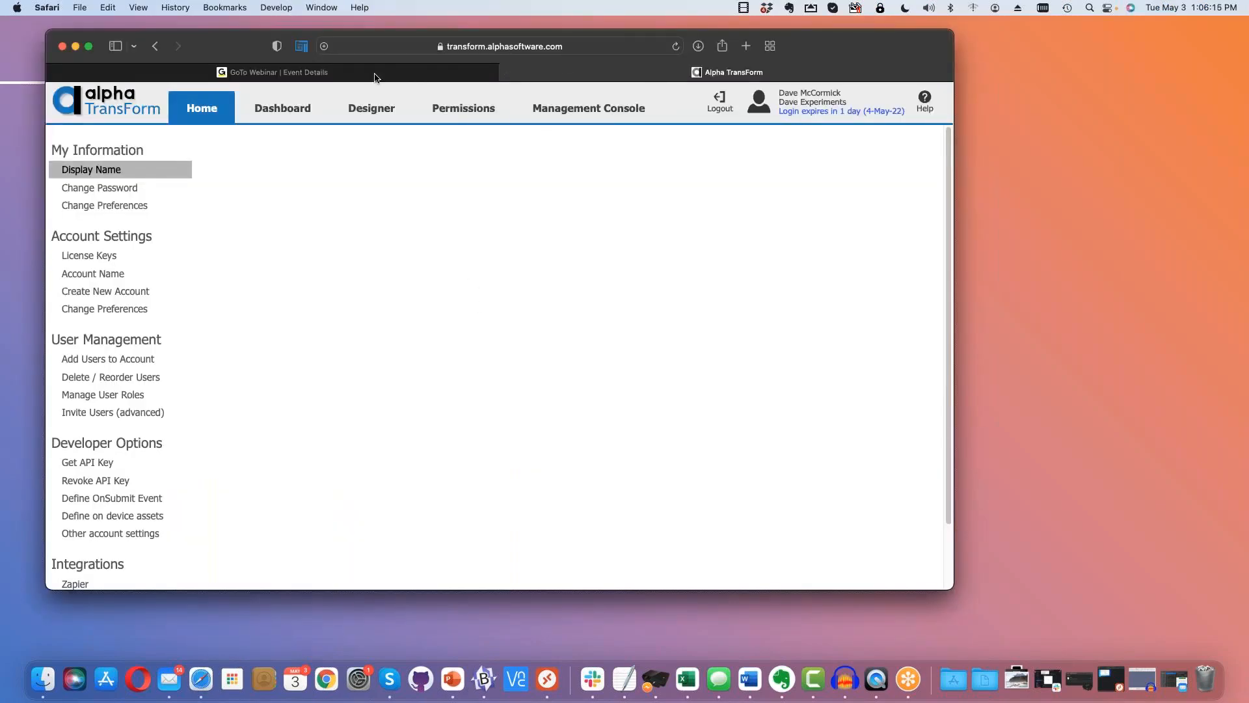
pyautogui.click(94, 48)
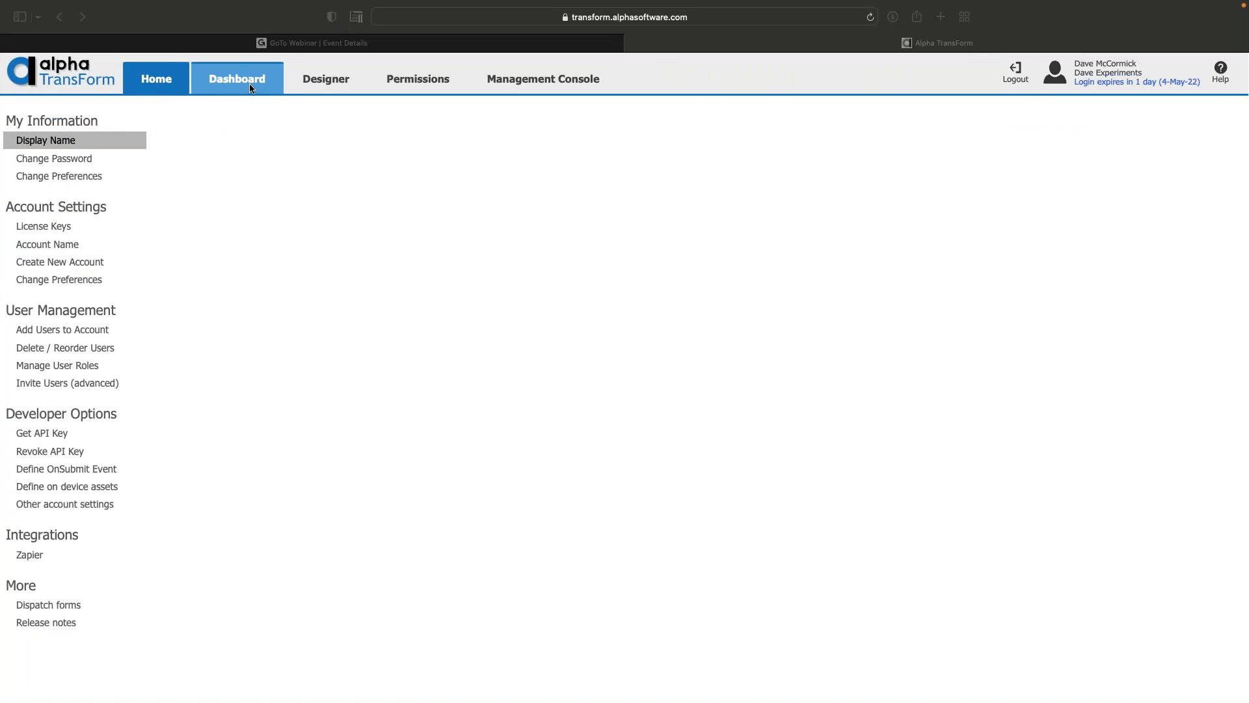
pyautogui.click(331, 79)
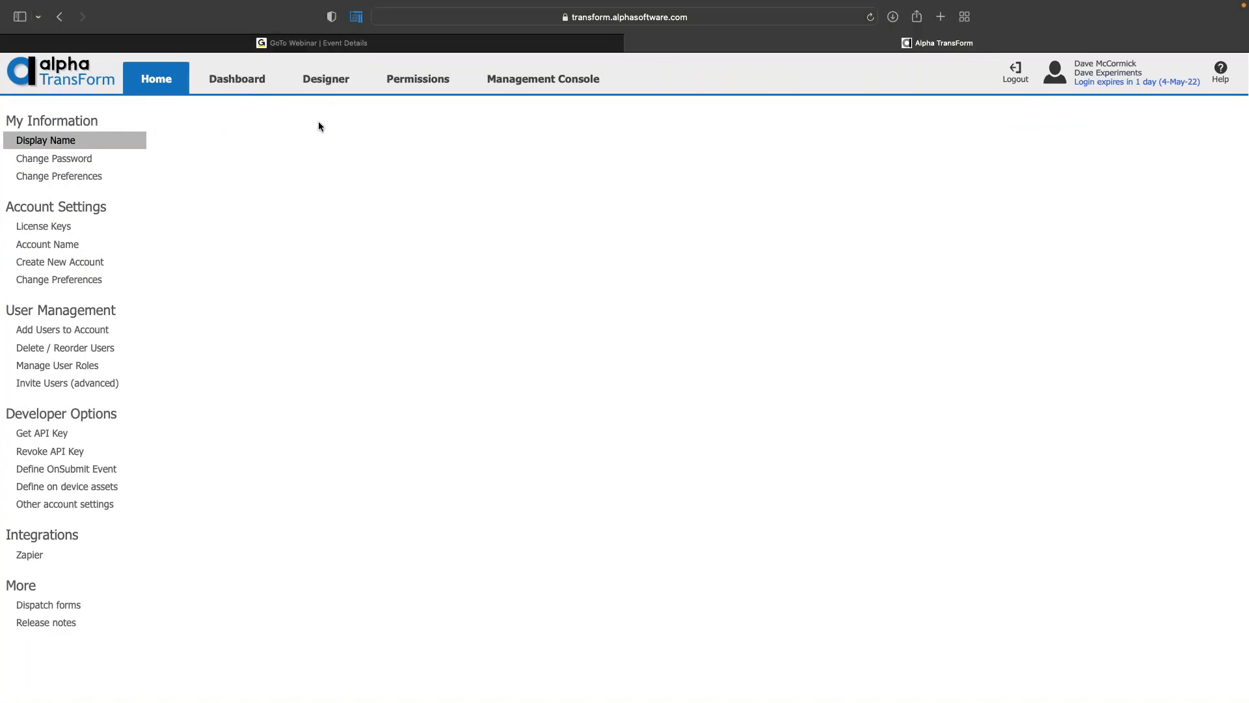
pyautogui.click(339, 85)
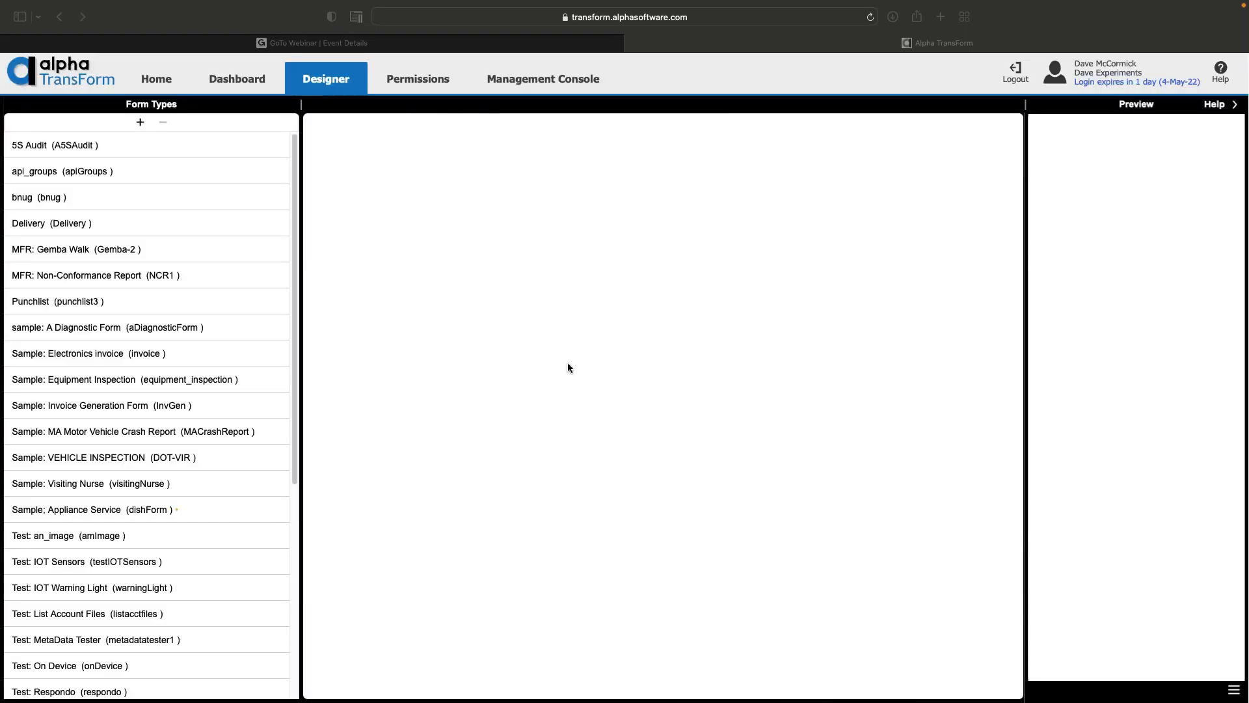
# Step: Select the TT Validation form type and open its form commands for editing
pyautogui.scroll(-10, 271, 271)
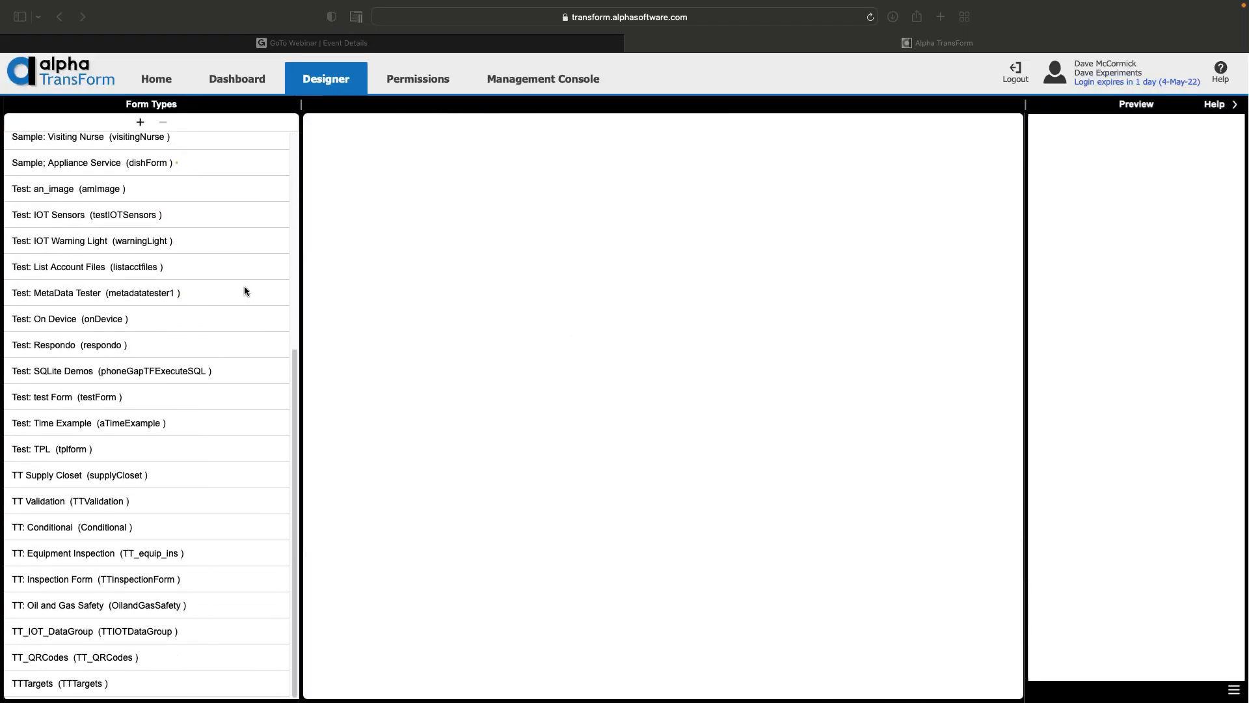
pyautogui.click(92, 506)
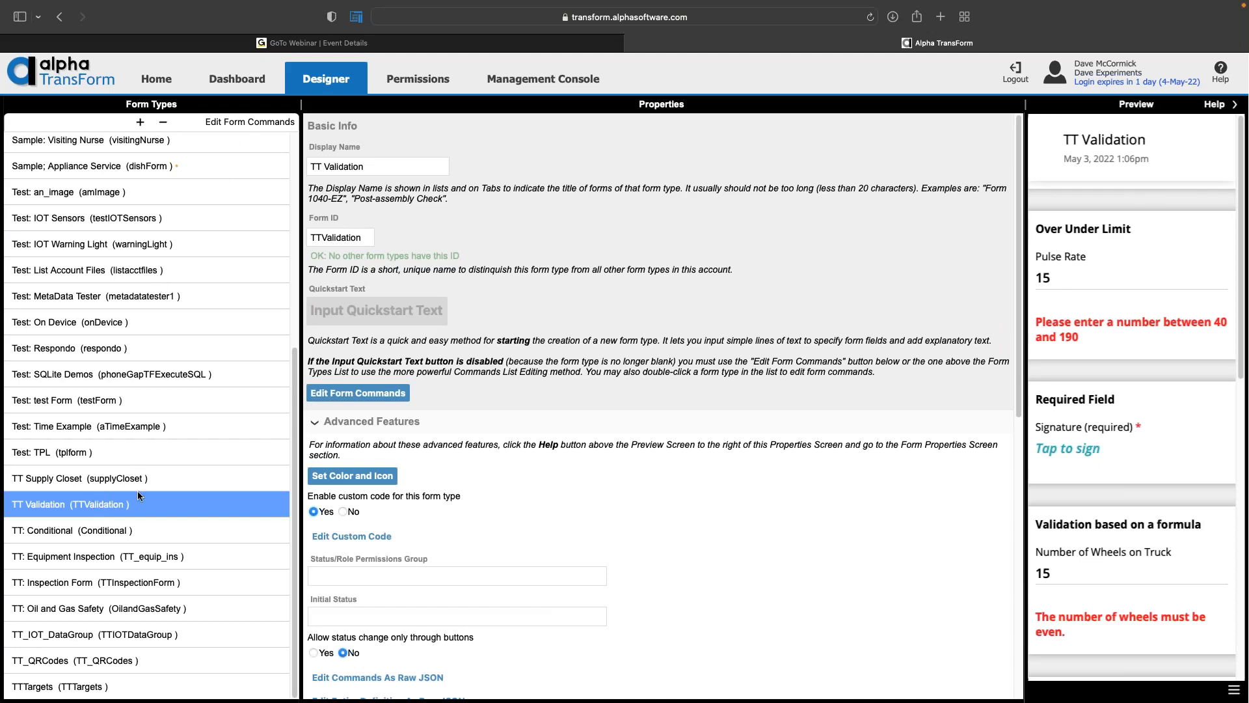
pyautogui.click(270, 125)
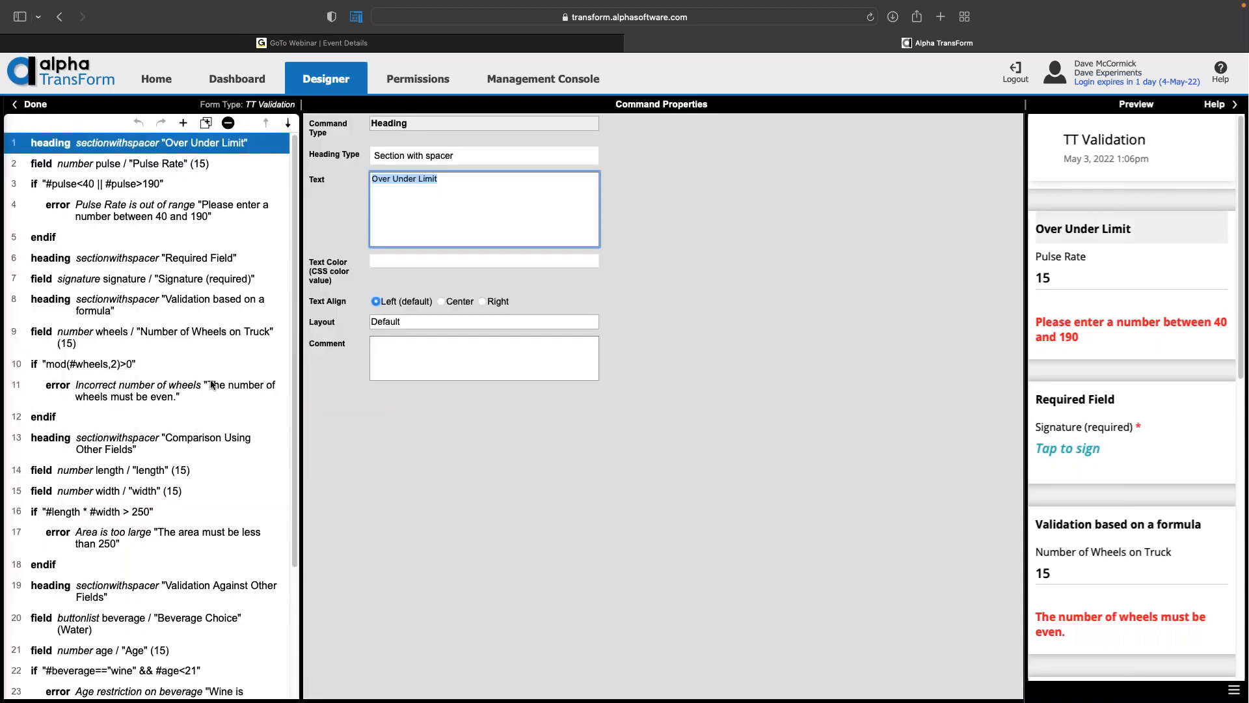
# Step: Look through the form commands and inspect the properties of the Pulse Rate, Number of Wheels on Truck and Signature fields
pyautogui.scroll(-2, 210, 387)
pyautogui.scroll(-4, 211, 392)
pyautogui.scroll(5, 213, 408)
pyautogui.click(145, 169)
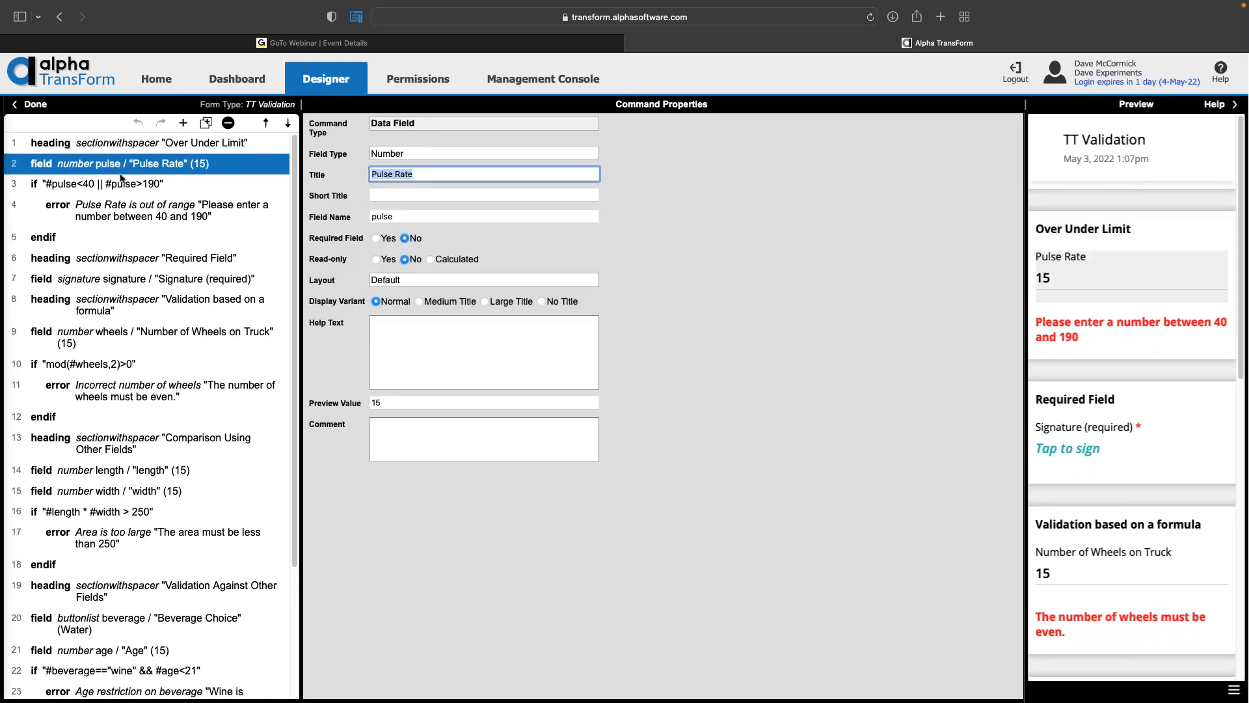
pyautogui.click(187, 336)
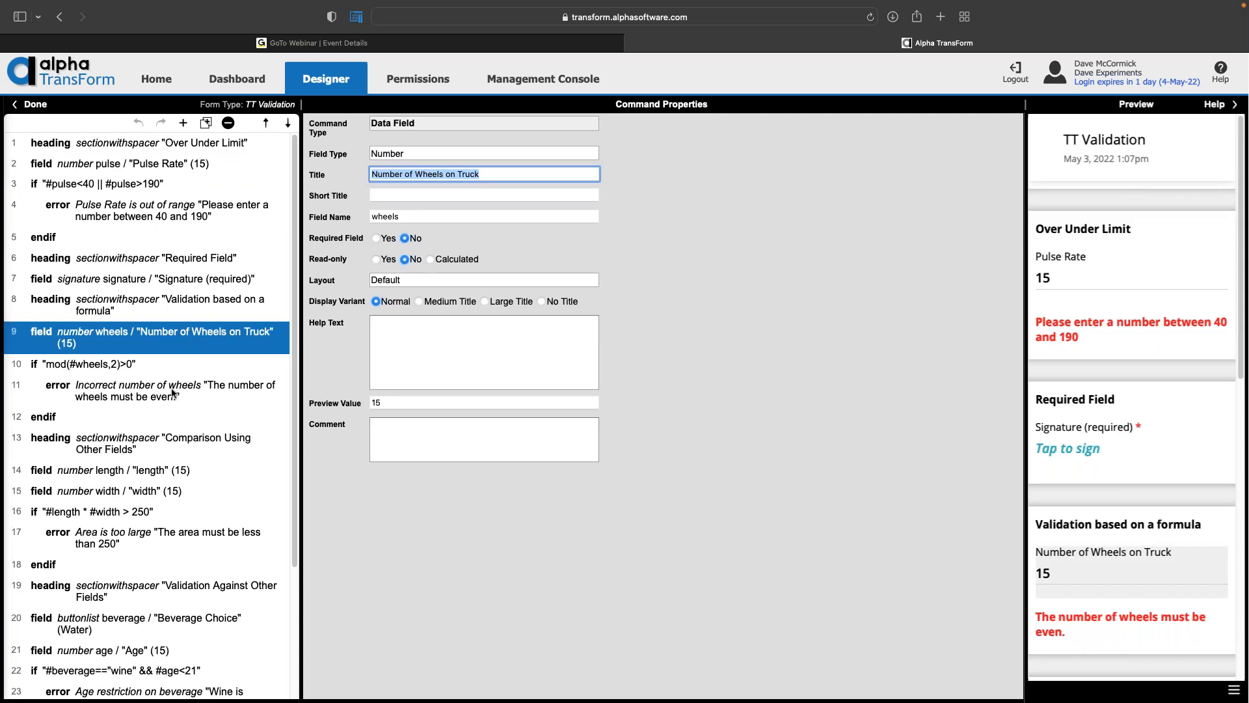
pyautogui.scroll(-3, 171, 378)
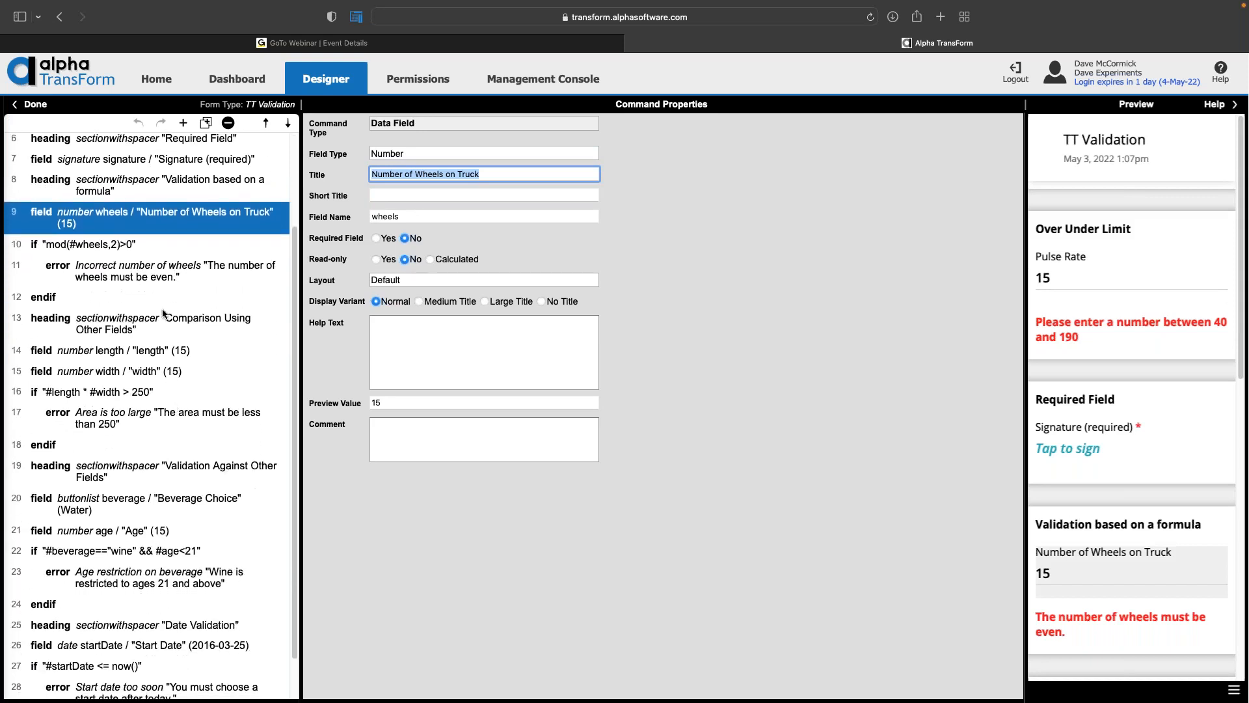
pyautogui.scroll(1, 163, 319)
pyautogui.click(134, 204)
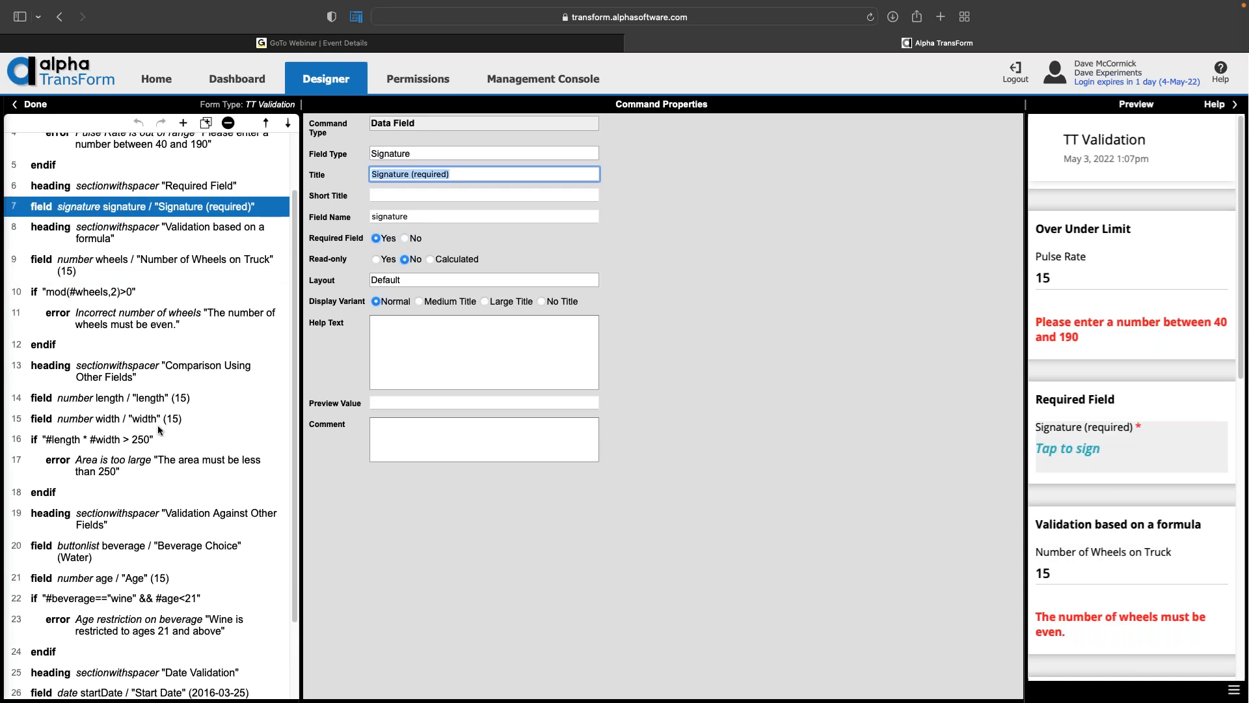
# Step: Examine the field, IF, error and ENDIF commands in each section through to the Submit status change
pyautogui.scroll(-3, 160, 419)
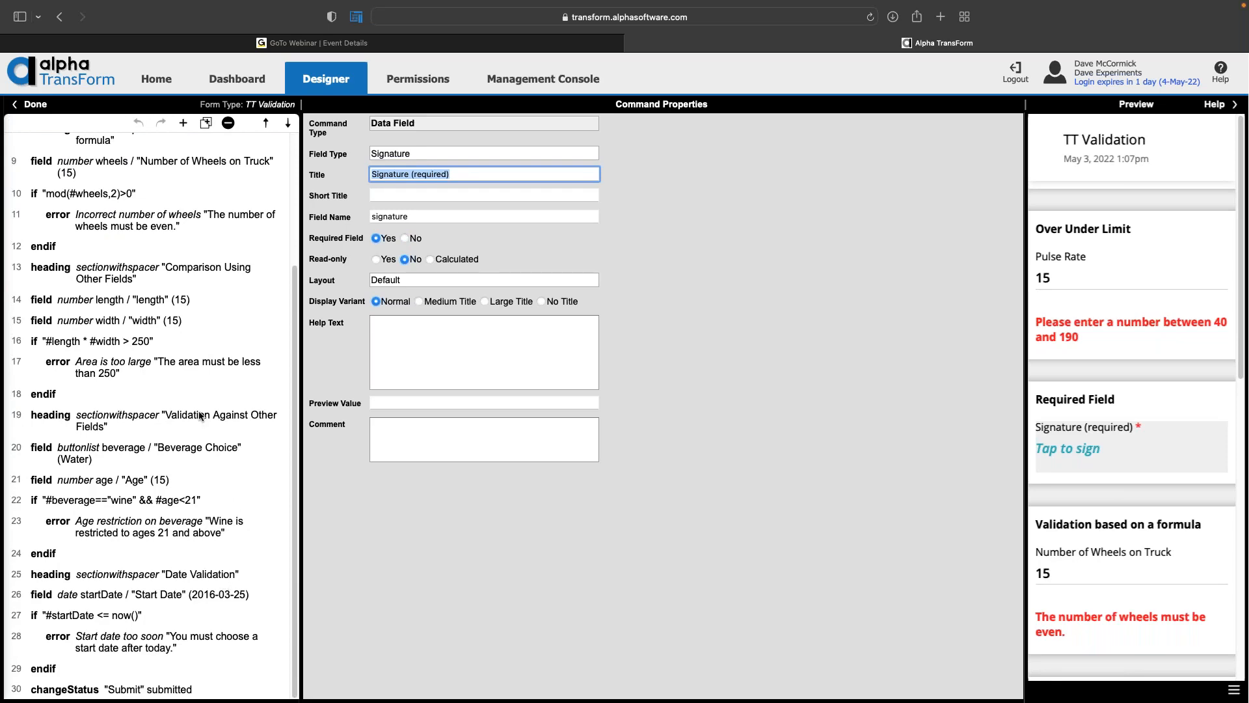
pyautogui.scroll(5, 145, 208)
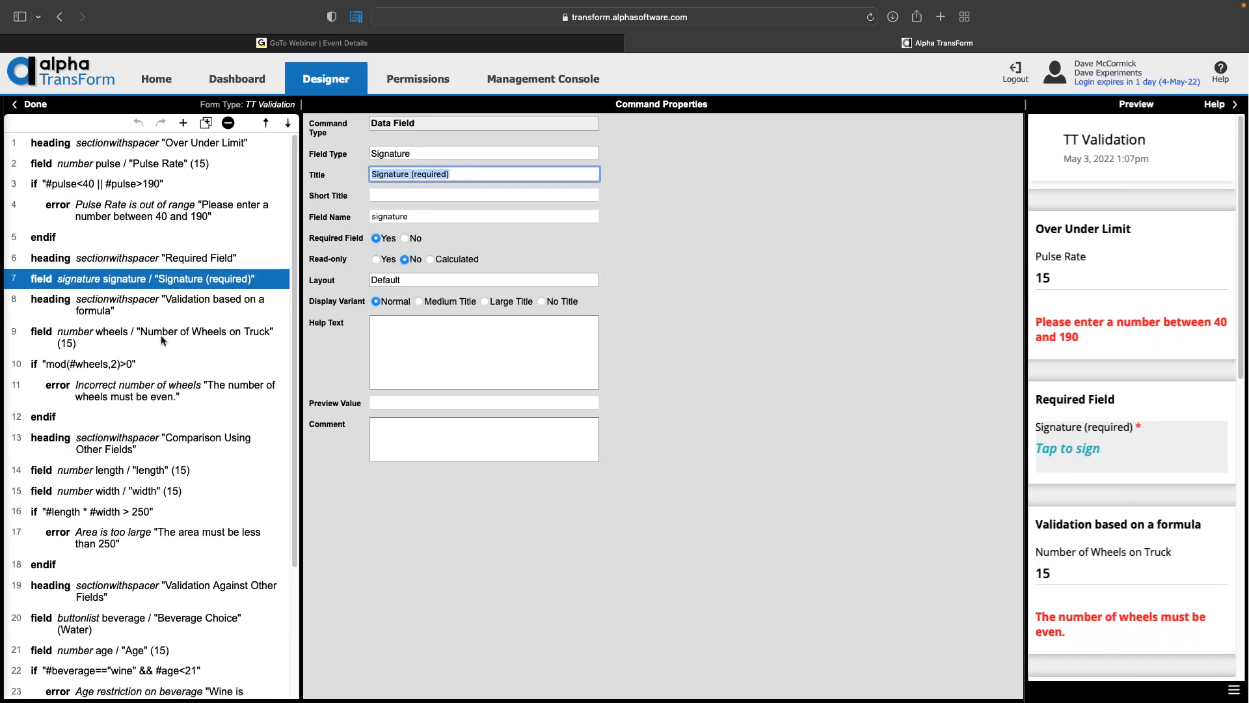
pyautogui.scroll(-5, 157, 299)
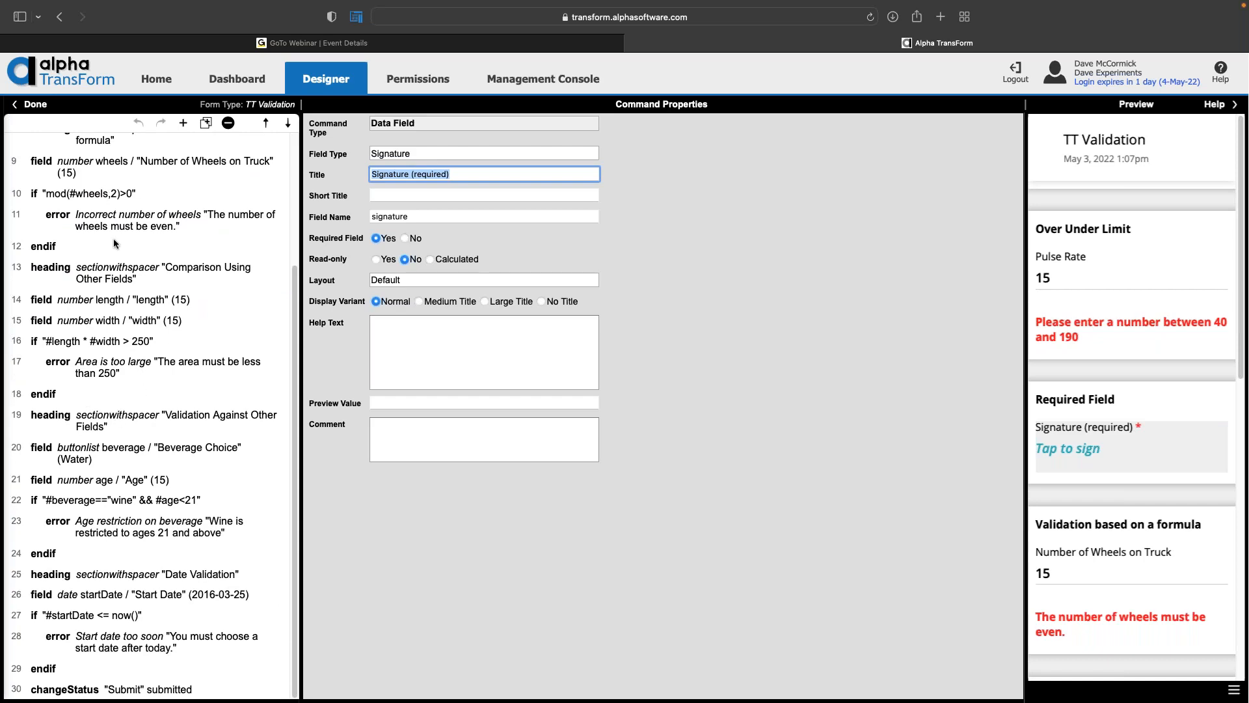
pyautogui.scroll(5, 113, 238)
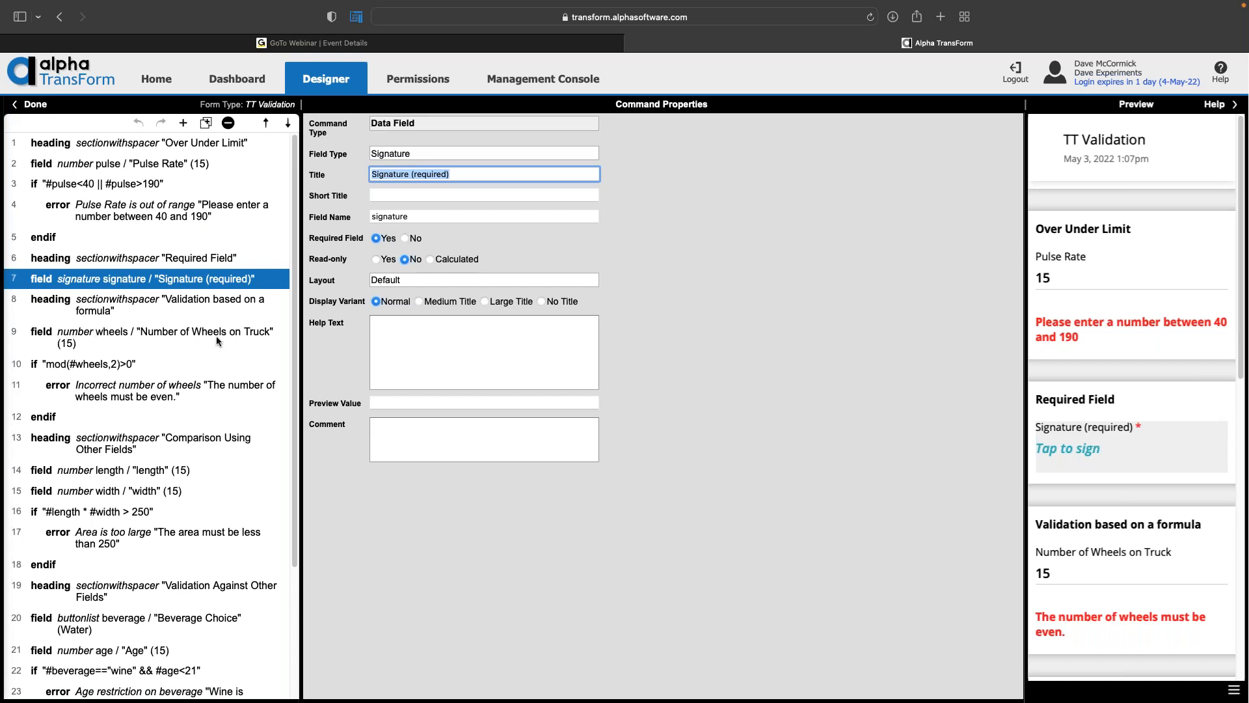
pyautogui.scroll(-5, 216, 335)
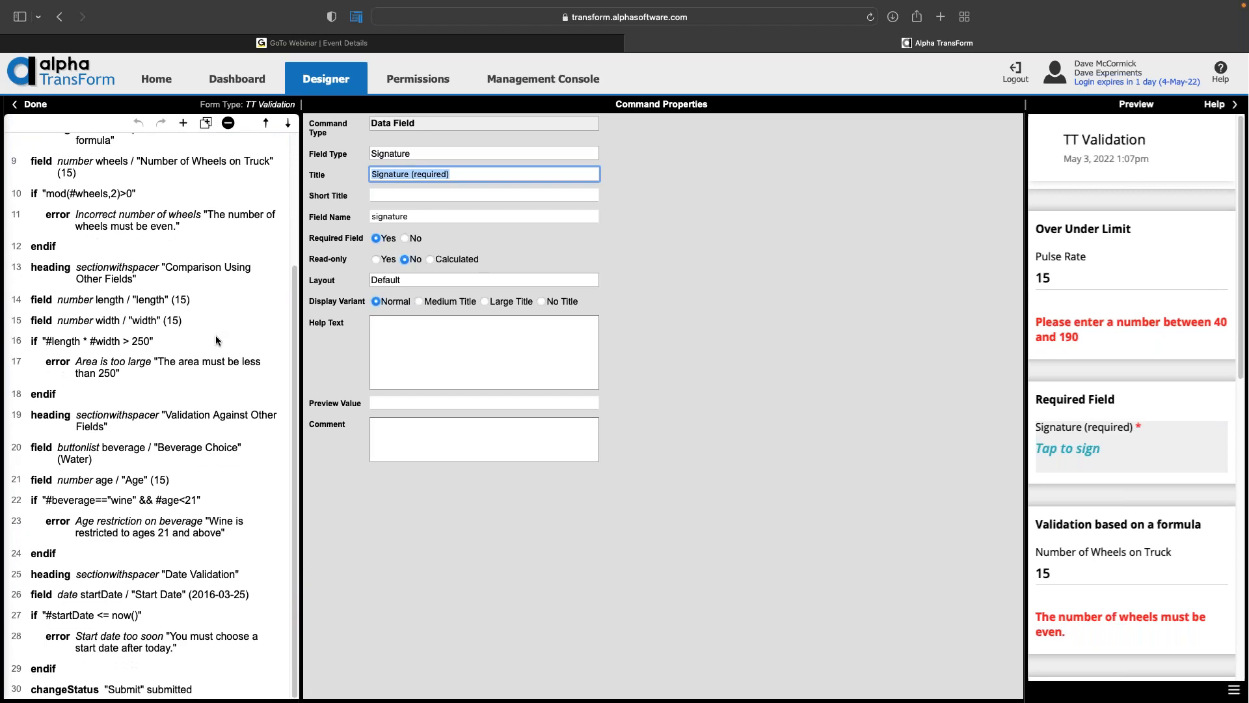
# Step: Delete the IF, ENDIF and error commands that validate the Pulse Rate field
pyautogui.scroll(5, 216, 335)
pyautogui.click(98, 186)
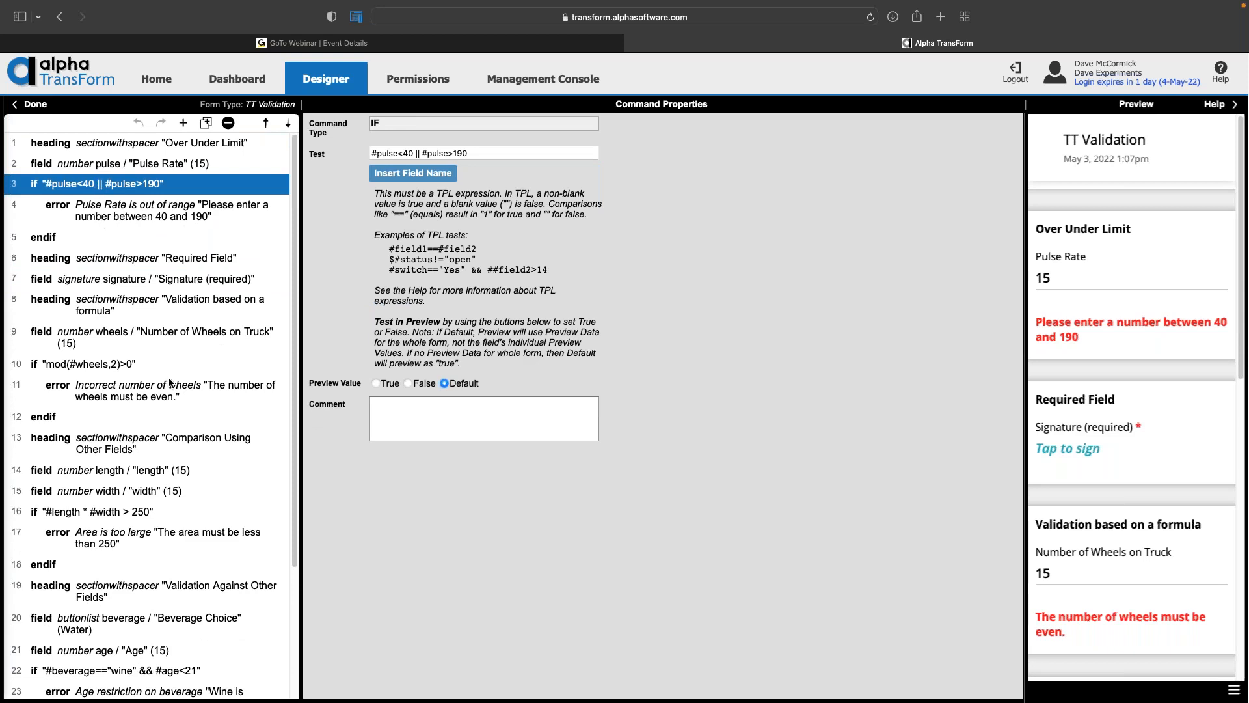
pyautogui.click(229, 125)
pyautogui.click(105, 231)
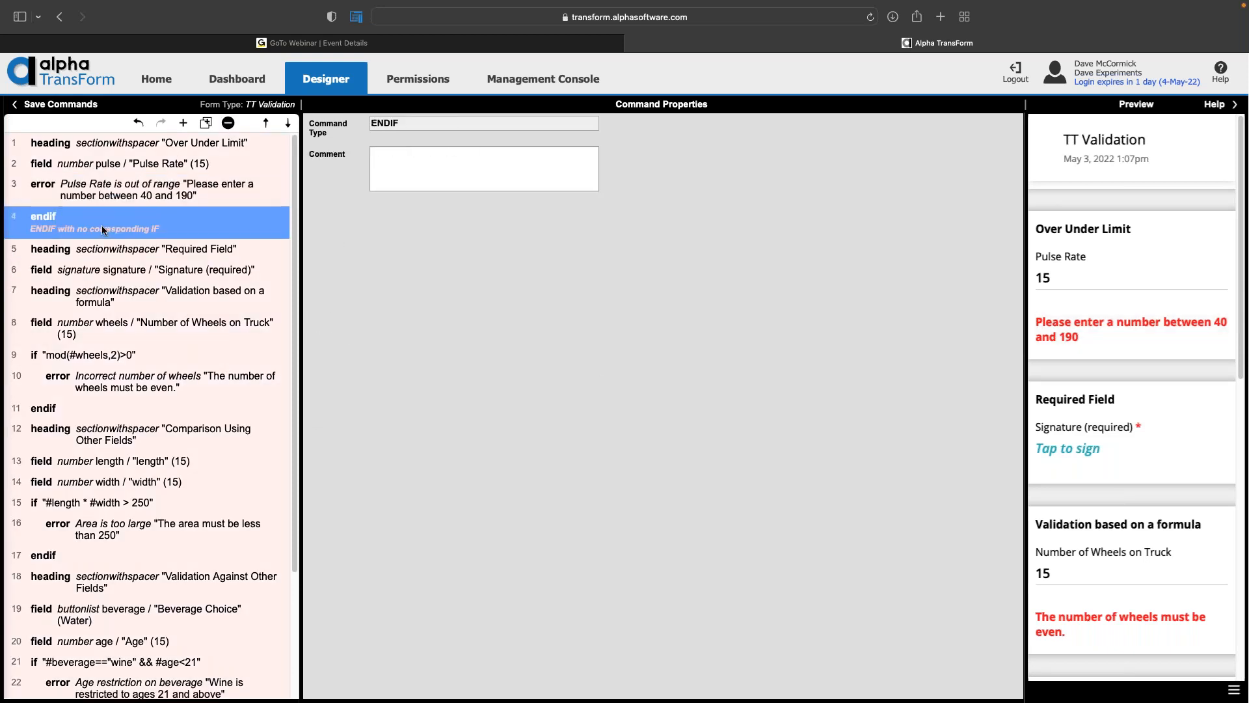
pyautogui.click(228, 123)
pyautogui.click(128, 191)
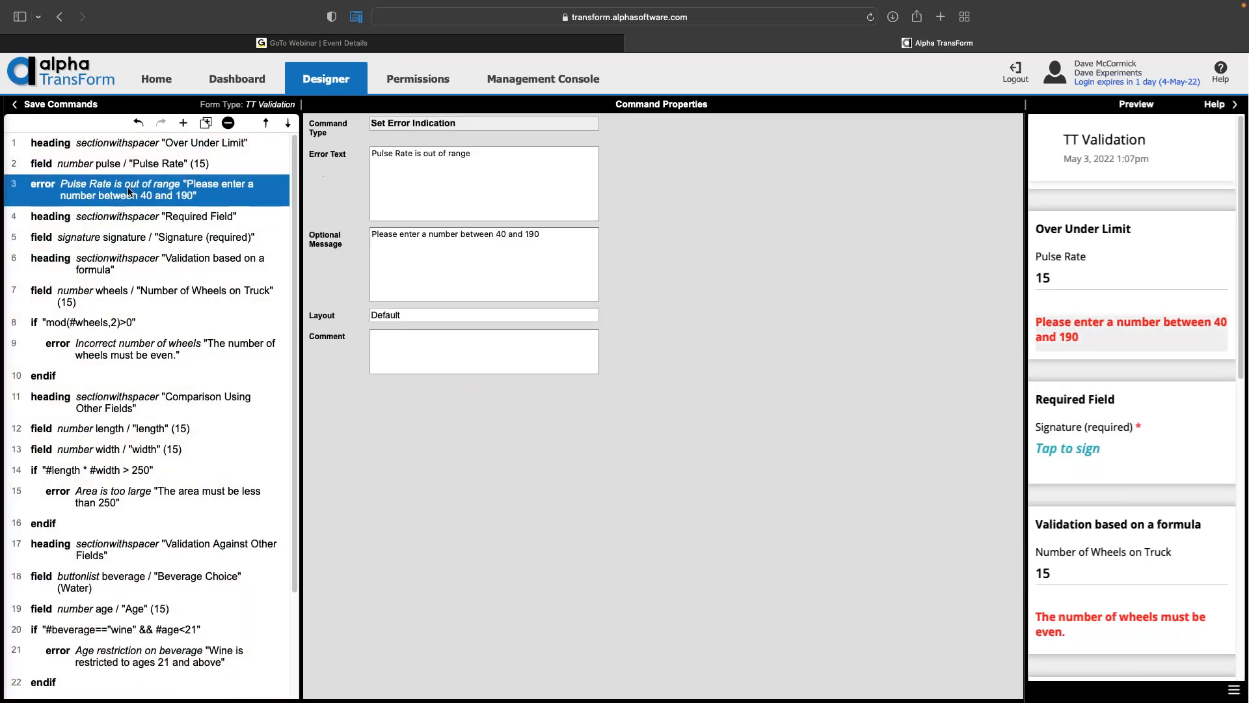
pyautogui.click(228, 124)
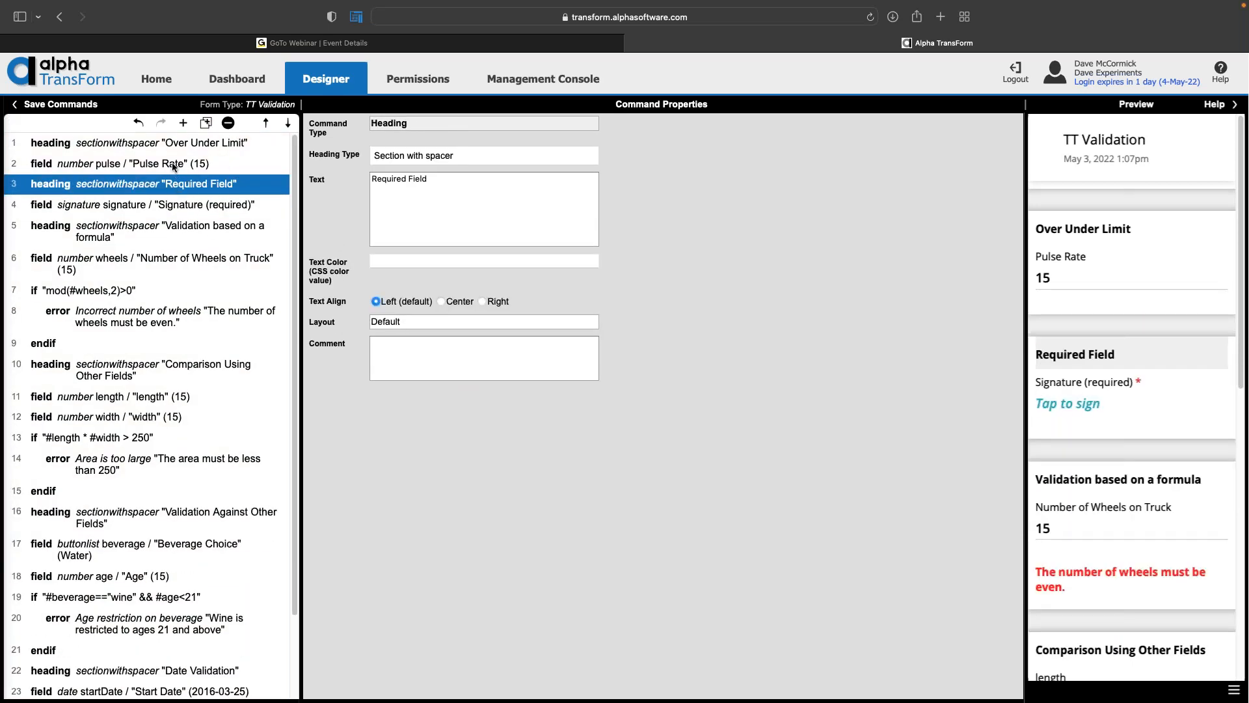
# Step: Add a Set Error Indication command directly after the Pulse Rate field
pyautogui.click(175, 167)
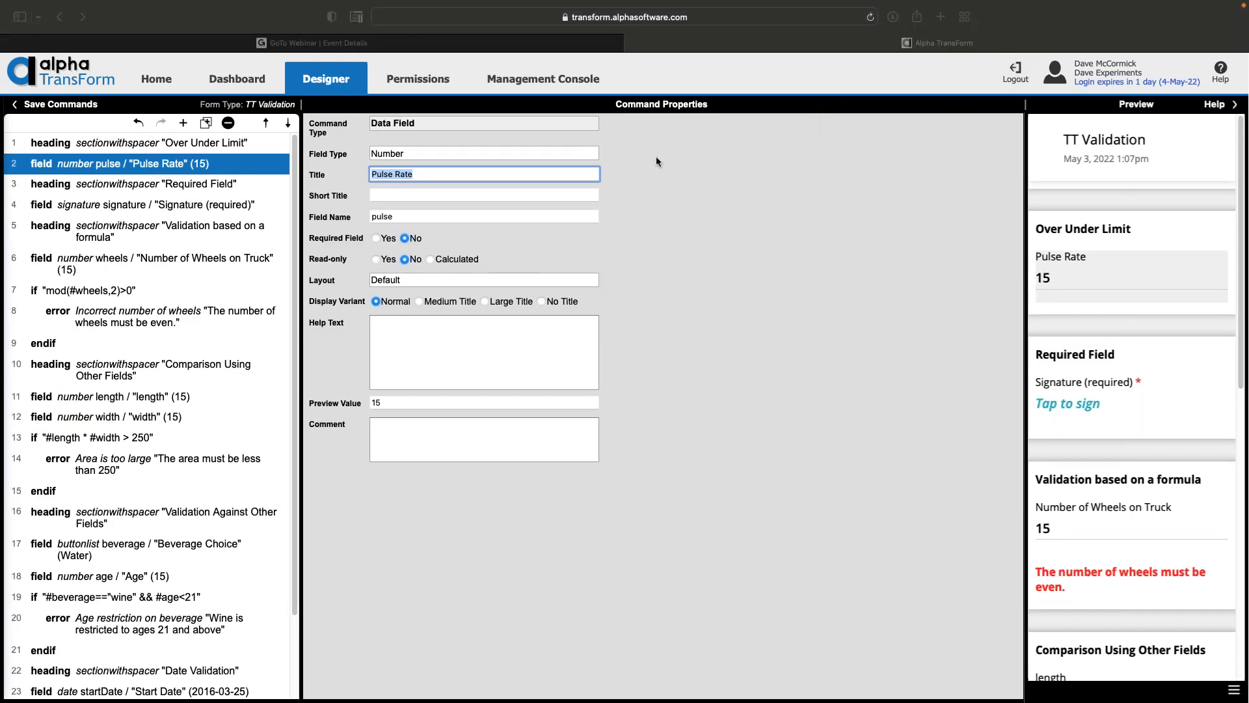
pyautogui.click(184, 128)
pyautogui.click(184, 129)
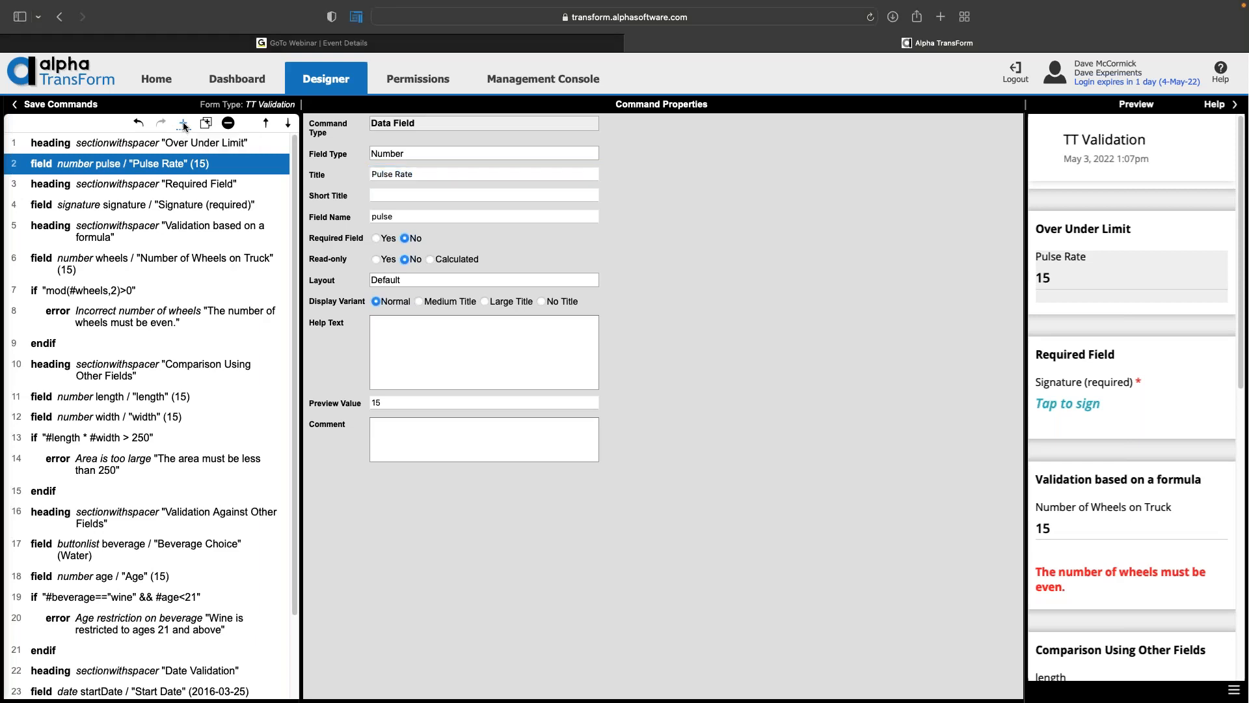
pyautogui.scroll(-3, 239, 224)
pyautogui.scroll(-3, 239, 220)
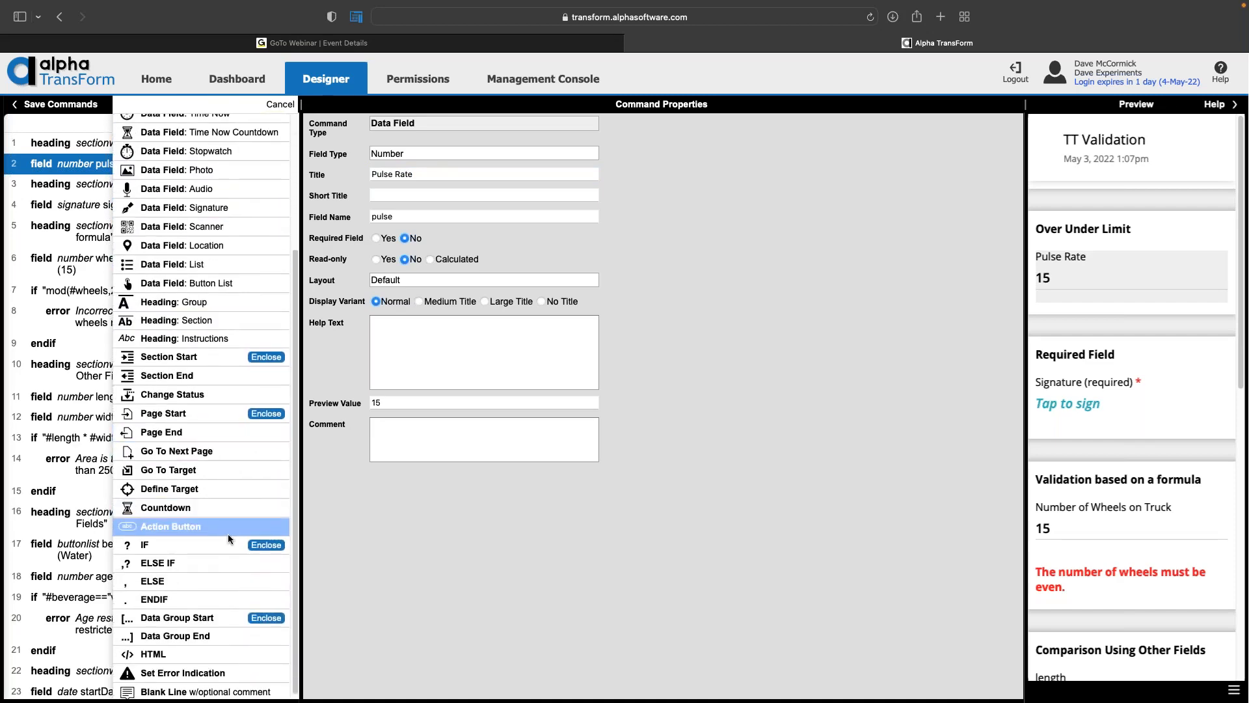
pyautogui.click(247, 667)
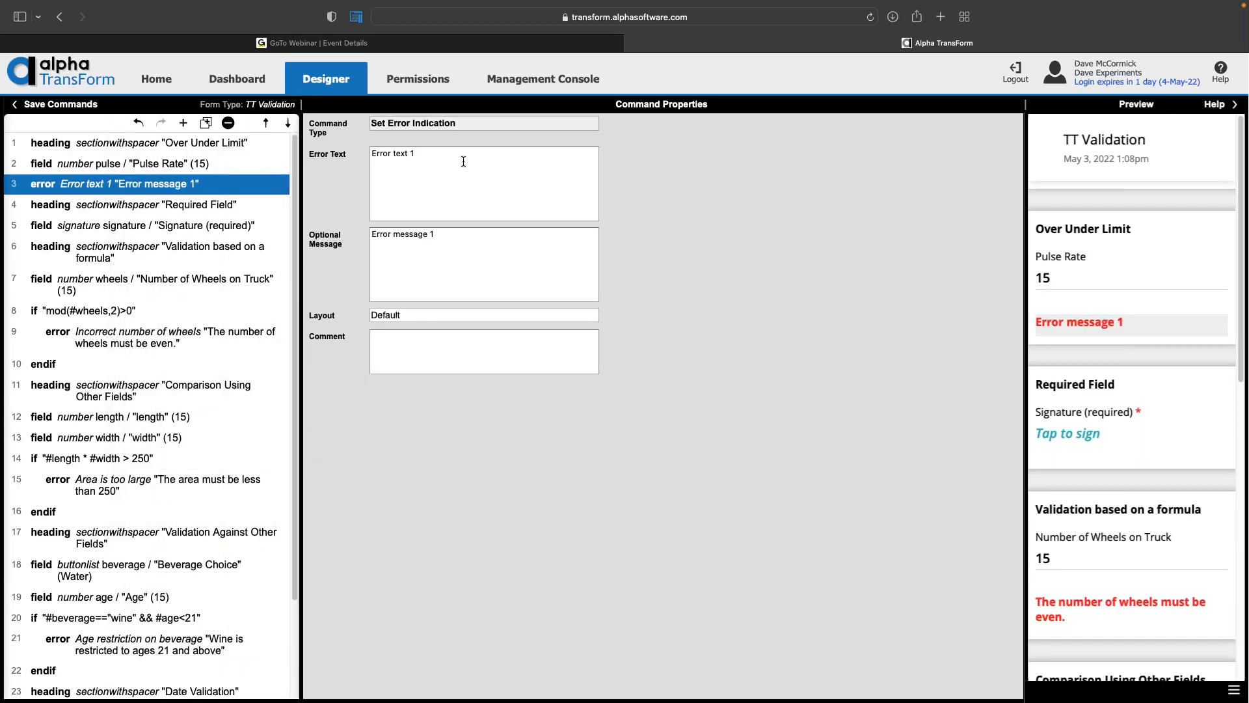
# Step: Inspect the new error command's Error Text and Optional Message and compare the message with the form preview
pyautogui.moveTo(463, 159); pyautogui.dragTo(335, 151)
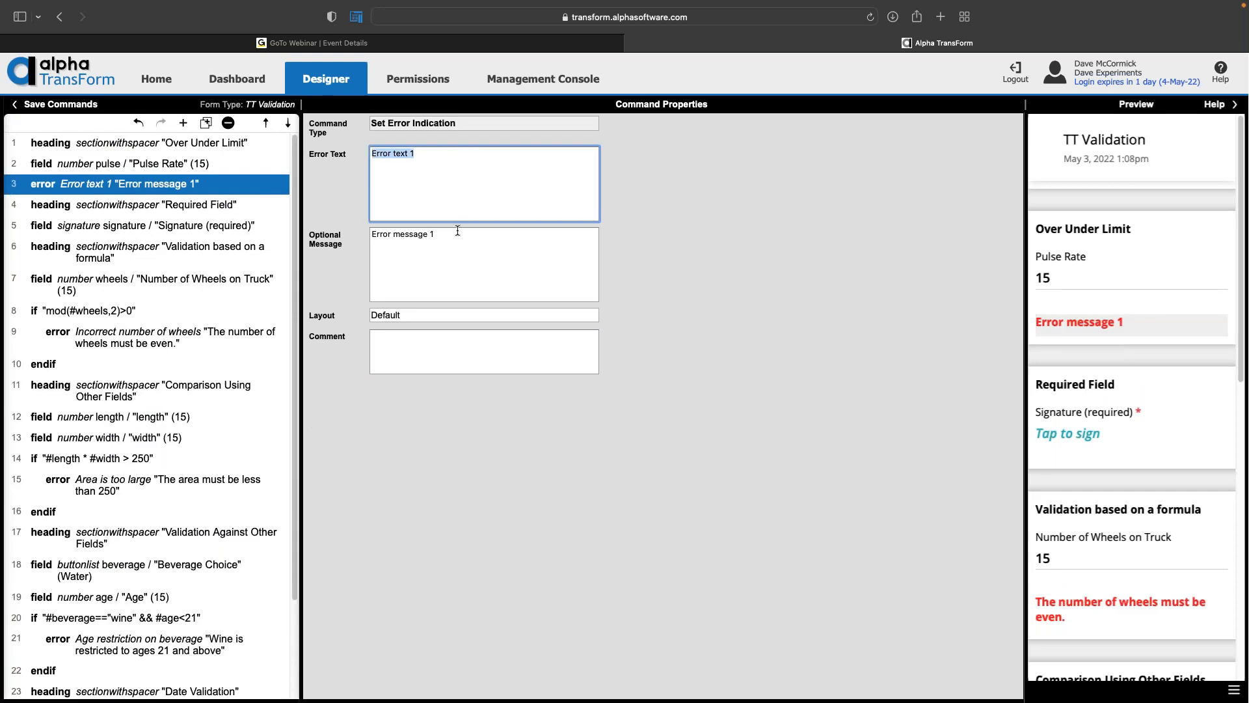
pyautogui.moveTo(450, 235); pyautogui.dragTo(320, 224)
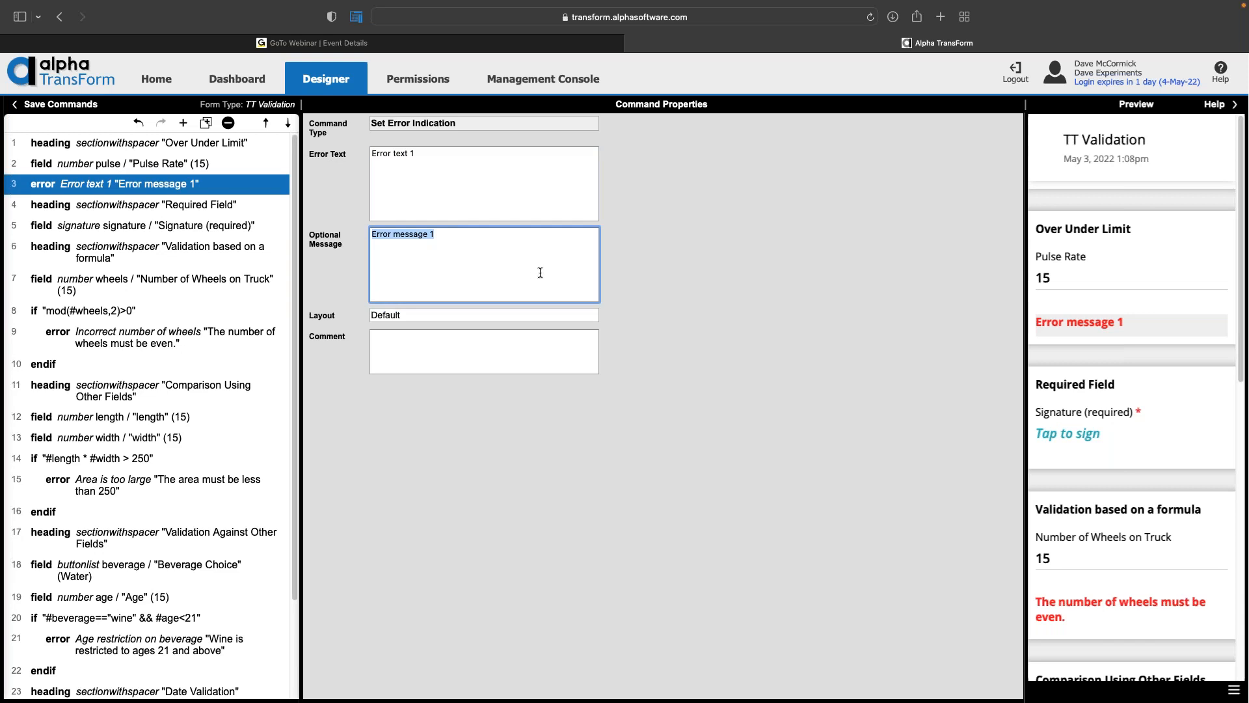
pyautogui.click(447, 155)
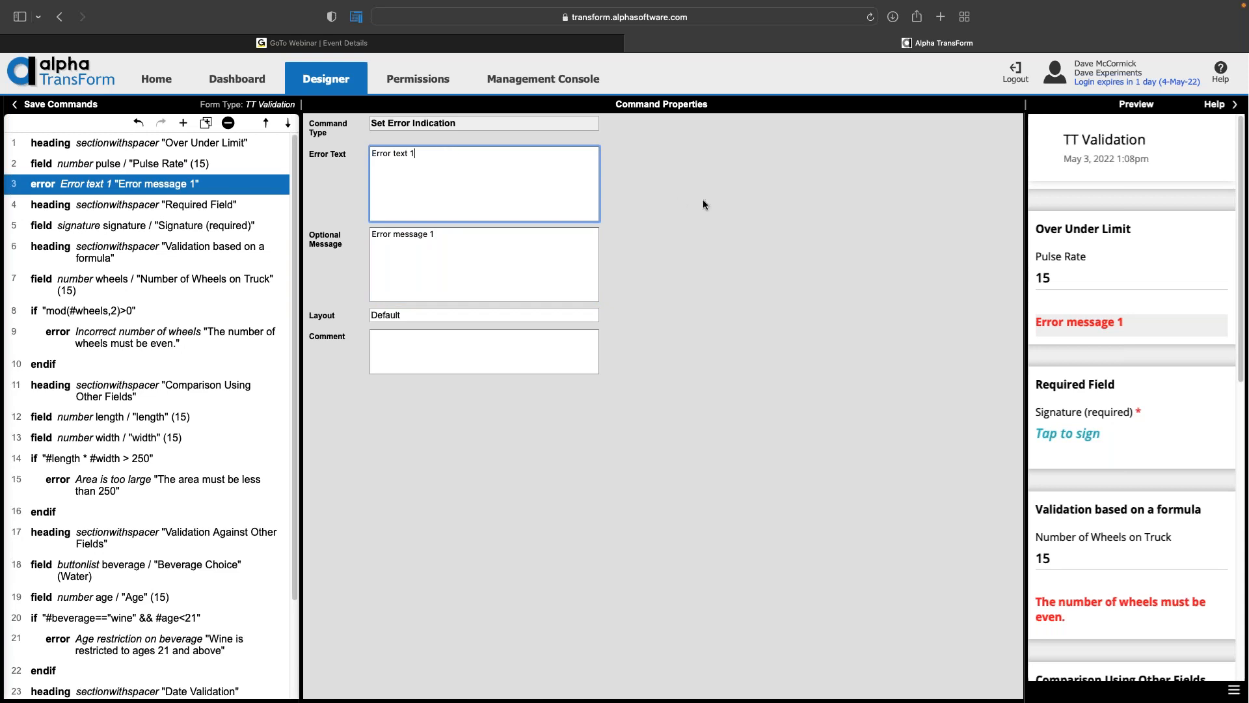
pyautogui.click(455, 233)
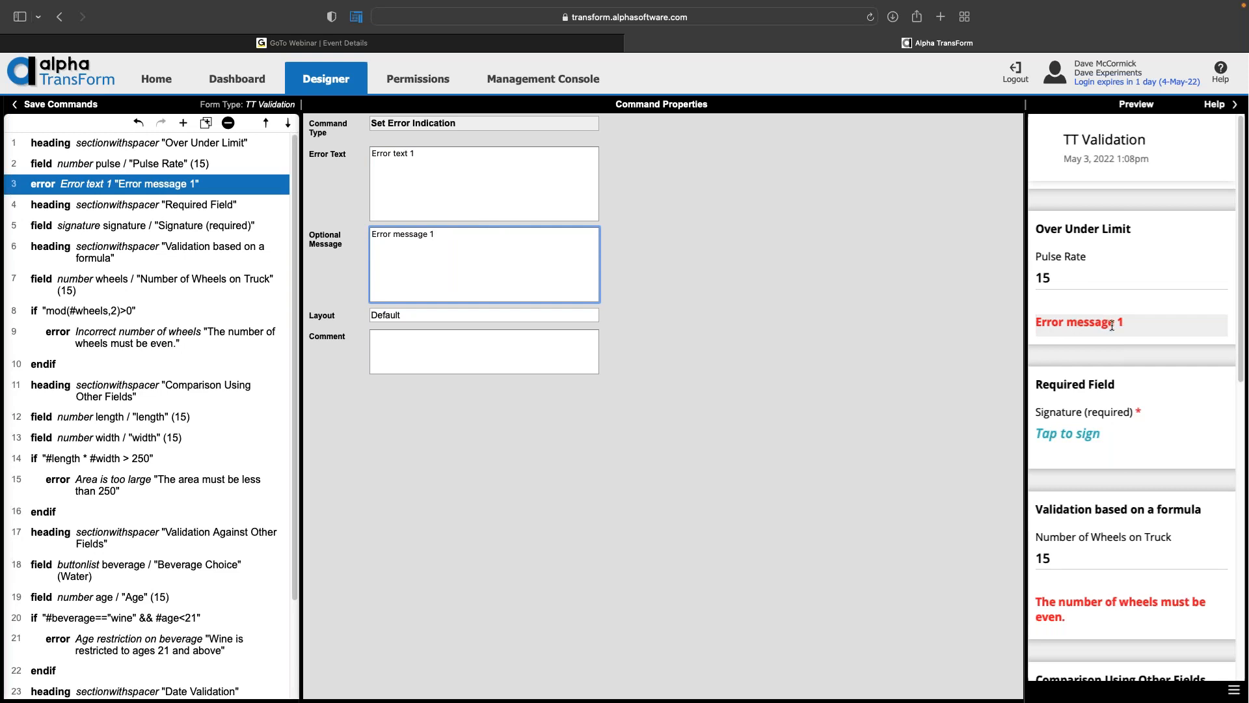
# Step: Set the Pulse Rate error command's Optional Message to "The pulse rate should be between 20 and 200"
pyautogui.moveTo(437, 233); pyautogui.dragTo(320, 226)
pyautogui.press('BackSpace')
pyautogui.write('The pulse rate should be between 20 and 2')
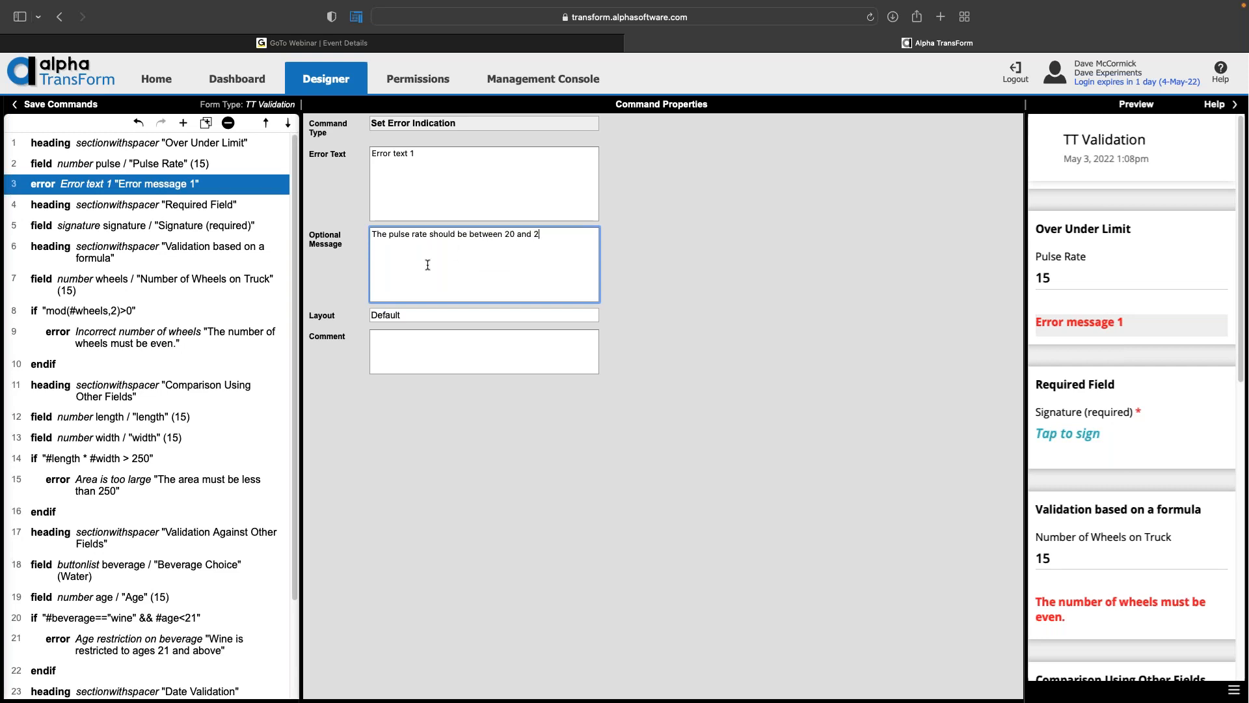
pyautogui.write('00')
# Step: Set the Pulse Rate error command's Error Text to "Pulse rate out of bounds" and check it against the Optional Message
pyautogui.moveTo(450, 155); pyautogui.dragTo(308, 151)
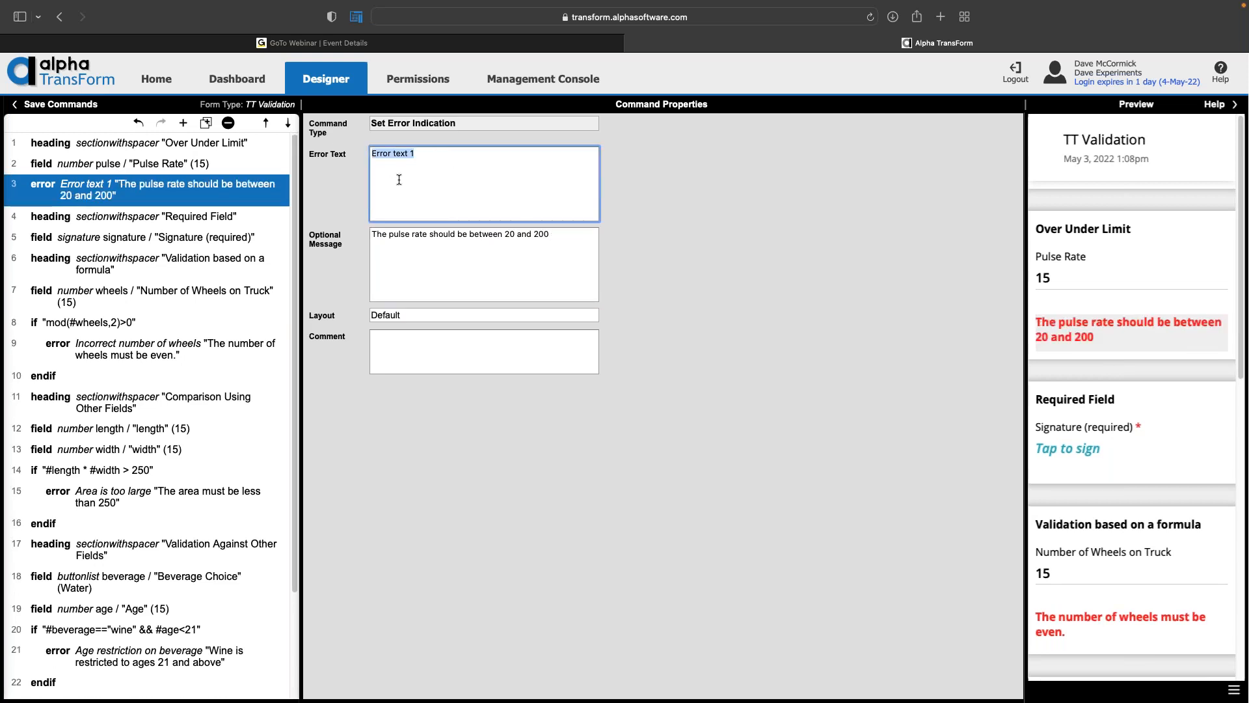
pyautogui.write('O')
pyautogui.press('BackSpace')
pyautogui.write('Pulse rate out of bounds')
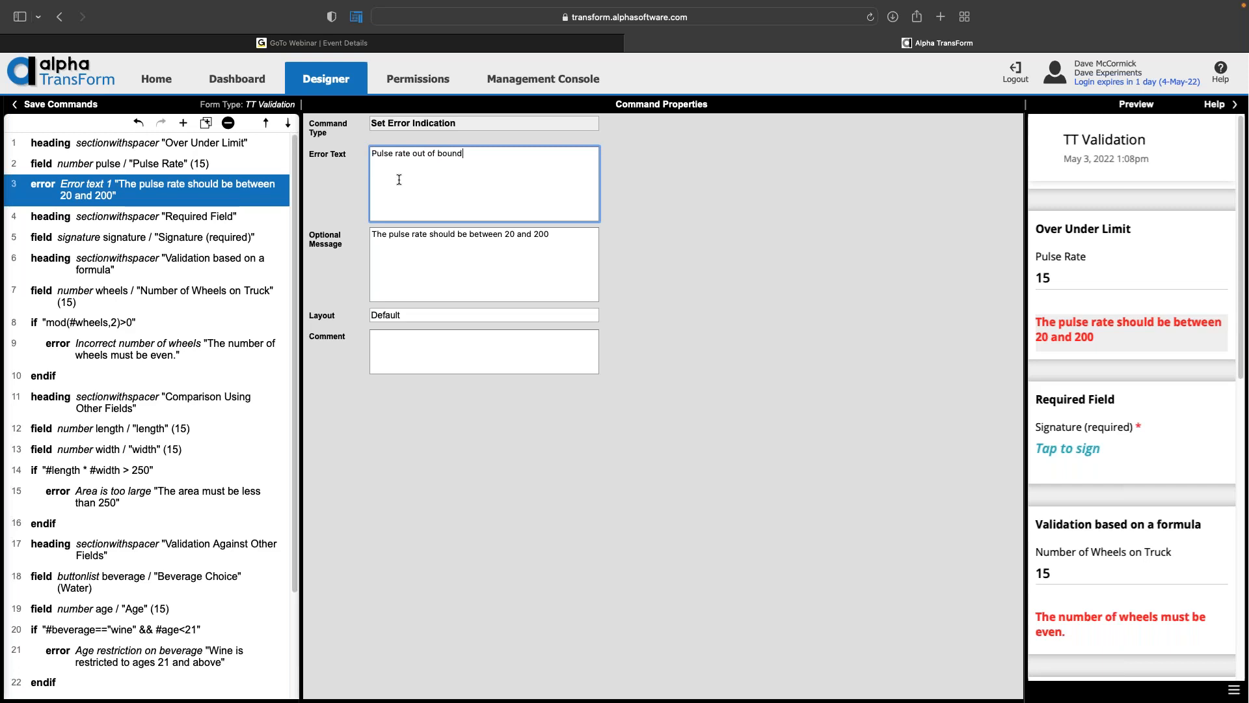
pyautogui.click(481, 256)
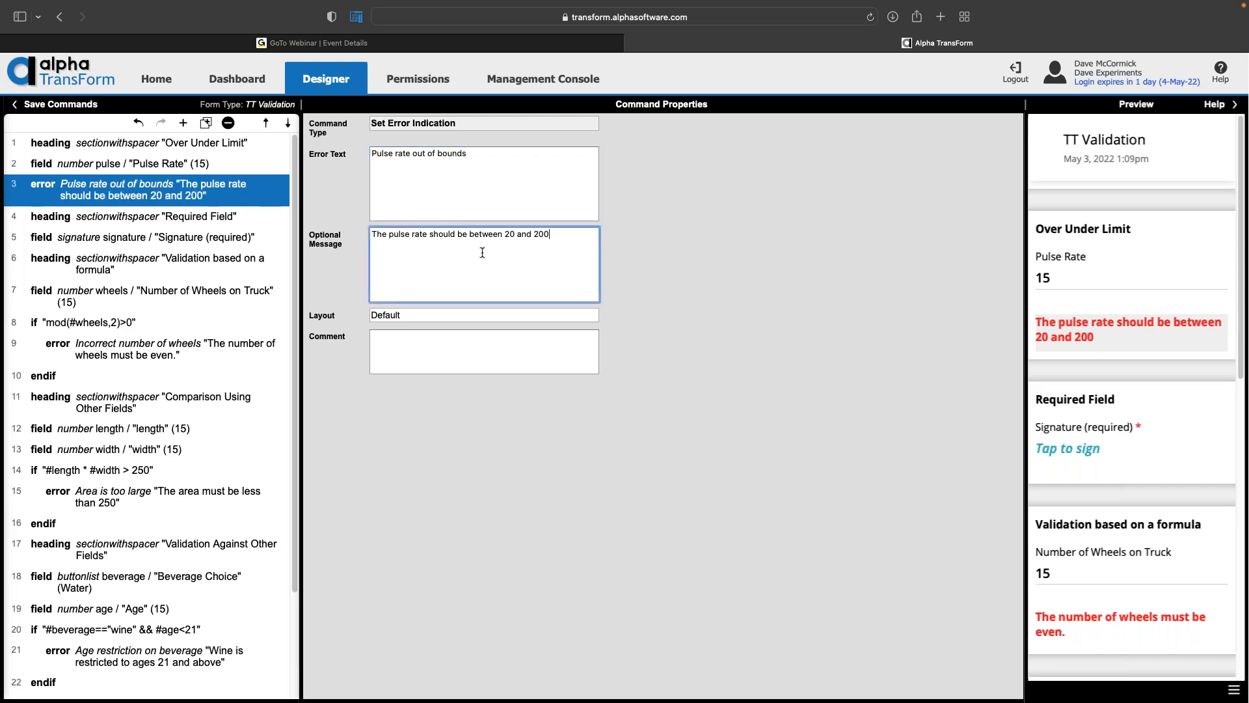
pyautogui.click(472, 178)
pyautogui.click(468, 244)
pyautogui.click(458, 168)
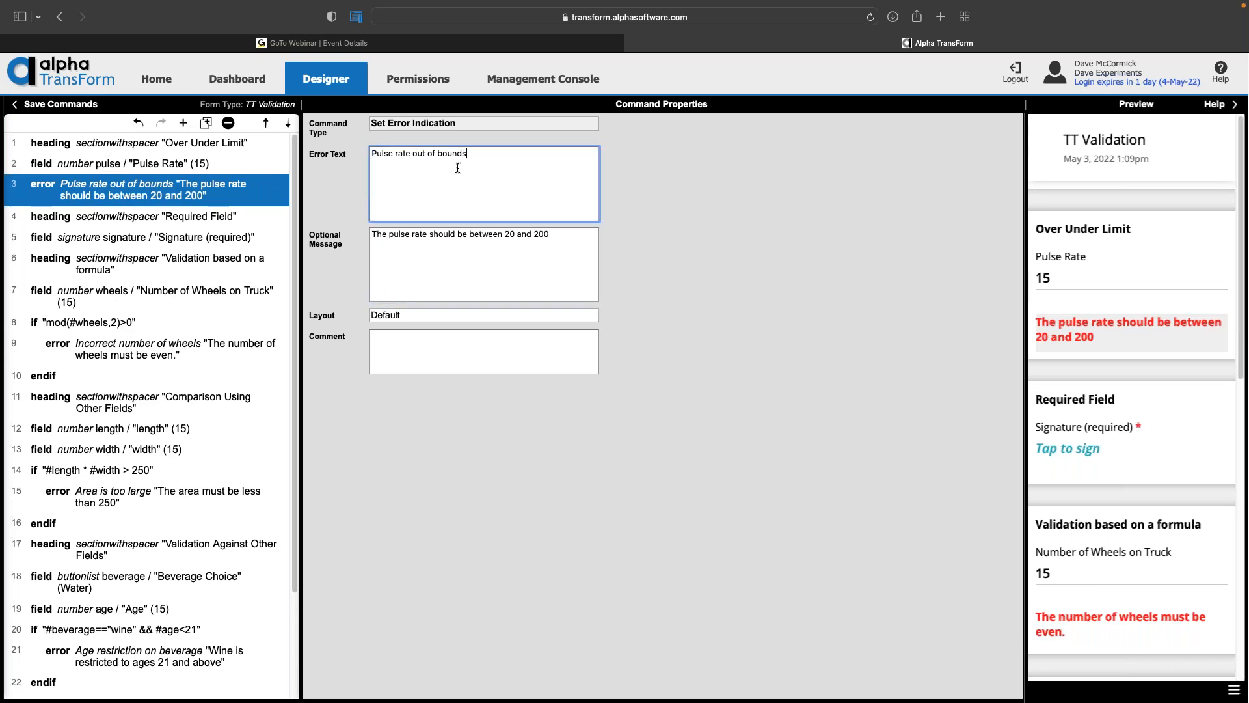
pyautogui.click(450, 242)
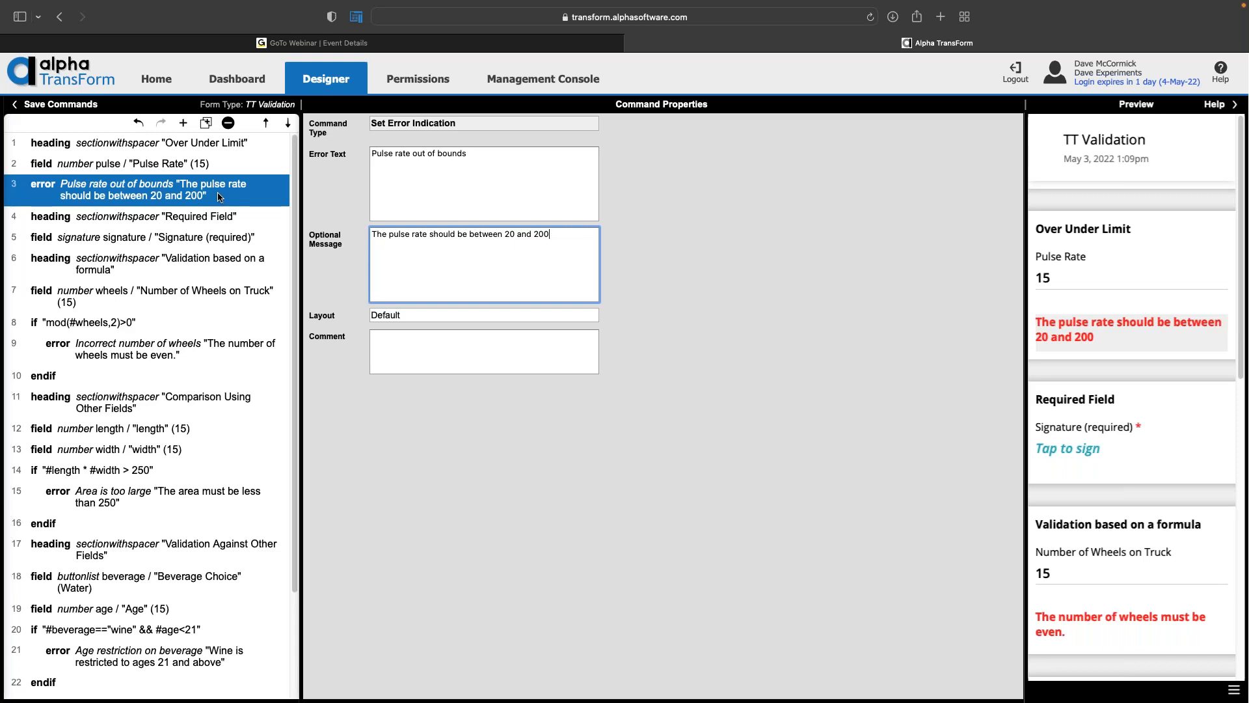
# Step: Enclose the Pulse Rate error command in an IF block
pyautogui.click(183, 126)
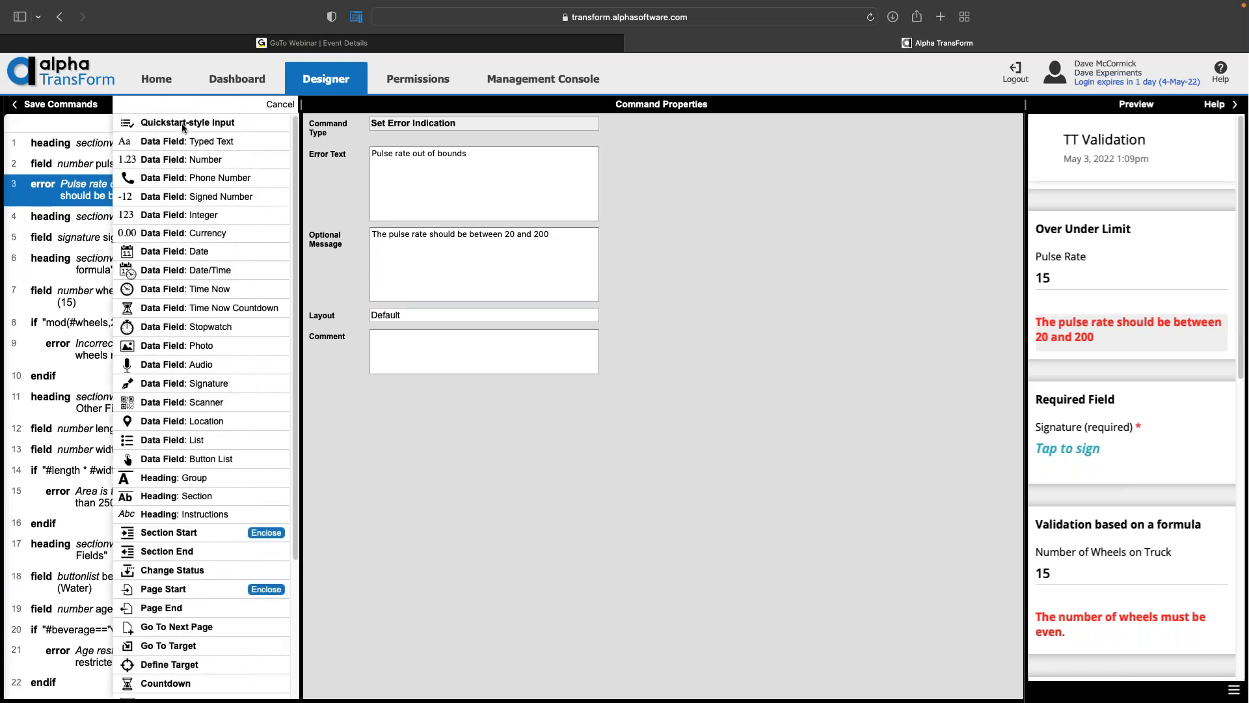
pyautogui.scroll(-4, 211, 182)
pyautogui.scroll(-2, 211, 182)
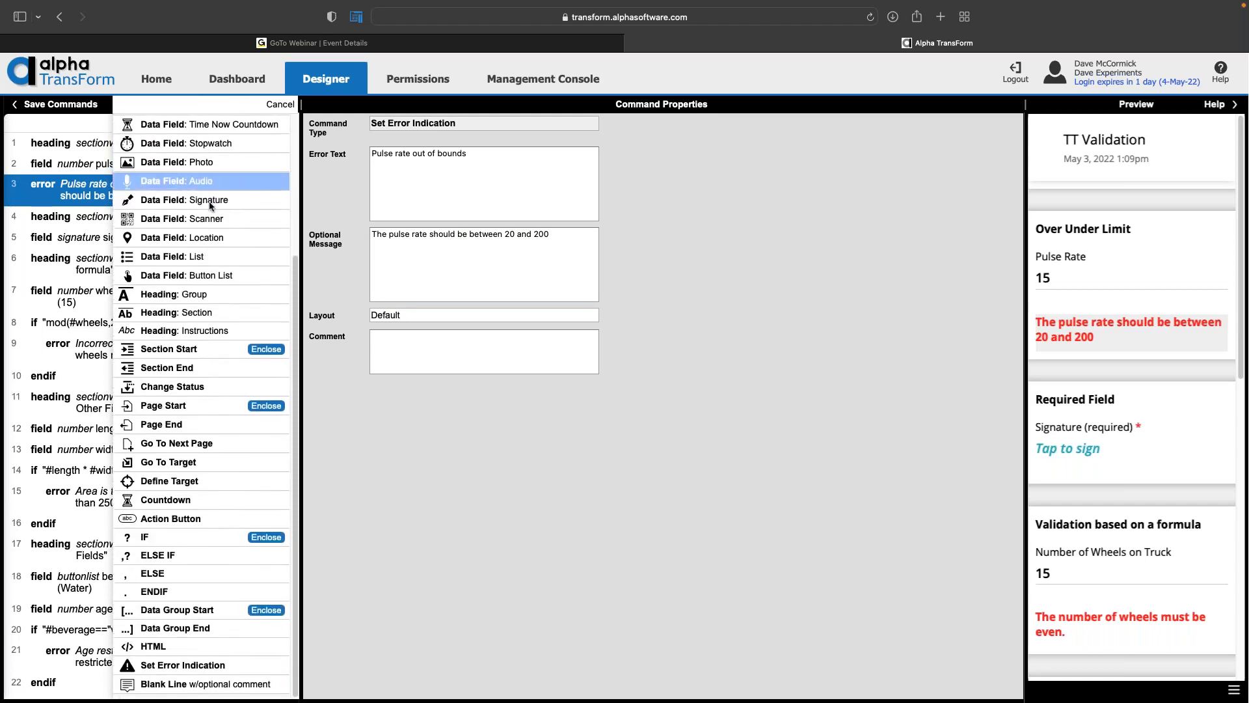
pyautogui.click(276, 541)
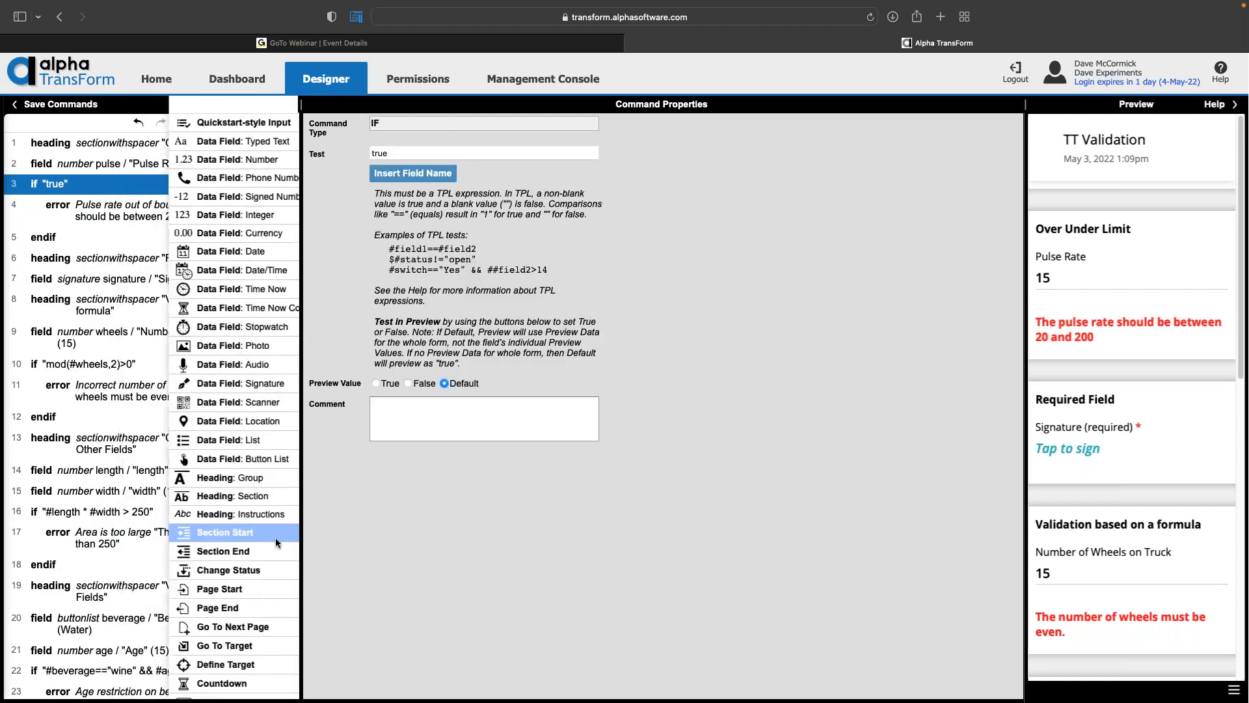
# Step: Set the new IF command's test to #pulse<20 || #pulse>200 and review it together with the enclosed error command
pyautogui.click(431, 154)
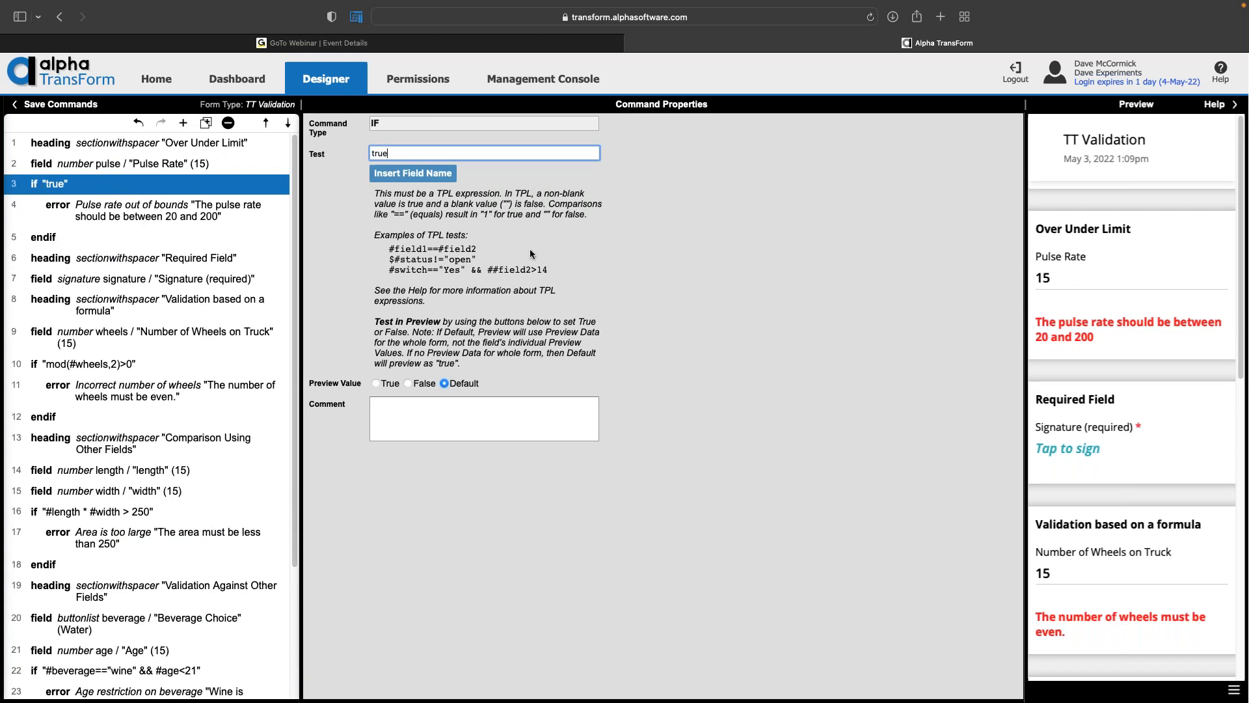
pyautogui.moveTo(418, 152); pyautogui.dragTo(318, 151)
pyautogui.write('#pulse<20')
pyautogui.write('lse>200')
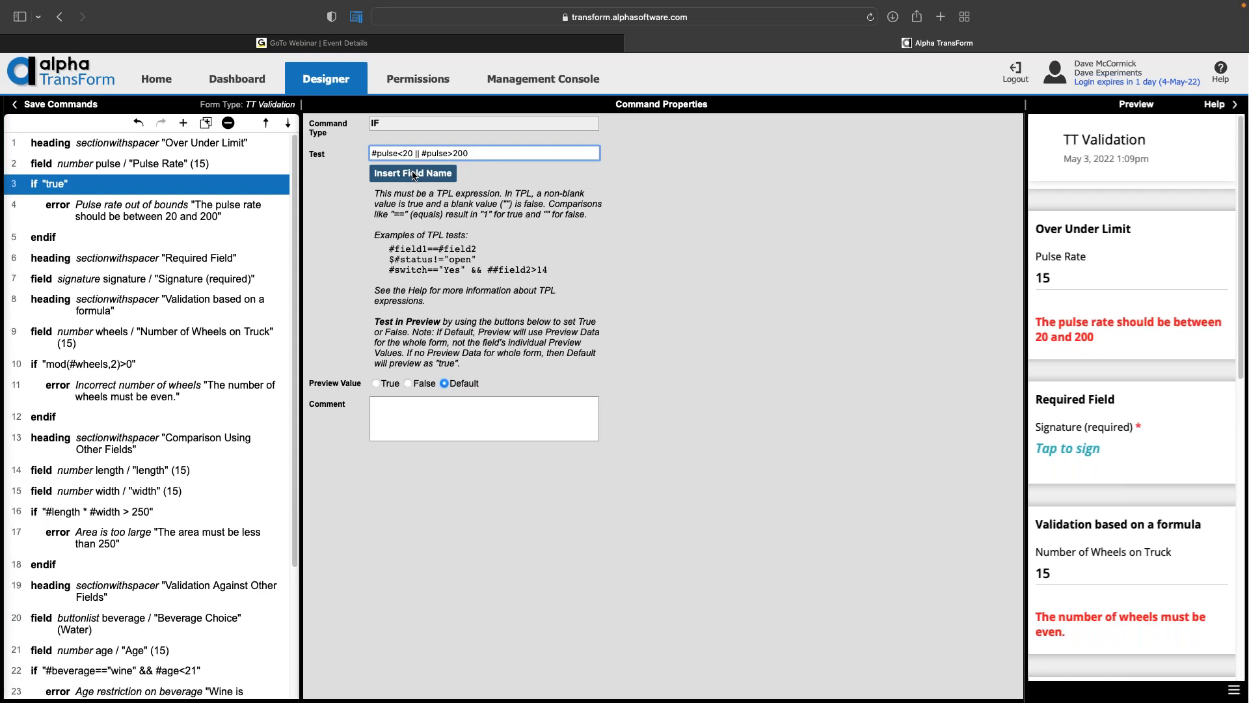
pyautogui.click(138, 214)
pyautogui.click(163, 217)
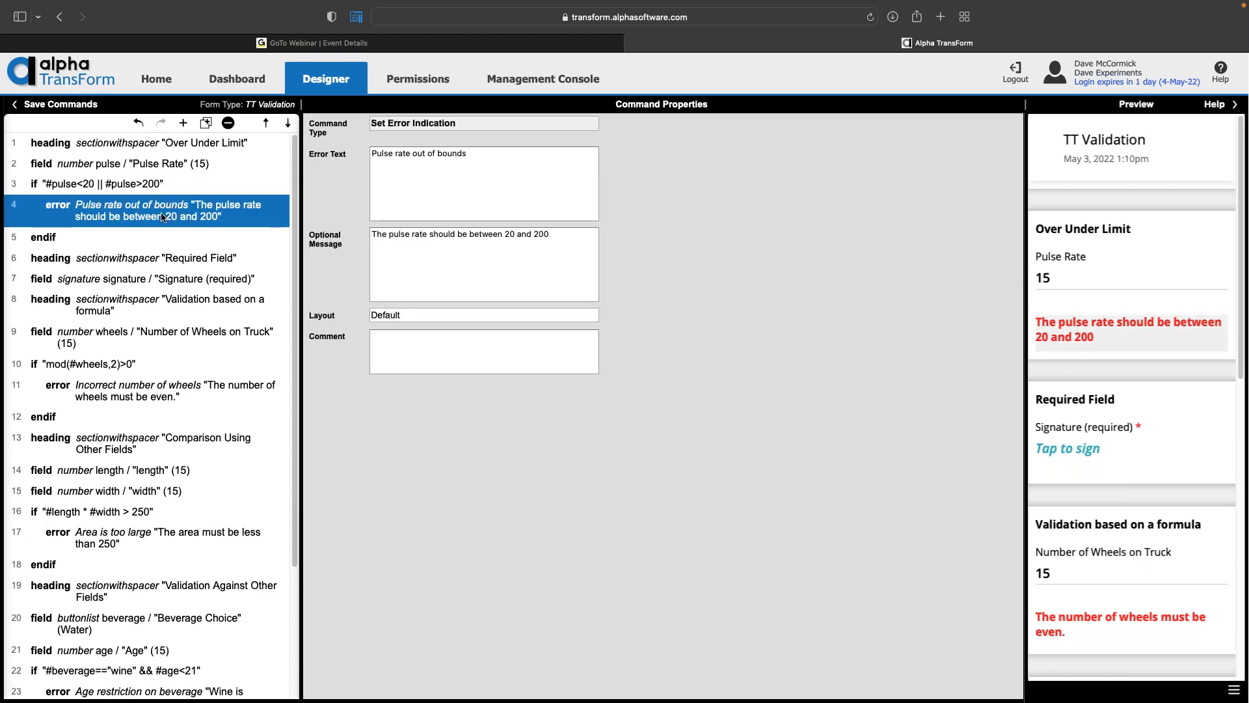
pyautogui.click(164, 184)
pyautogui.click(165, 206)
# Step: Switch the signature field's Required Field setting to No and back to Yes
pyautogui.click(151, 279)
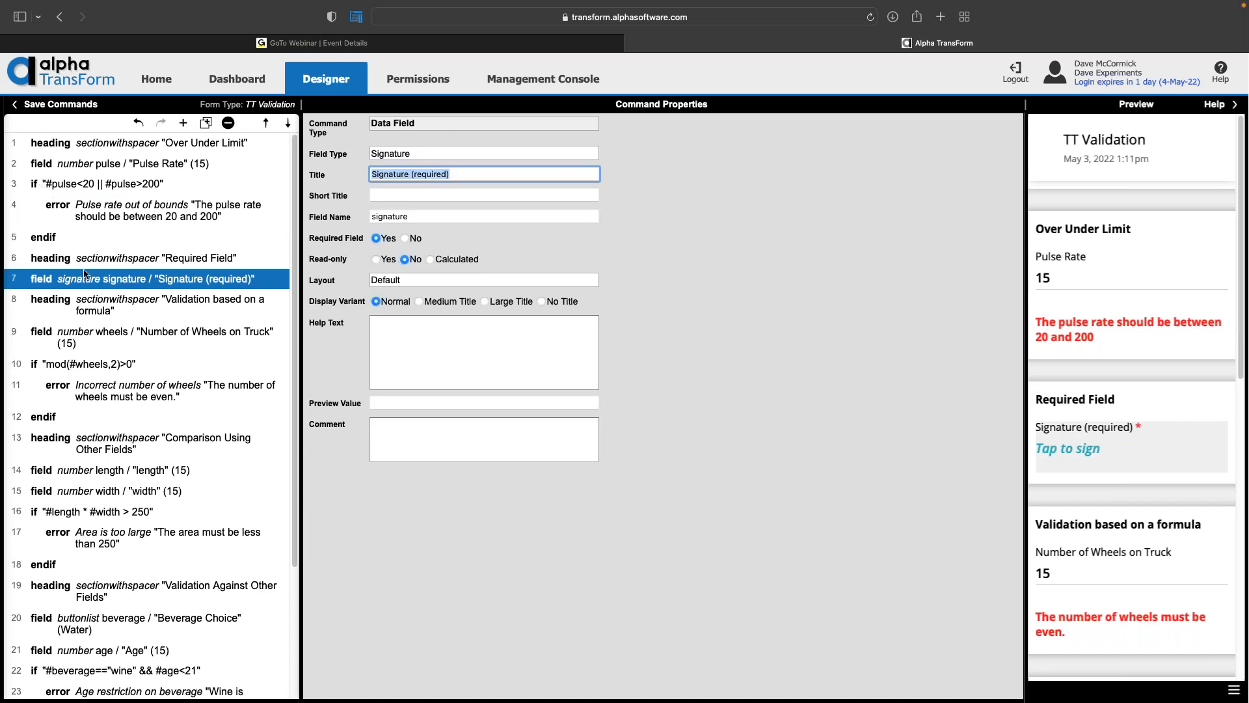
pyautogui.click(406, 239)
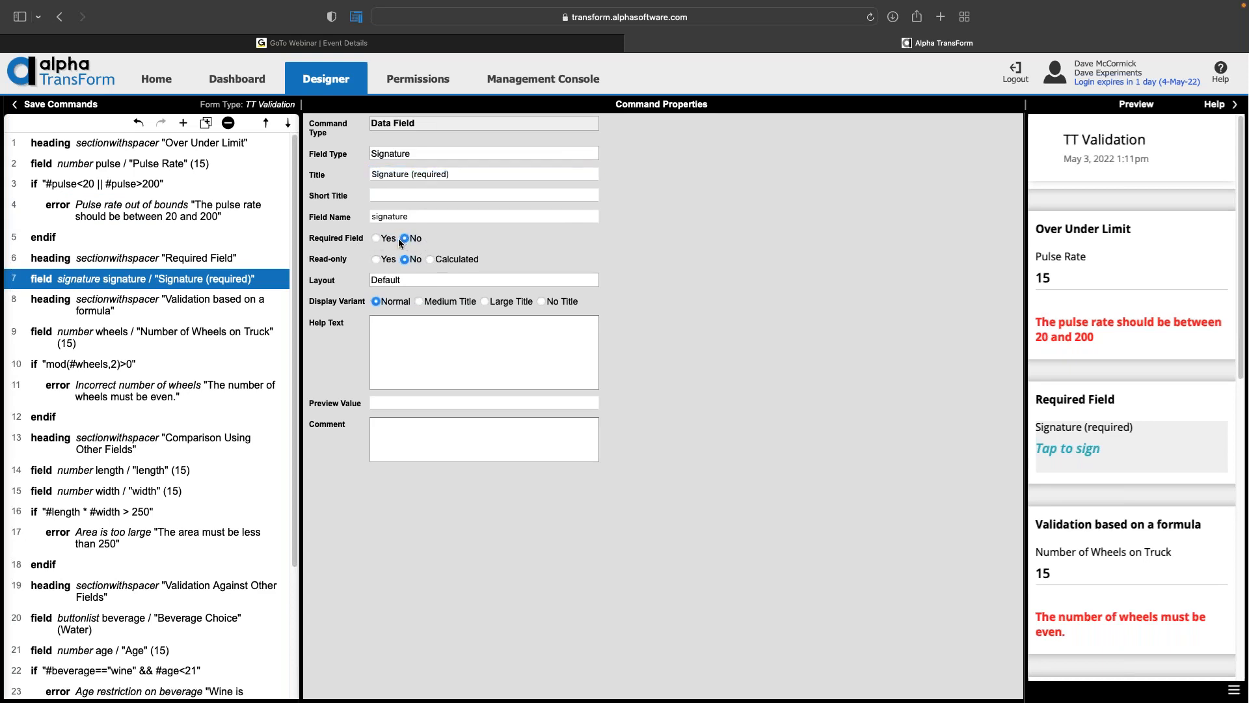
pyautogui.click(377, 239)
# Step: Examine the mod function in the test of the IF command that validates the Number of Wheels on Truck field
pyautogui.scroll(-3, 215, 274)
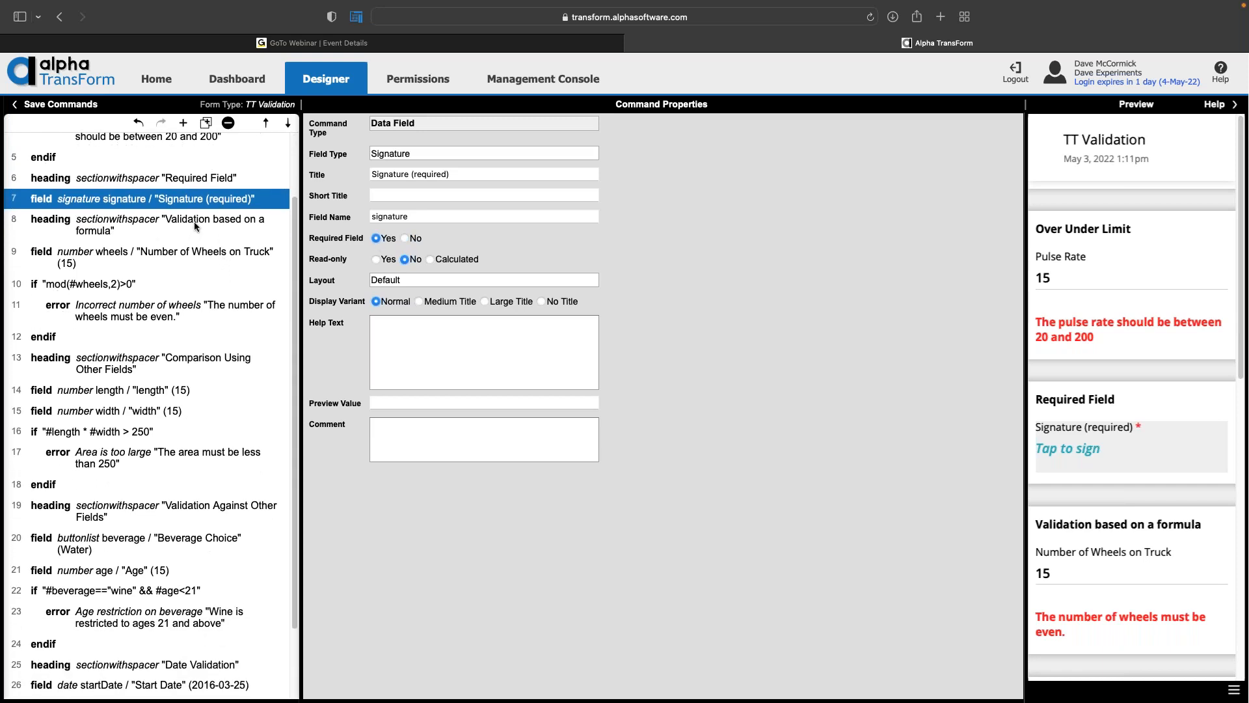
pyautogui.scroll(-1, 194, 224)
pyautogui.scroll(-1, 194, 223)
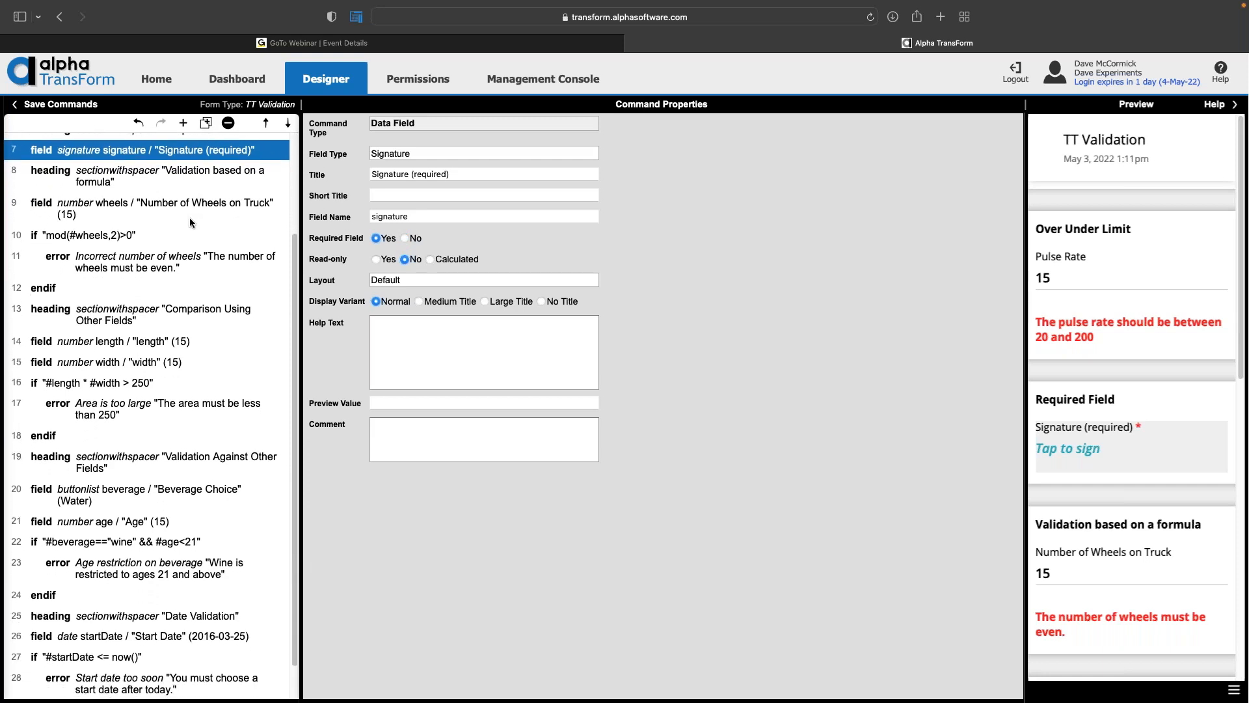
pyautogui.click(115, 237)
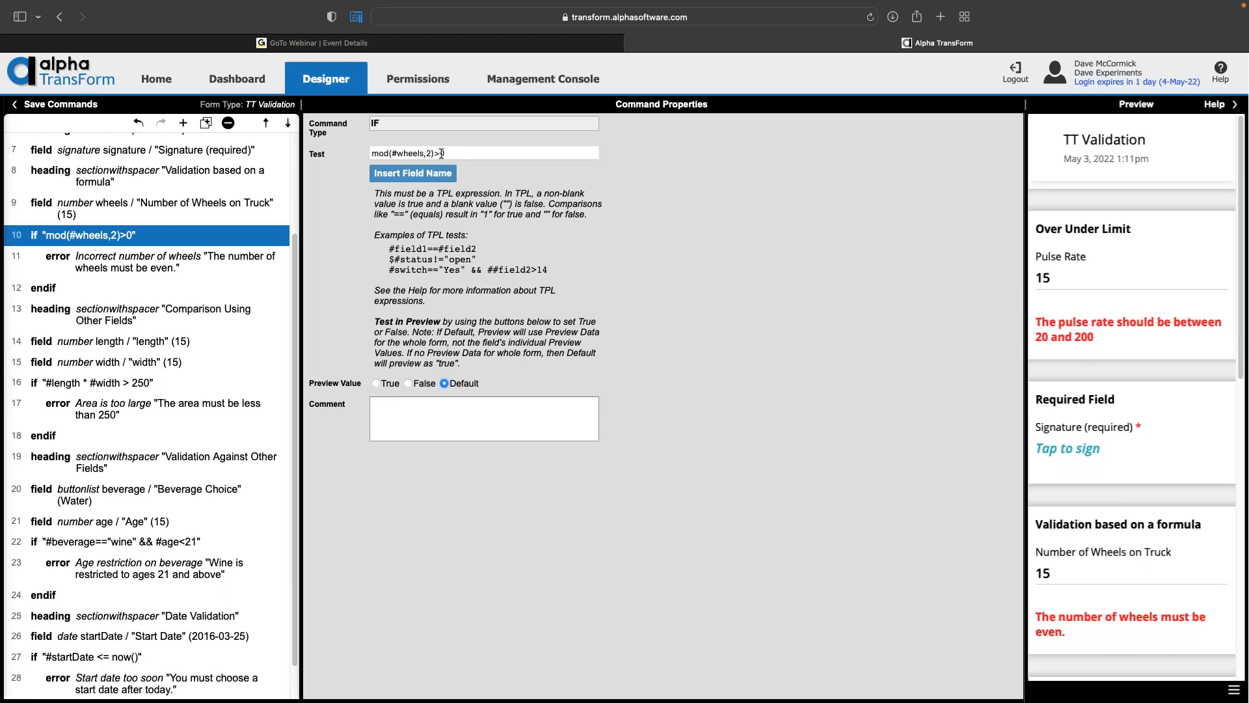
pyautogui.click(381, 153)
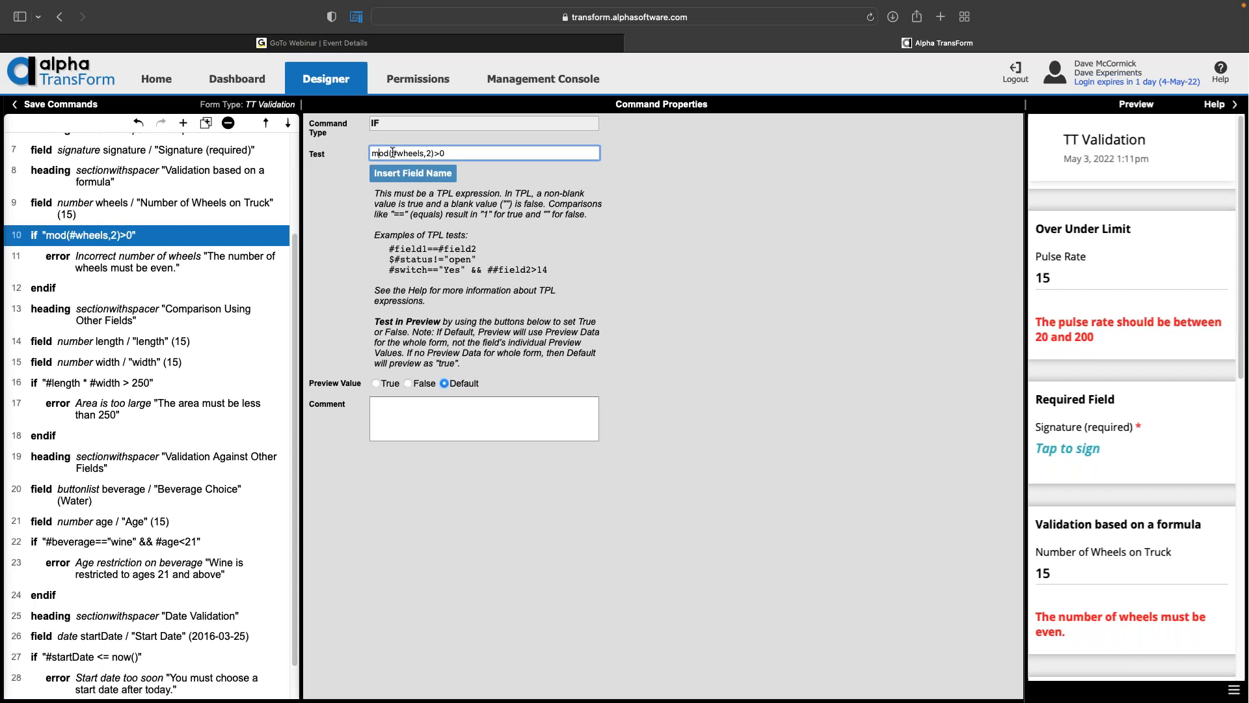
pyautogui.moveTo(389, 153); pyautogui.dragTo(370, 153)
pyautogui.click(343, 223)
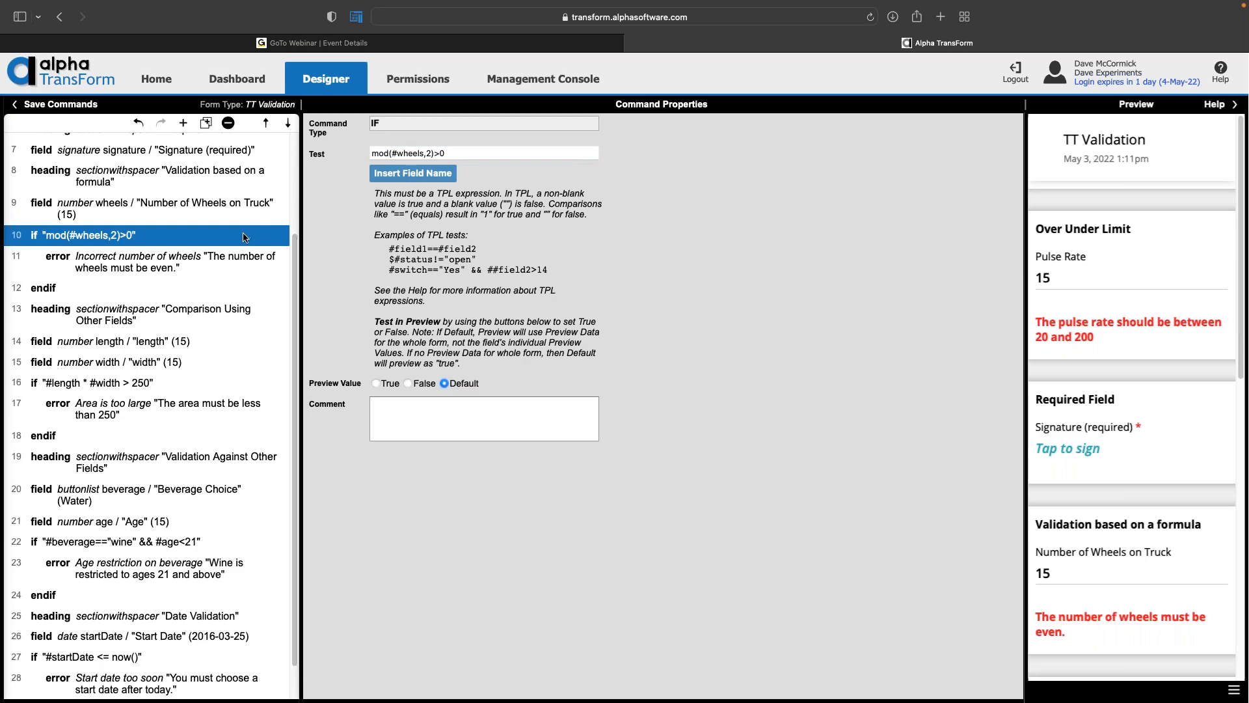
# Step: Save the edited command list and save the changes to the TT Validation form type
pyautogui.click(81, 106)
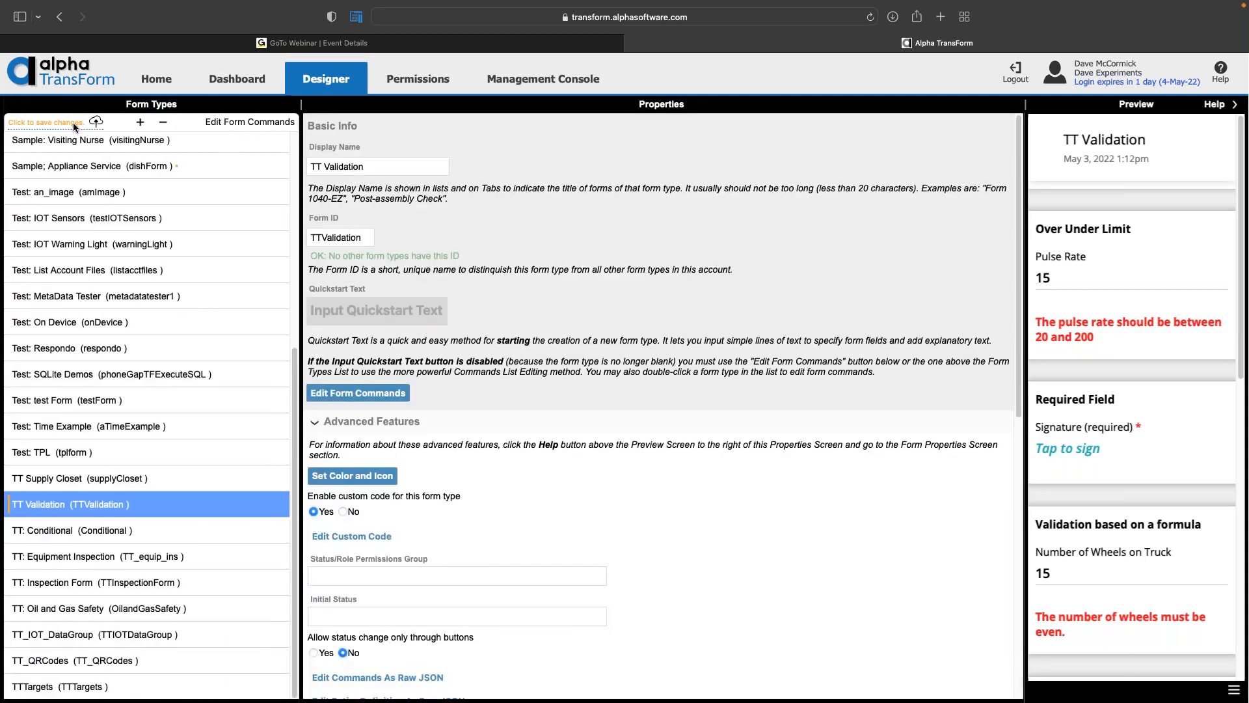
pyautogui.click(73, 123)
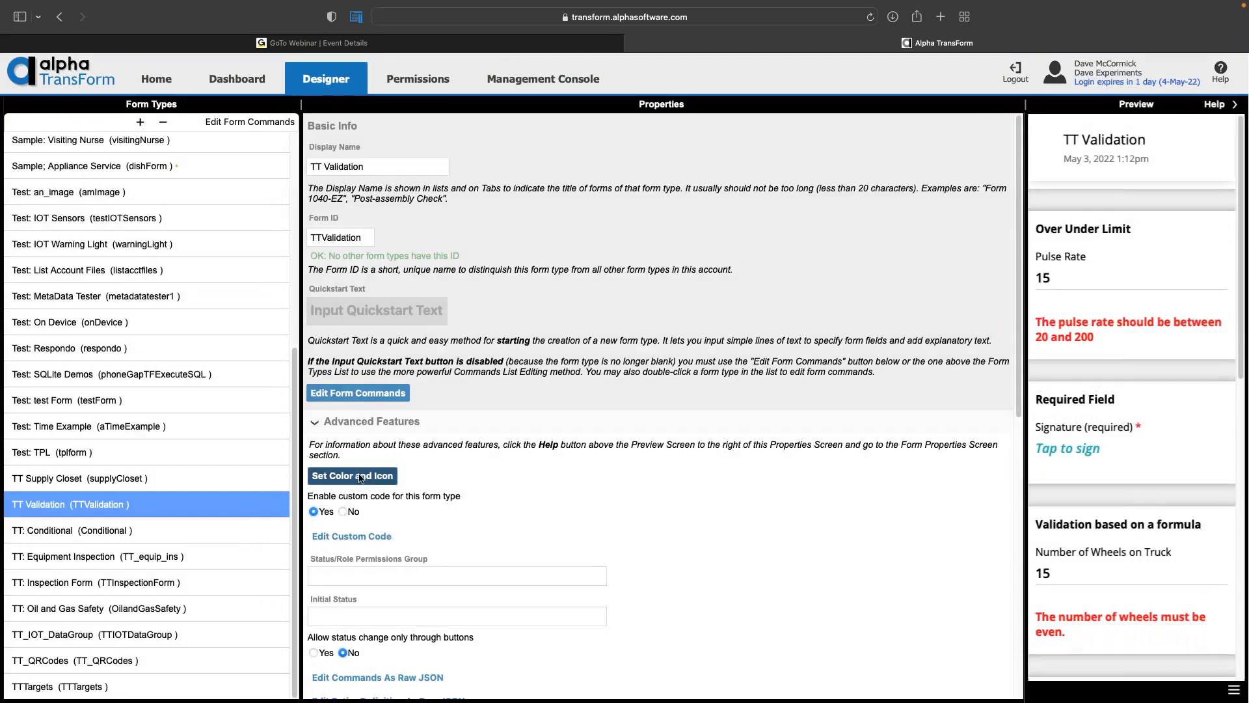
# Step: Open the custom code editor from TT Validation's Advanced Features and look through the list of built-in functions
pyautogui.click(316, 420)
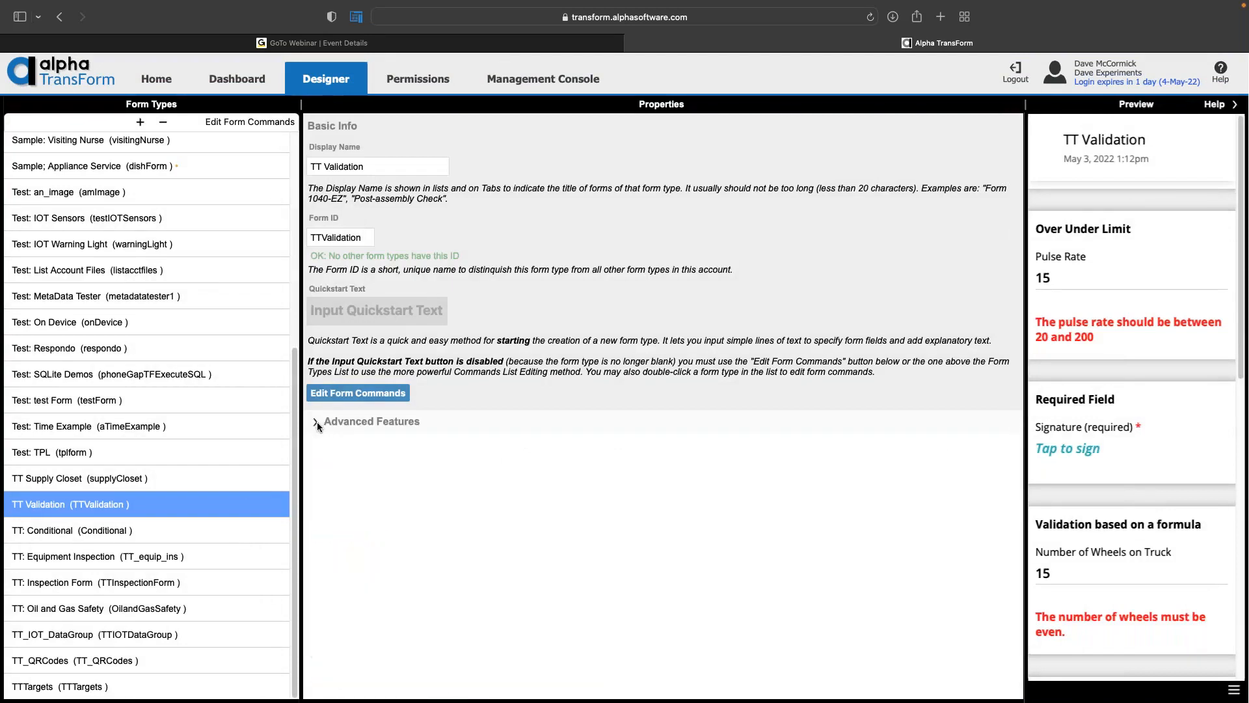
pyautogui.click(316, 422)
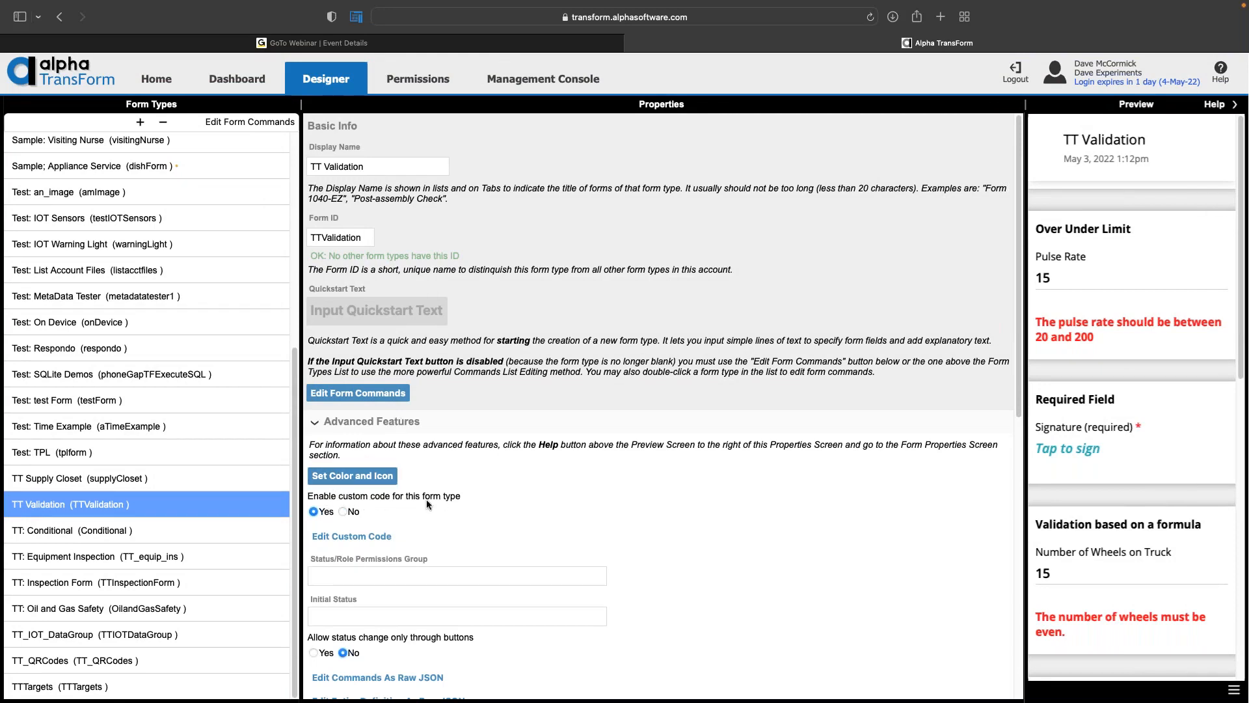
pyautogui.click(346, 538)
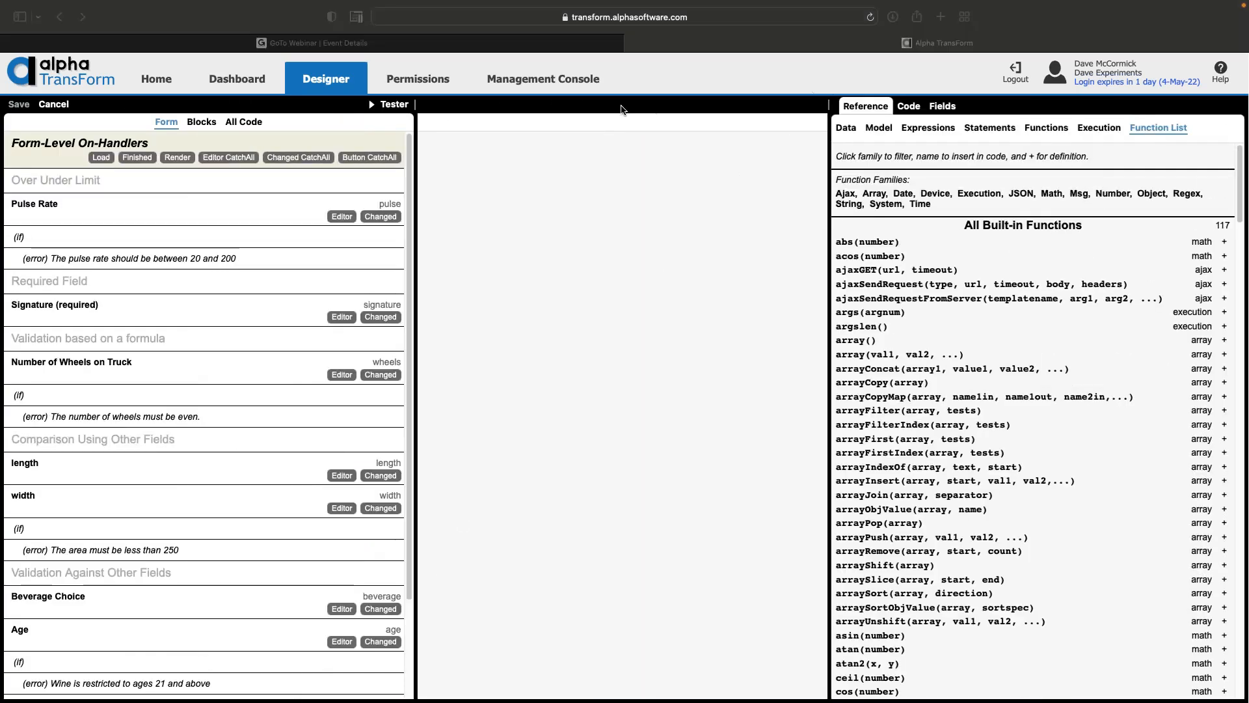
pyautogui.scroll(-15, 923, 281)
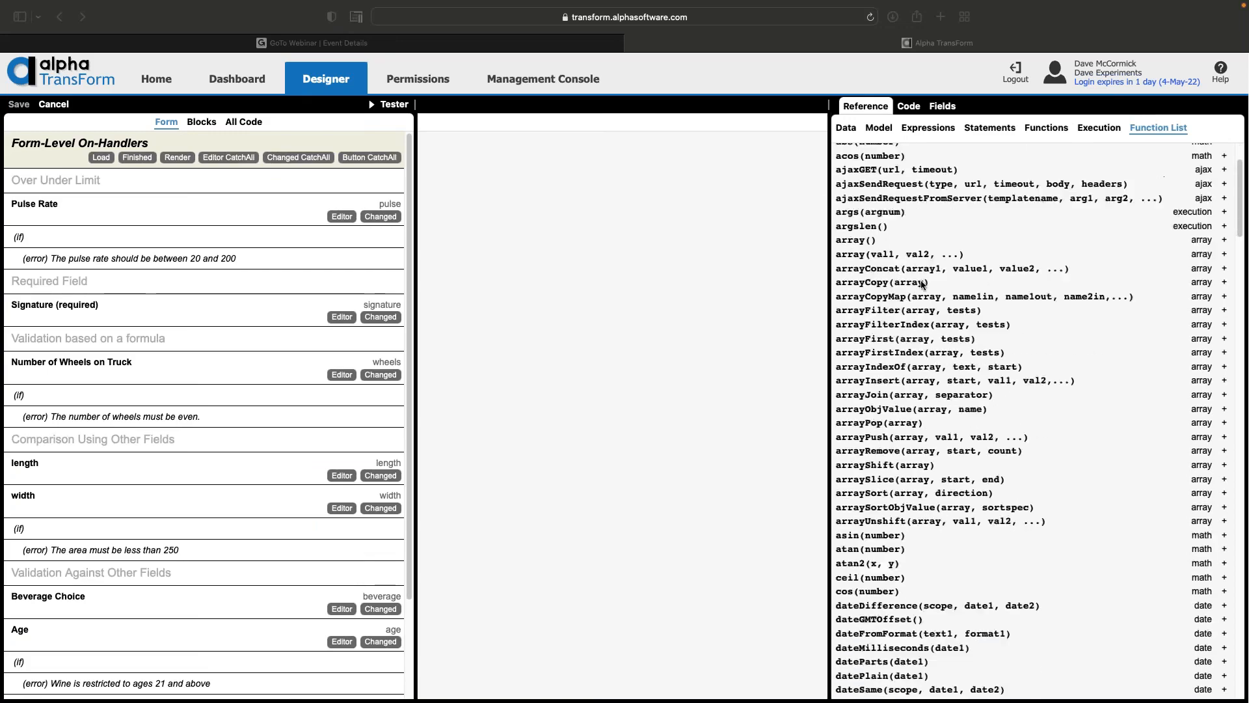
pyautogui.scroll(-15, 923, 281)
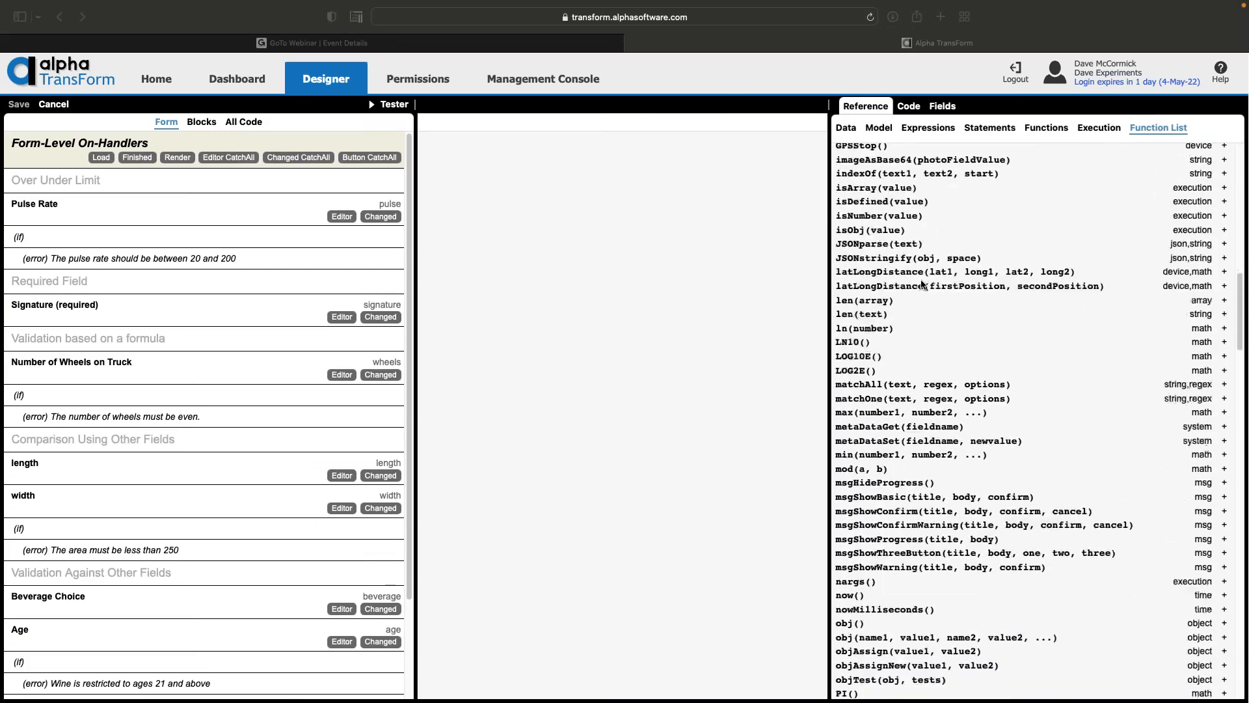
pyautogui.scroll(-6, 922, 284)
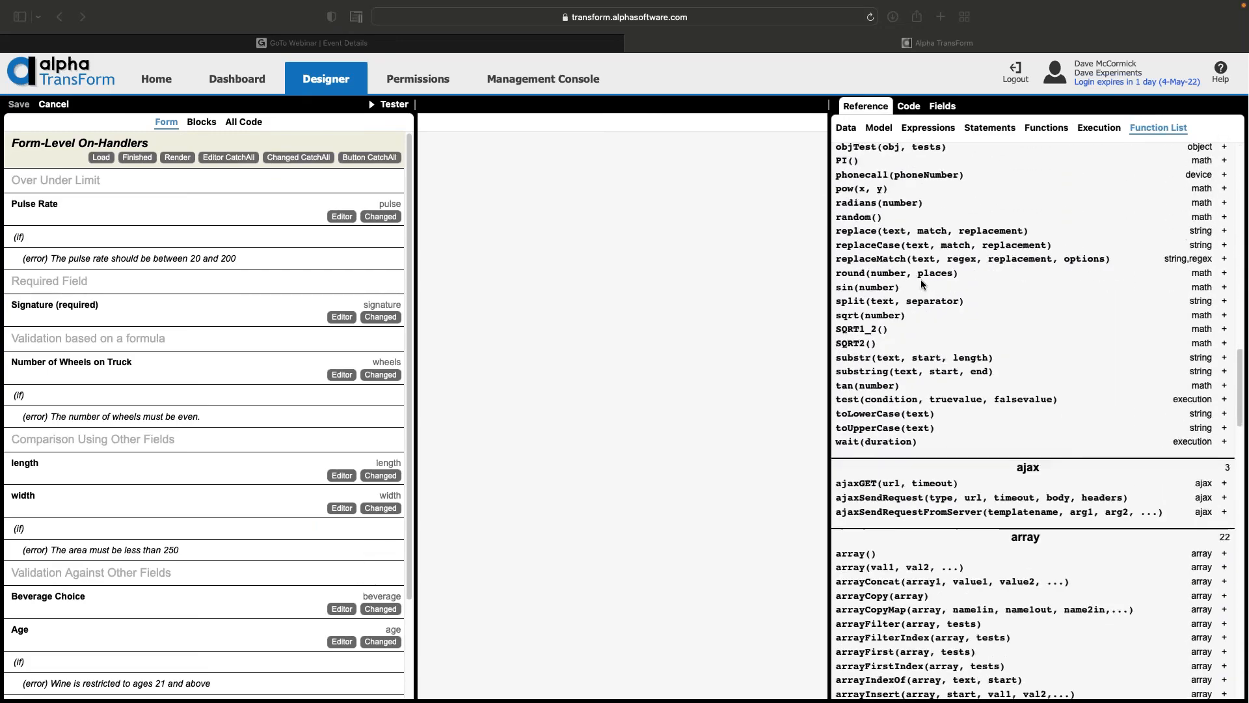
pyautogui.scroll(9, 921, 283)
pyautogui.scroll(8, 922, 284)
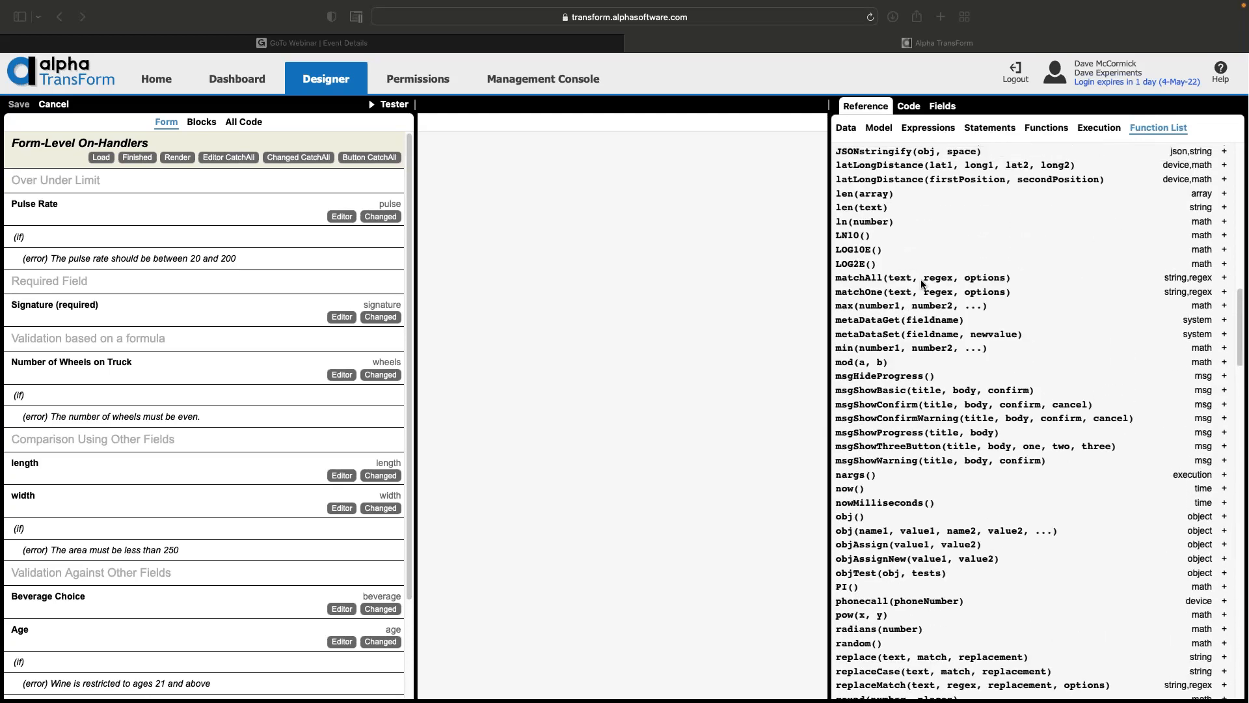
pyautogui.scroll(5, 943, 299)
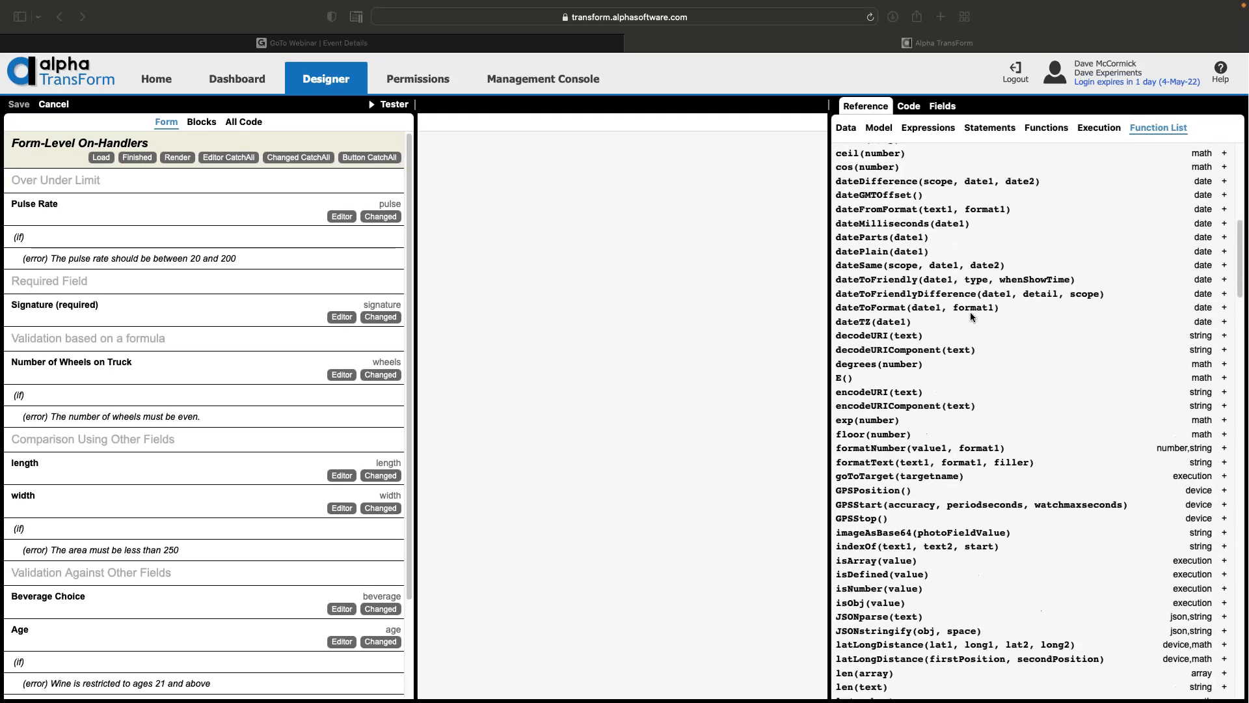
# Step: Open the Alpha TransForm documentation at documentation.alphasoftware.com in a new browser tab
pyautogui.click(943, 16)
pyautogui.click(943, 17)
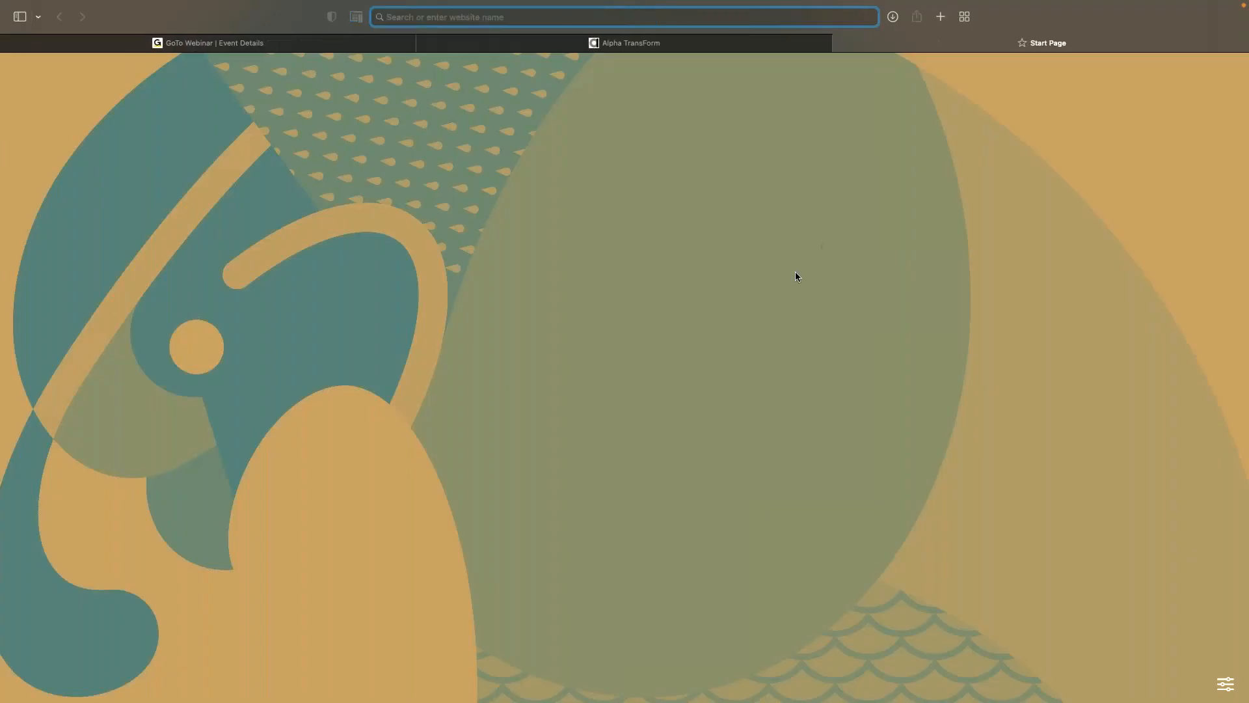
pyautogui.write('documentation.alphasoftware.com')
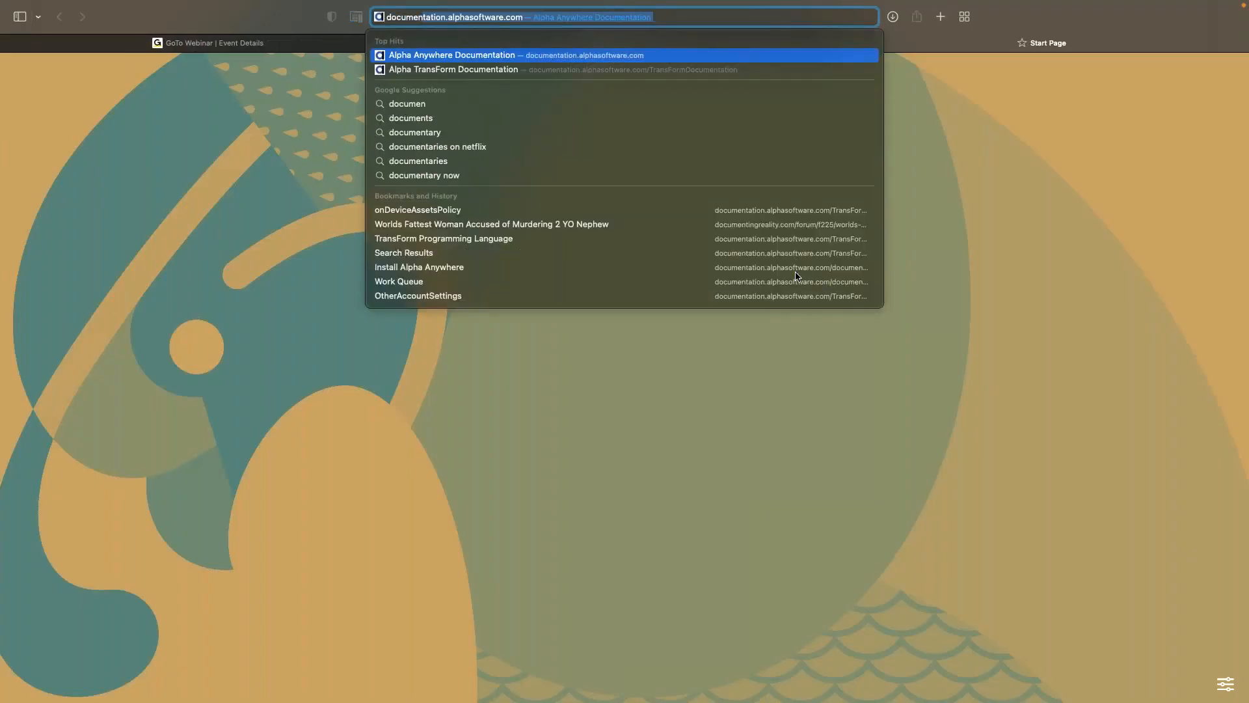
pyautogui.press('Return')
pyautogui.click(478, 199)
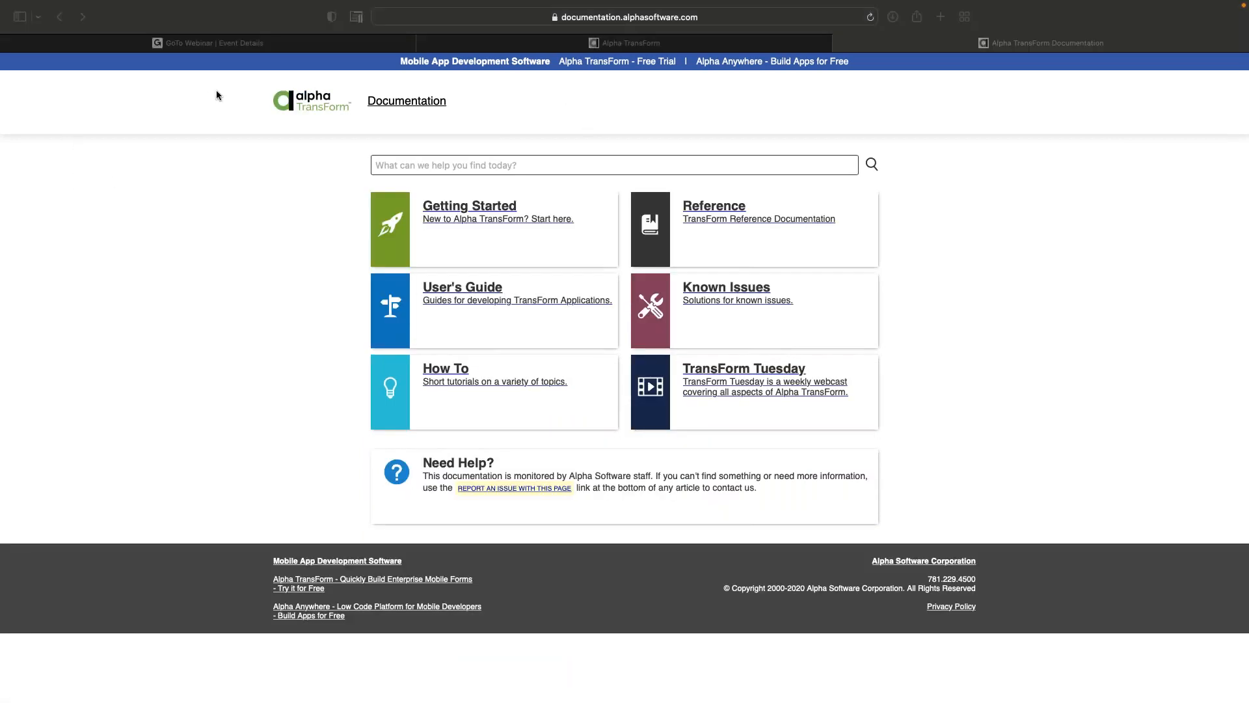
# Step: Search the TransForm documentation for "mod("
pyautogui.click(399, 171)
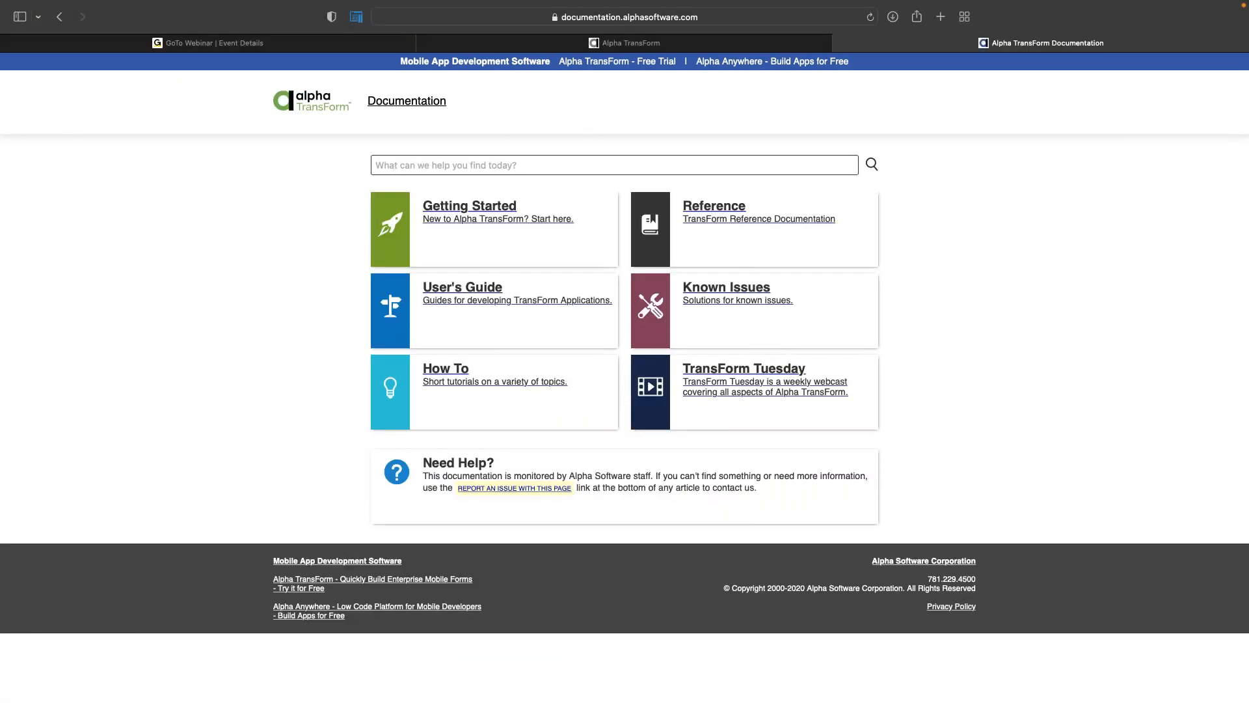
pyautogui.write('mod(')
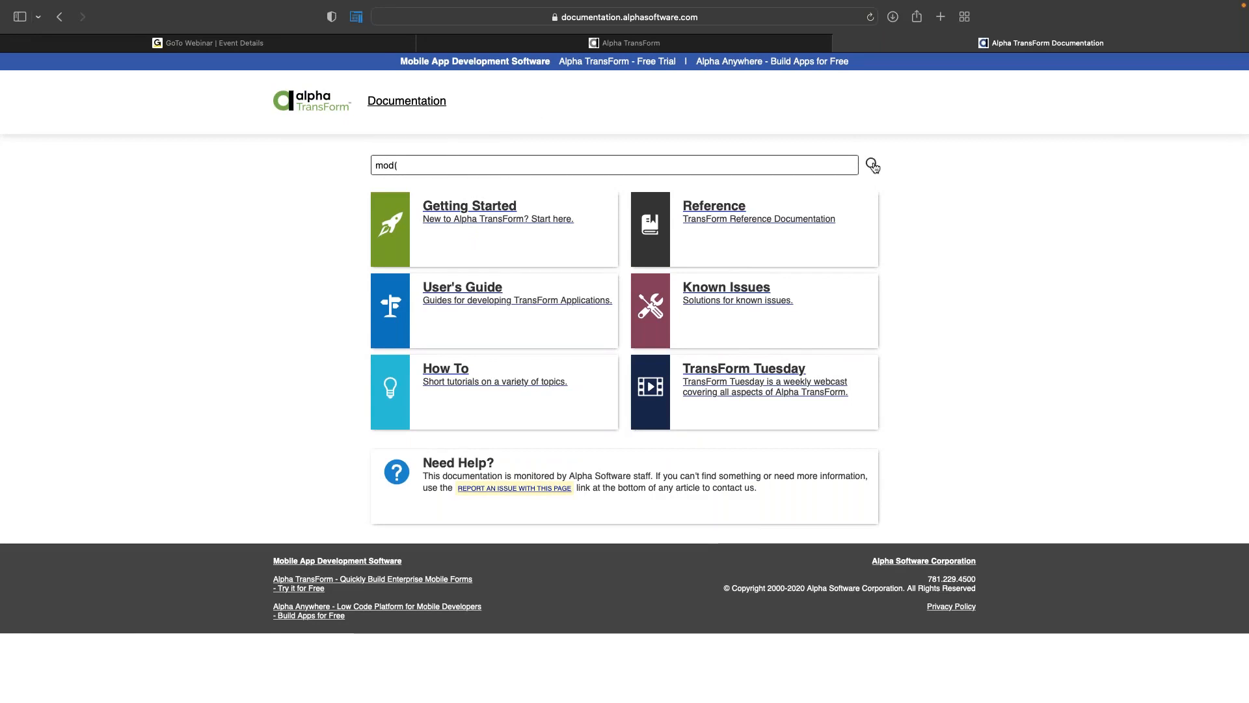
pyautogui.click(872, 165)
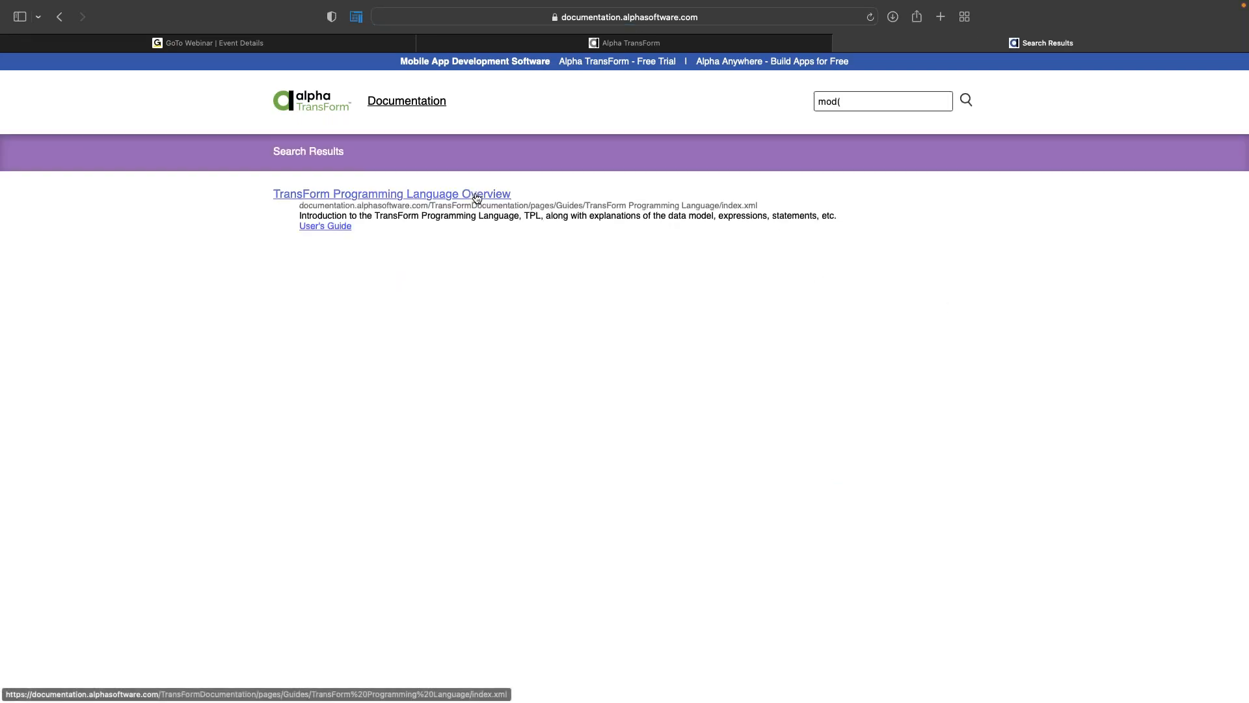
# Step: Open the TransForm Programming Language Overview from the search results and find "mod(" on the page
pyautogui.scroll(-15, 734, 380)
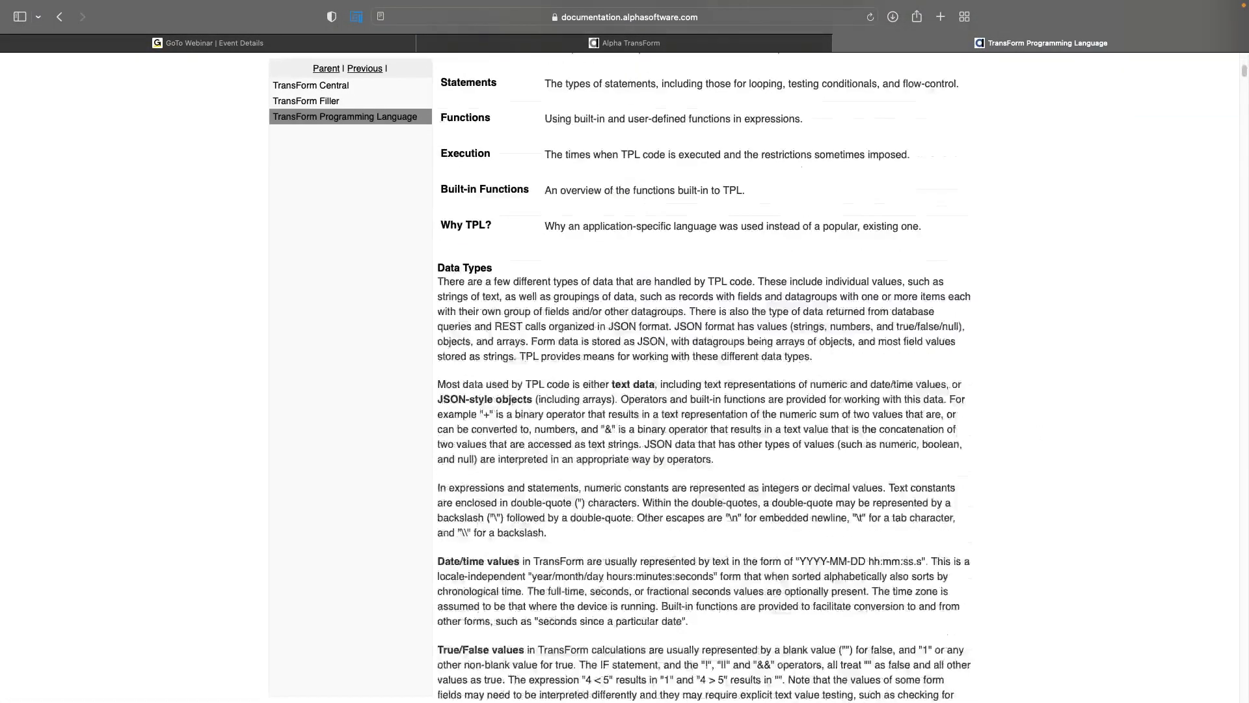
pyautogui.scroll(-15, 703, 380)
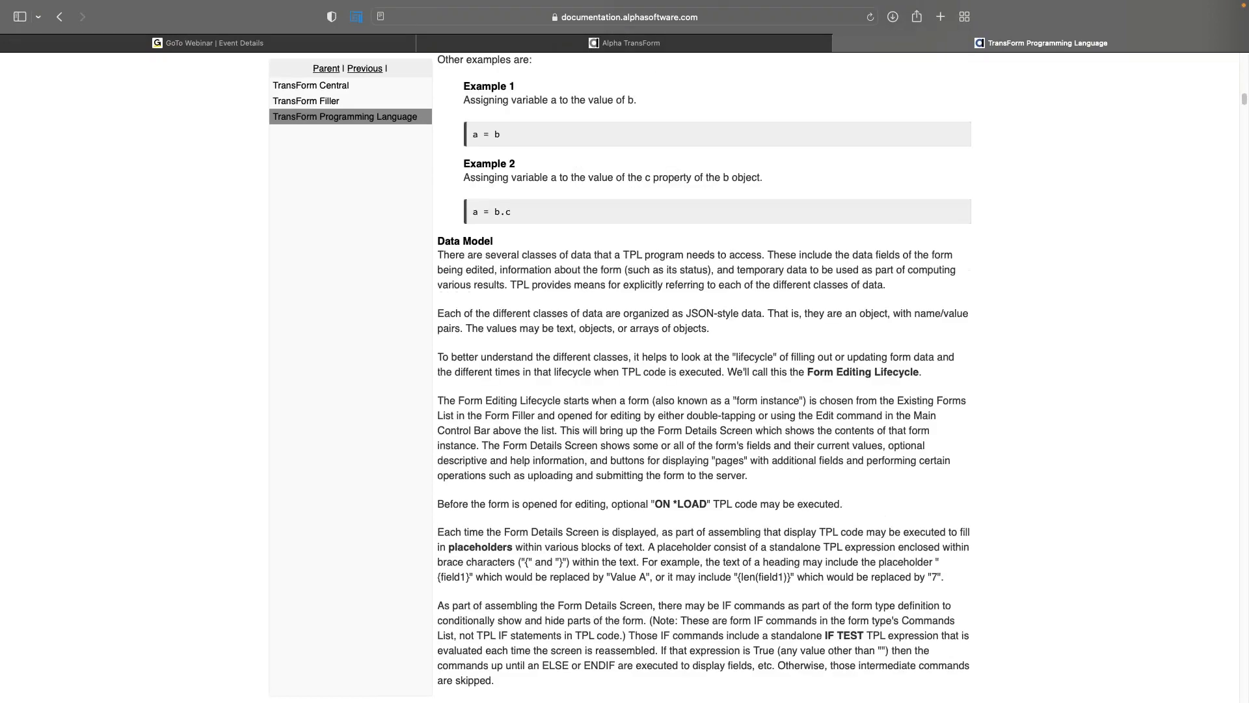
pyautogui.scroll(-20, 702, 380)
pyautogui.scroll(8, 702, 380)
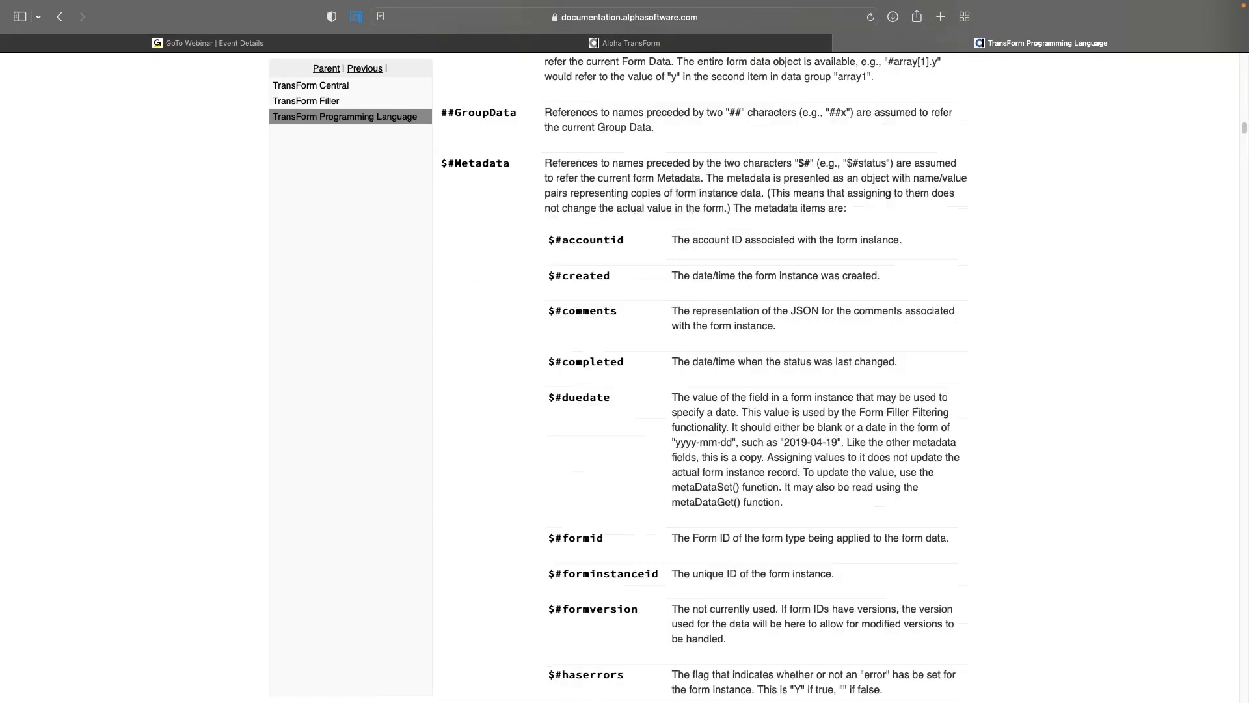
pyautogui.press('super+f')
pyautogui.write('m')
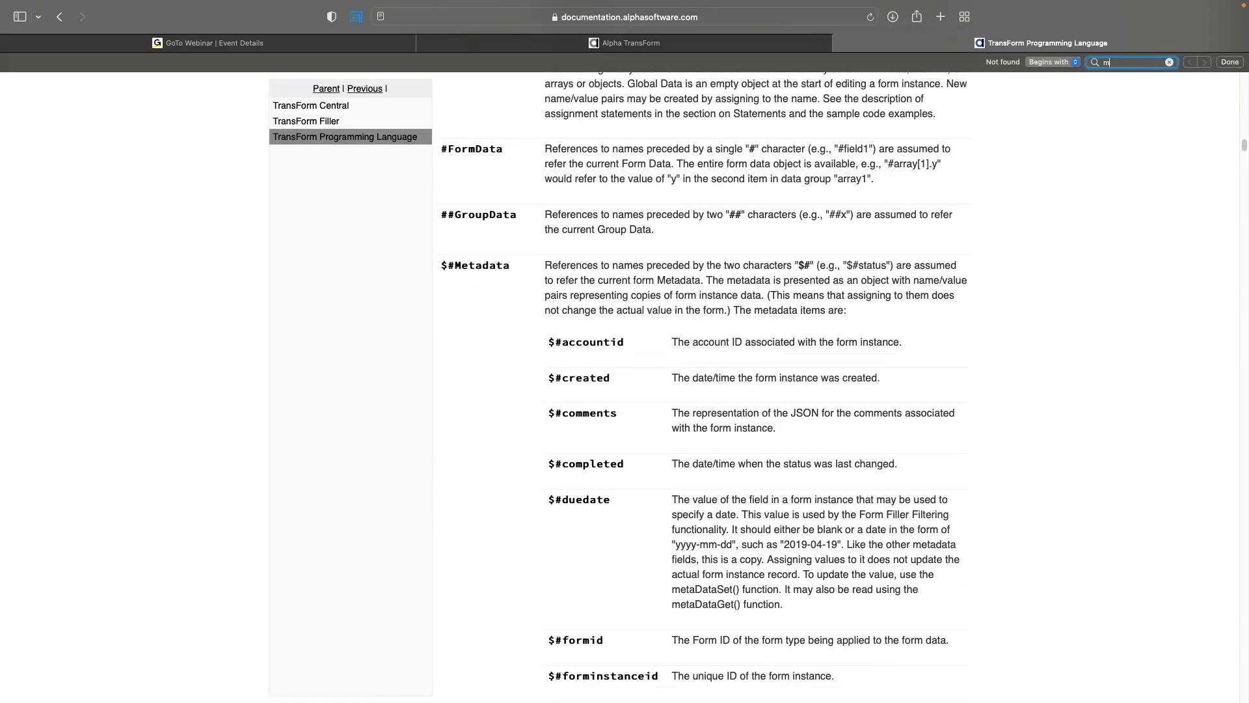
pyautogui.write('od(')
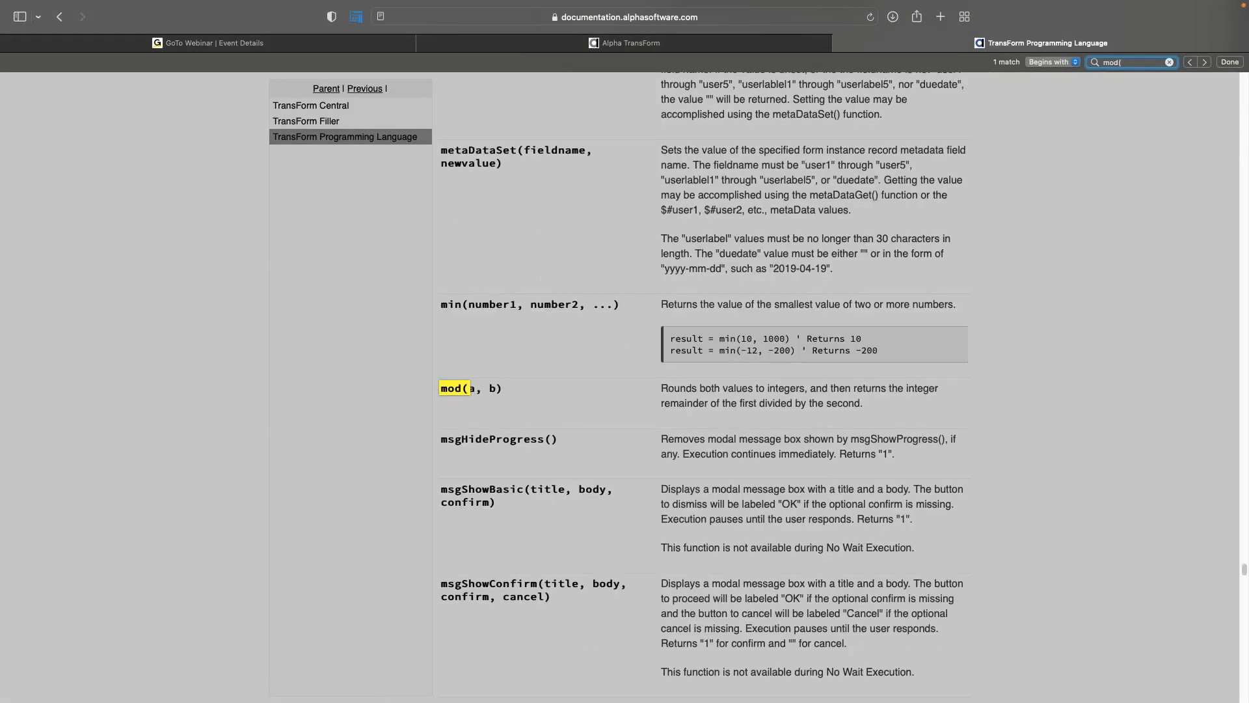
# Step: Examine the mod(a, b) entry and its description in the built-in functions reference
pyautogui.click(841, 417)
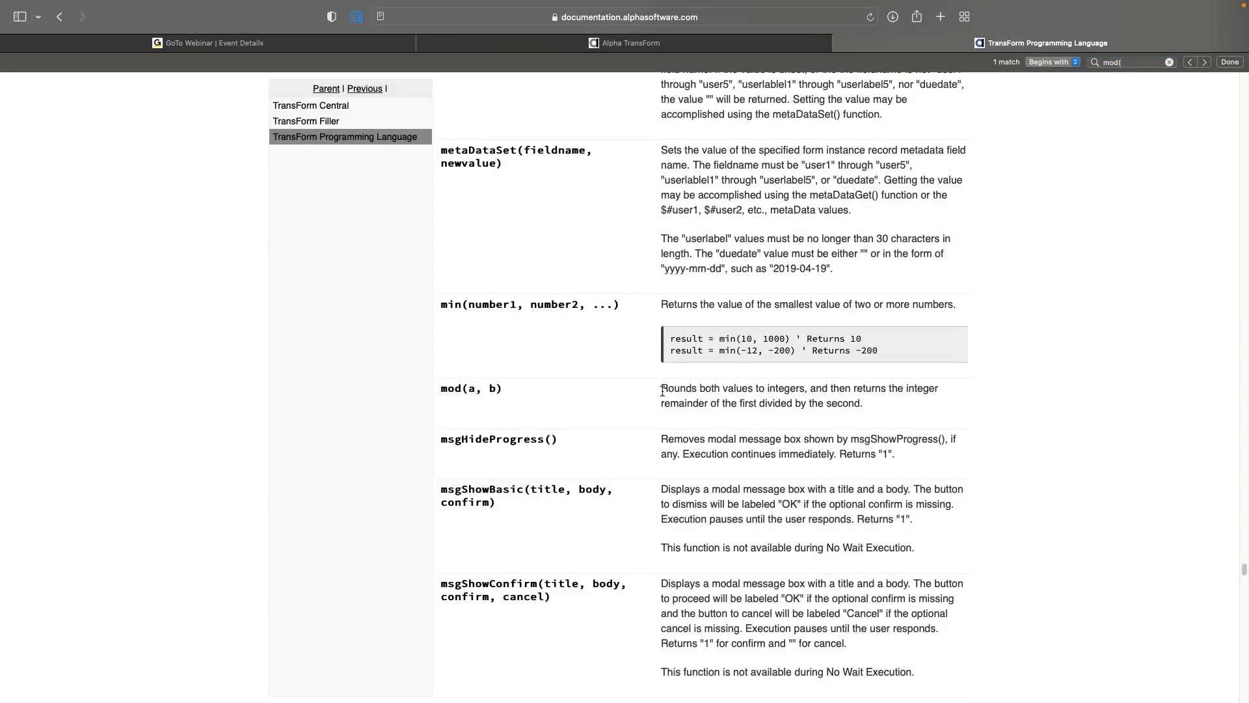
pyautogui.moveTo(446, 389); pyautogui.dragTo(679, 395)
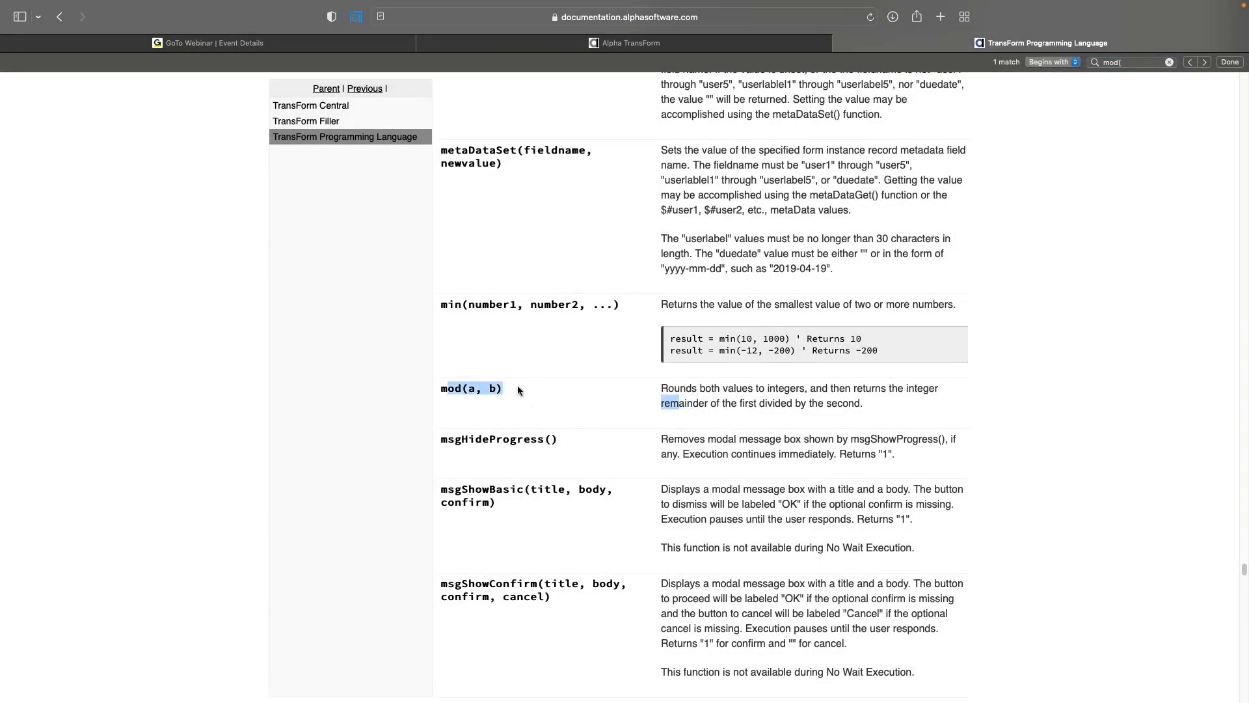
pyautogui.hotkey('ctrl', 'Left')
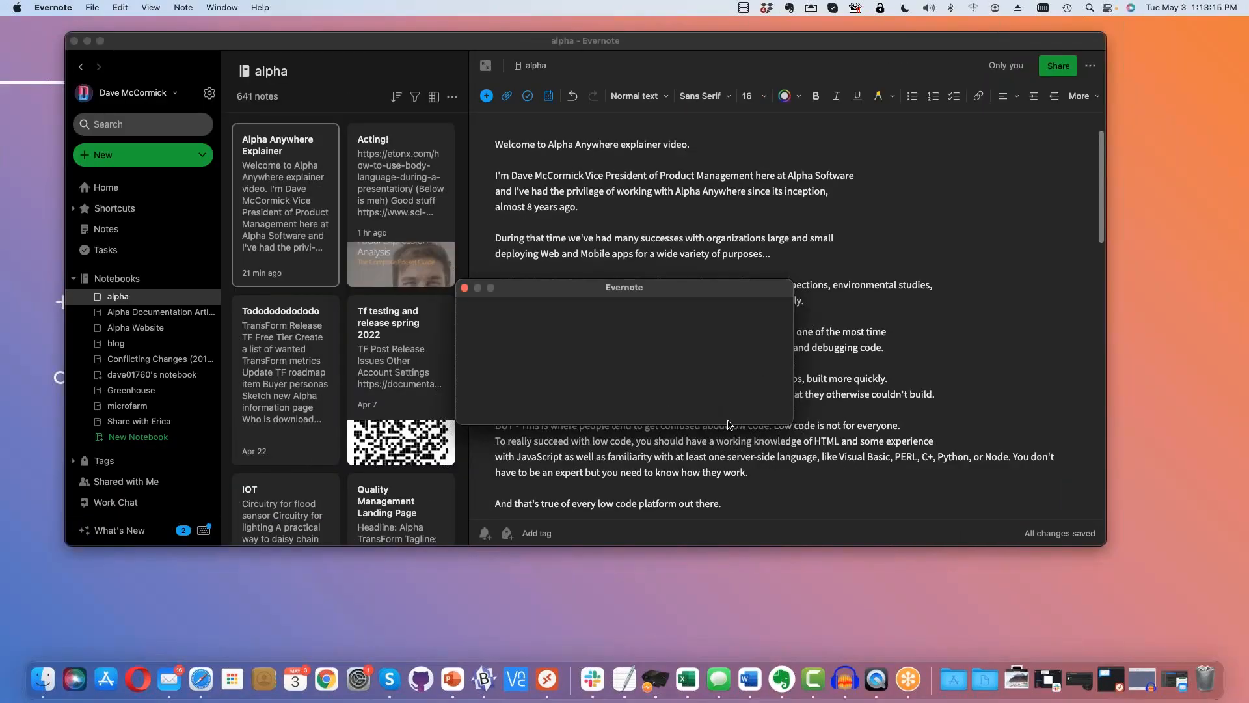
pyautogui.hotkey('ctrl', 'Right')
pyautogui.click(745, 432)
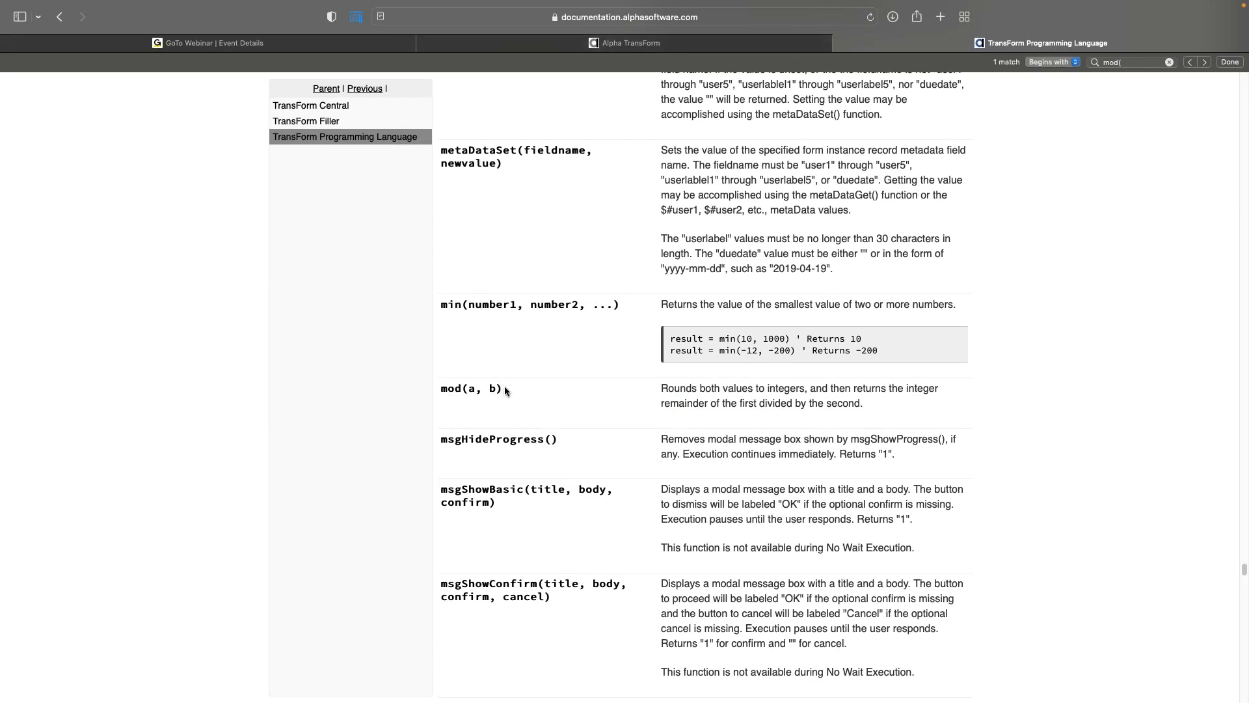
pyautogui.moveTo(504, 388)
pyautogui.mouseDown()
pyautogui.moveTo(357, 388)
pyautogui.moveTo(512, 389)
pyautogui.mouseUp()
# Step: Return to the Alpha TransForm designer, open the code tester and execute mod(3,2) as a single line
pyautogui.click(653, 46)
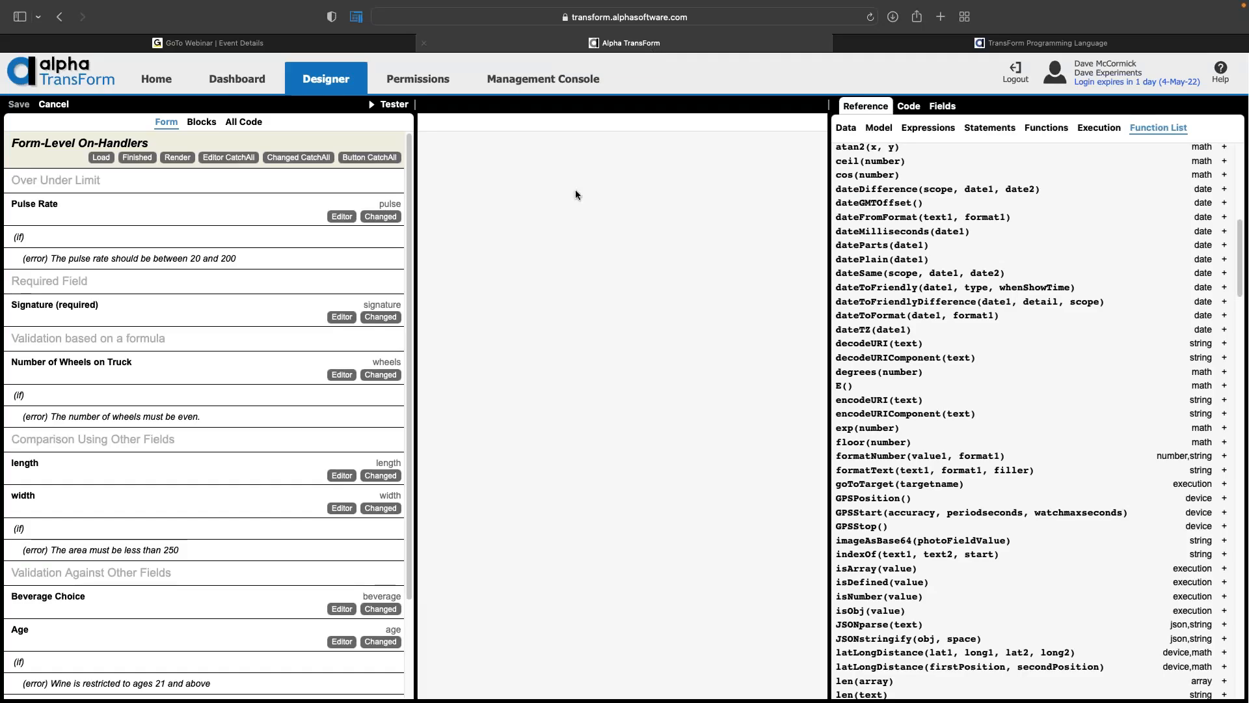
pyautogui.click(395, 107)
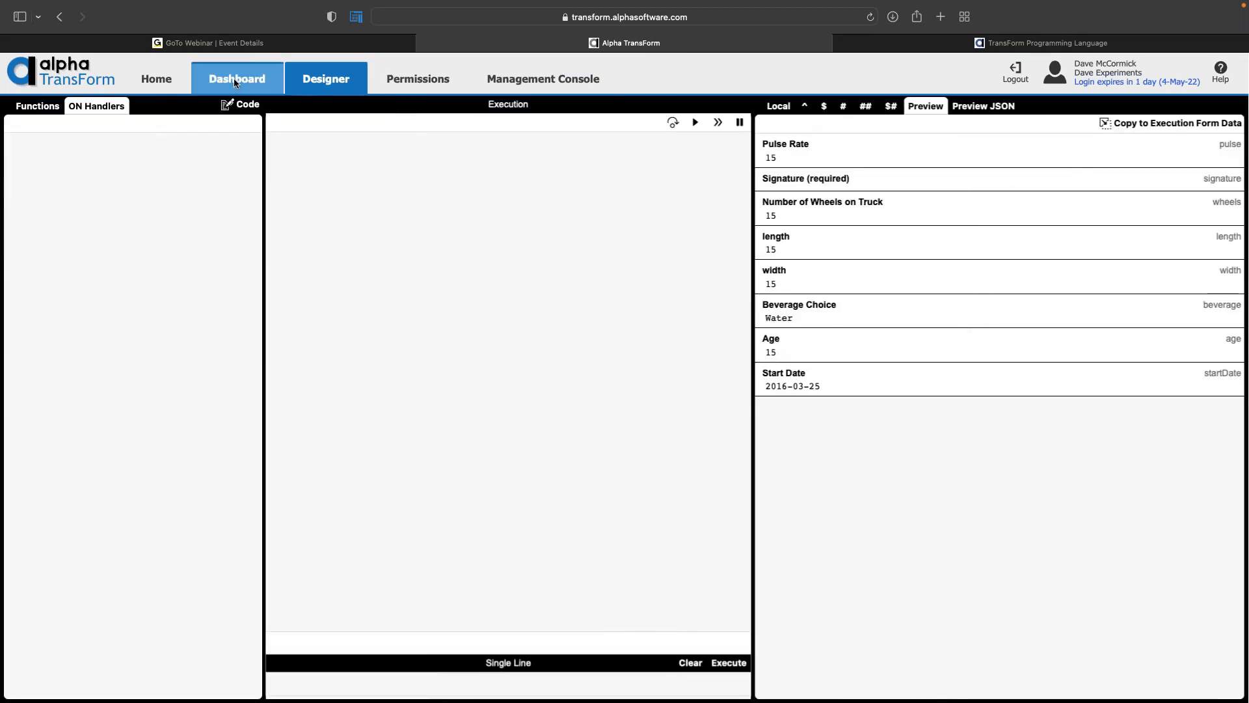
pyautogui.click(237, 80)
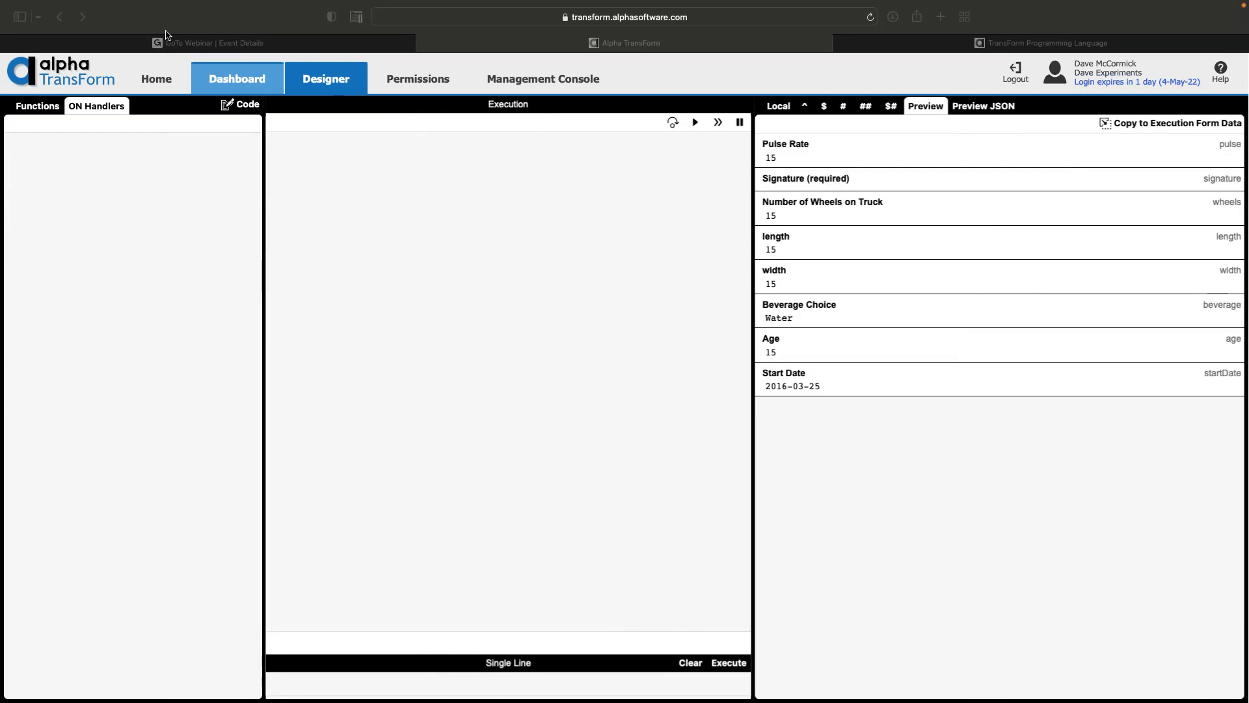
pyautogui.click(309, 686)
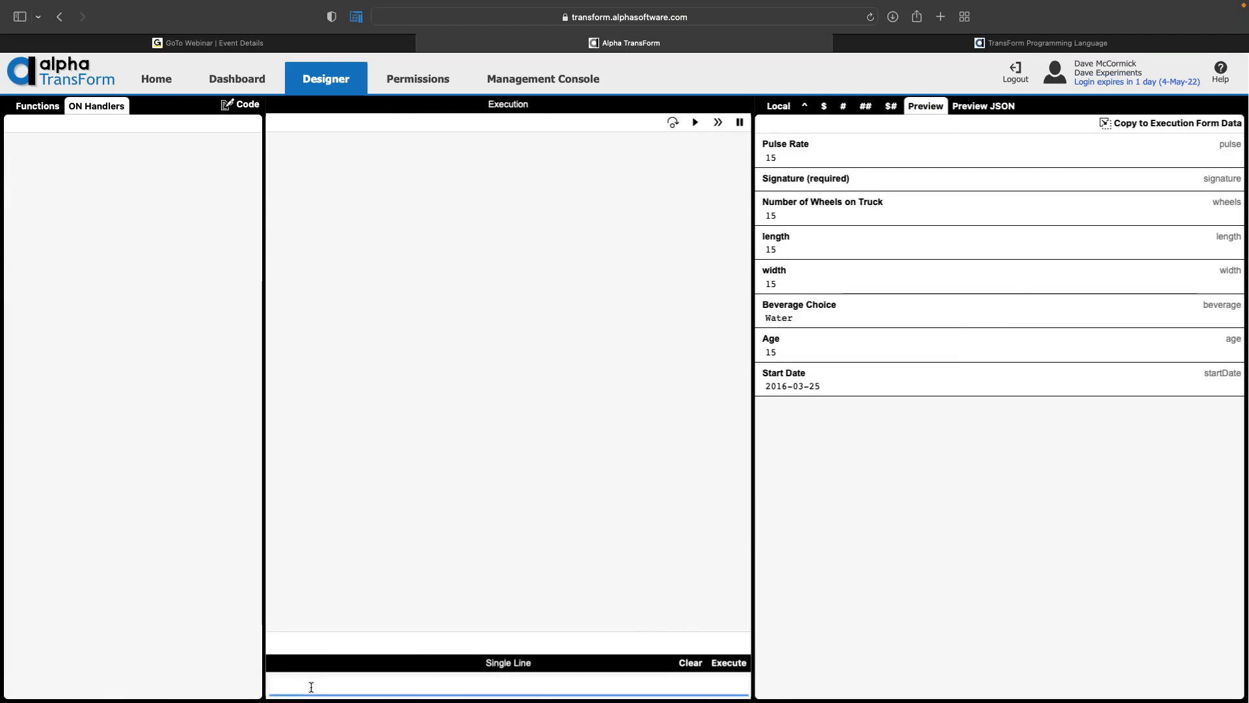
pyautogui.write('mod(')
pyautogui.write('3,2')
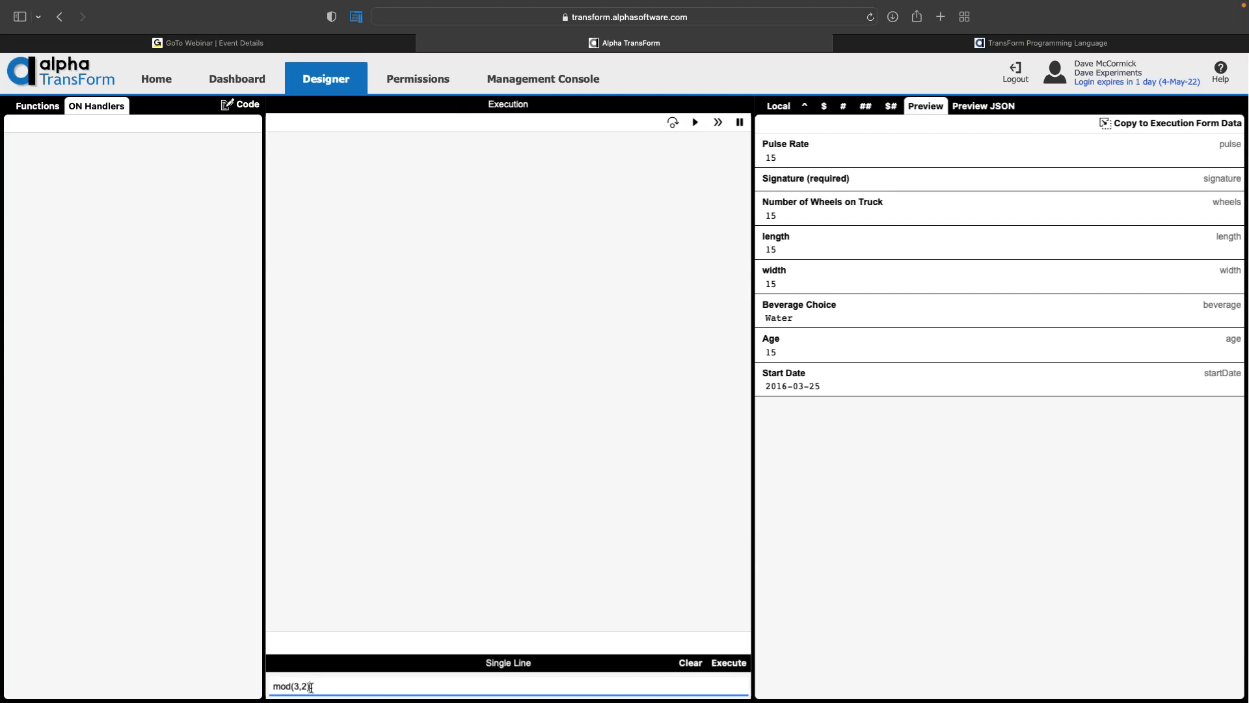
pyautogui.click(715, 664)
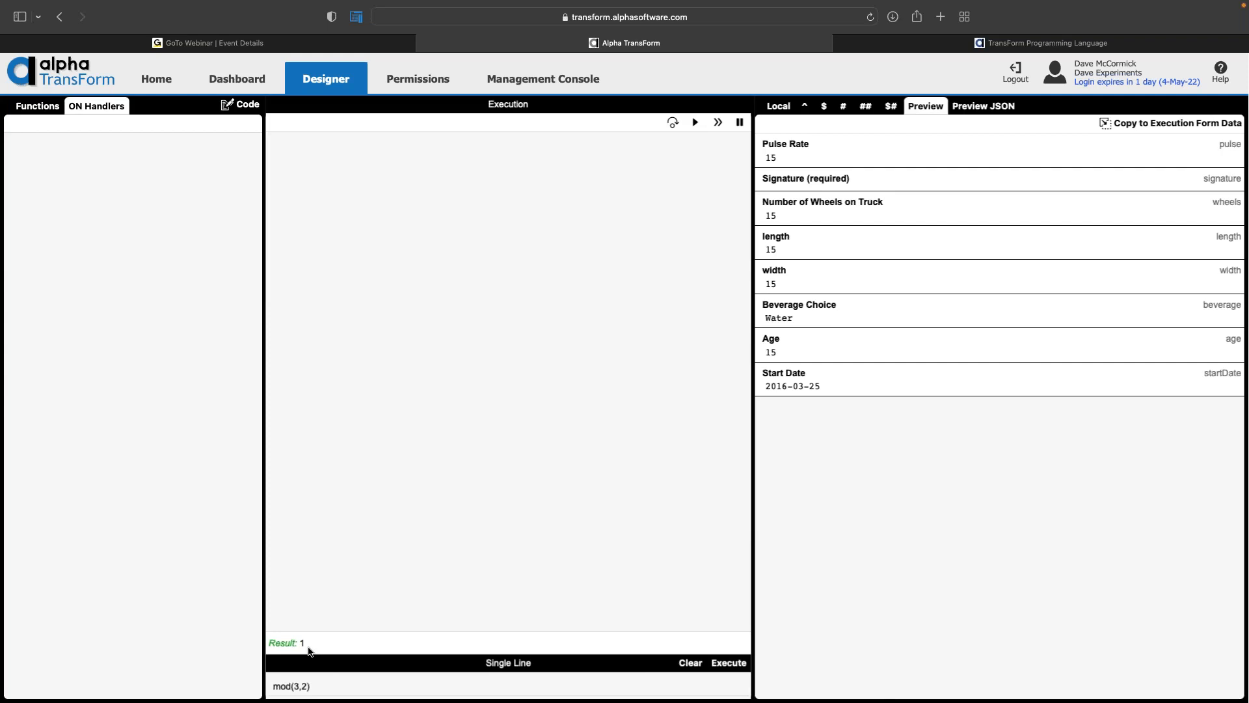
# Step: Change the first argument of the single-line mod expression to 18 and execute mod(18,2)
pyautogui.click(297, 684)
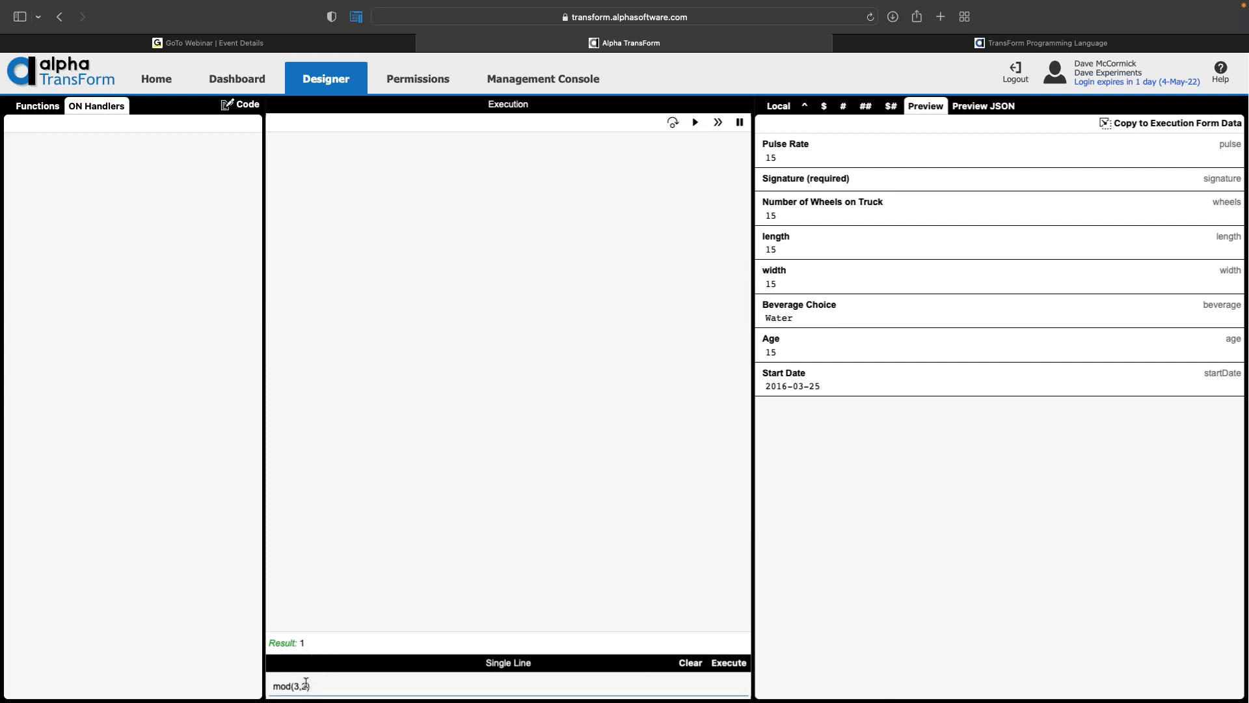
pyautogui.click(326, 685)
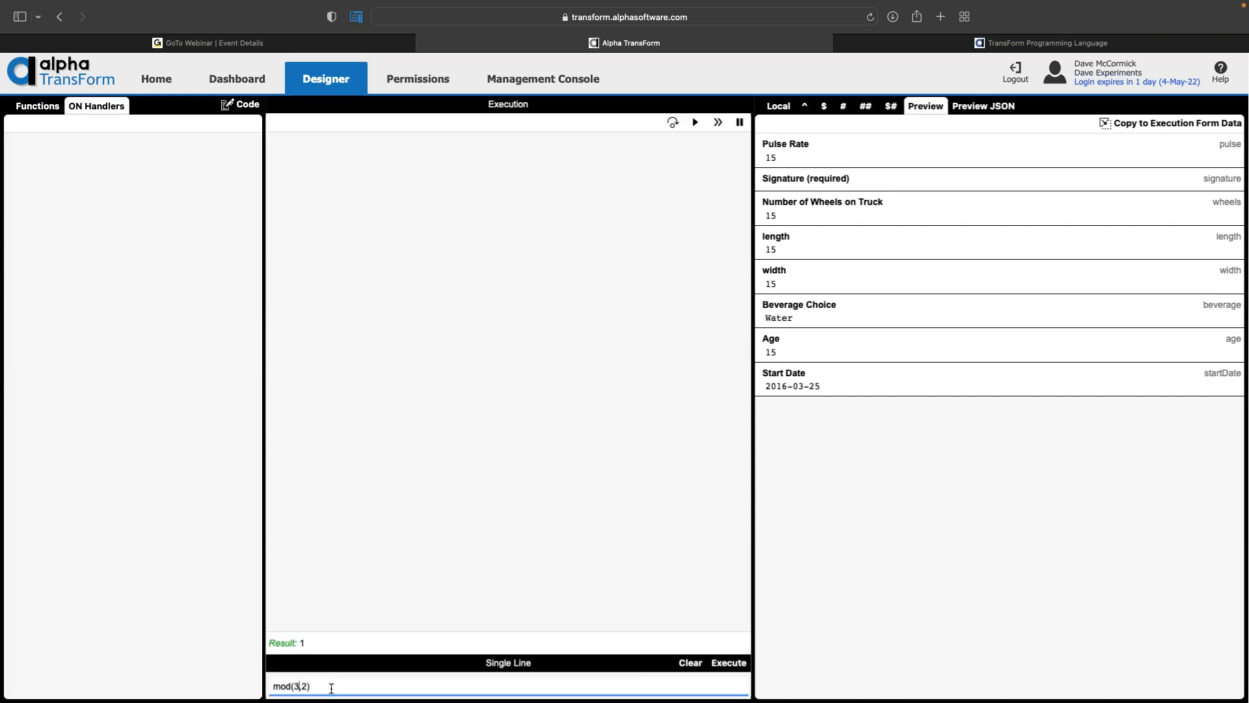
pyautogui.hotkey('shift', 'Left')
pyautogui.write('18')
pyautogui.press('Return')
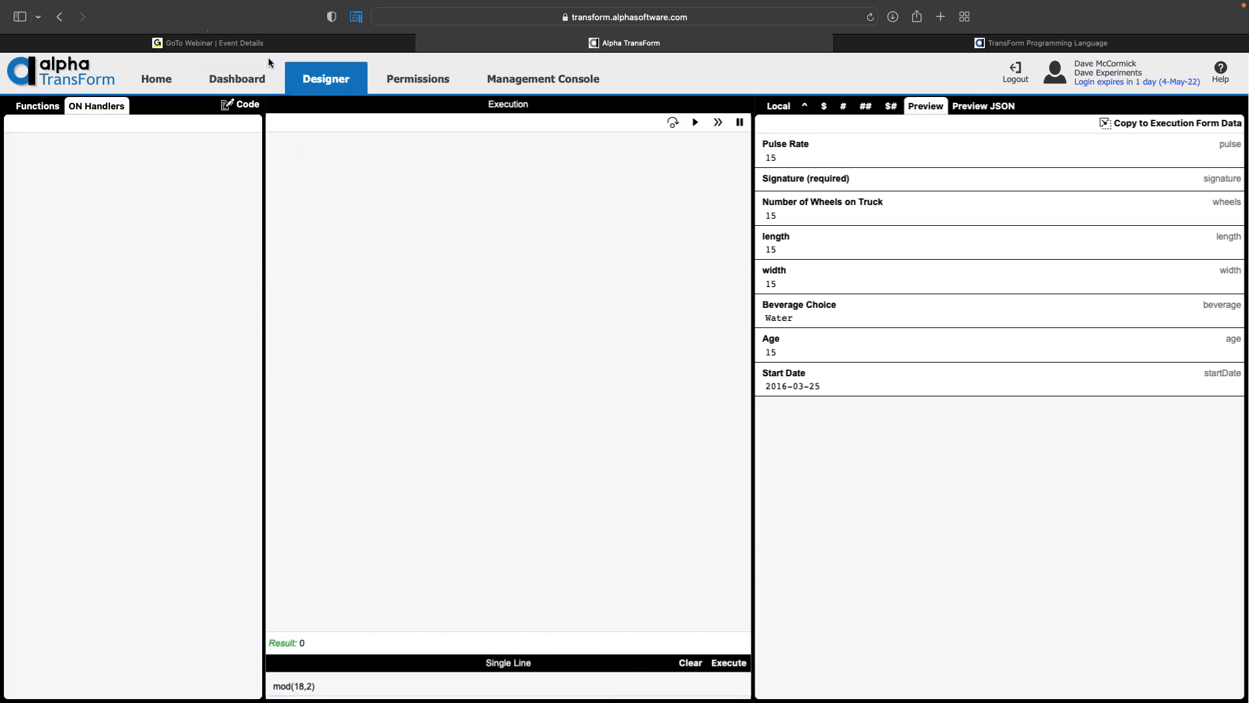
# Step: Leave the tester for the custom code editor and cancel out of it to the form types list
pyautogui.press('super+Tab')
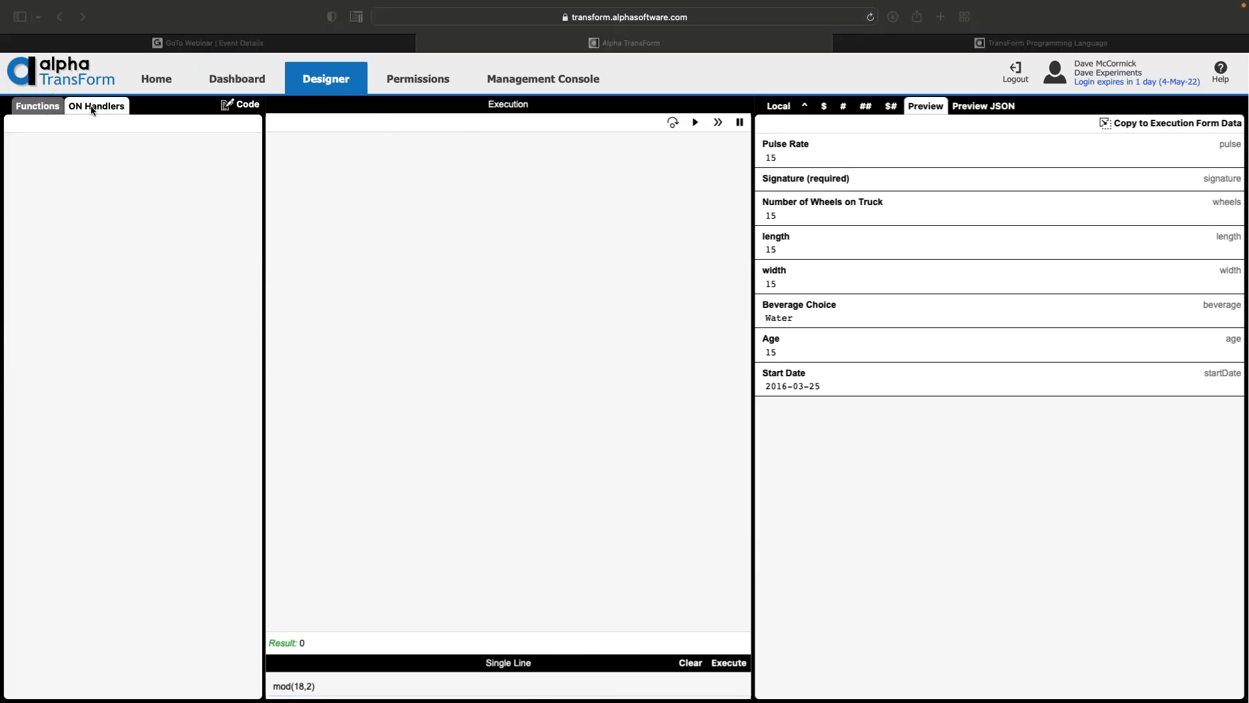
pyautogui.click(252, 108)
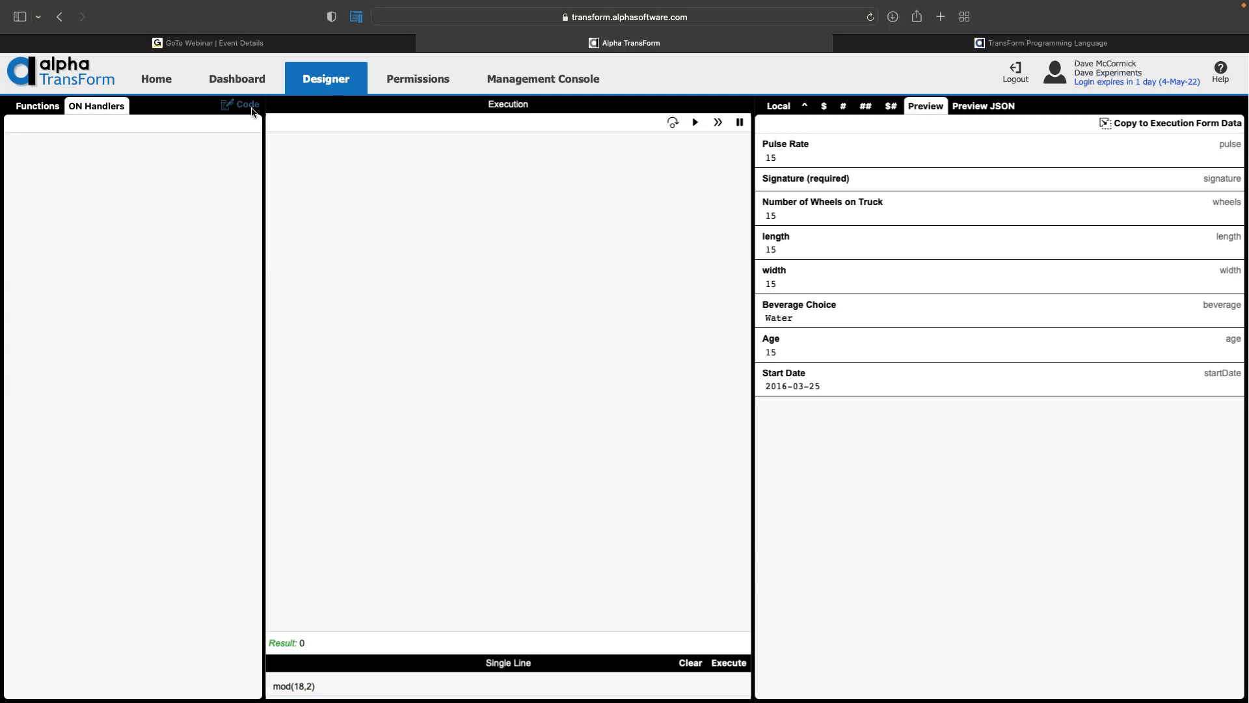
pyautogui.click(247, 106)
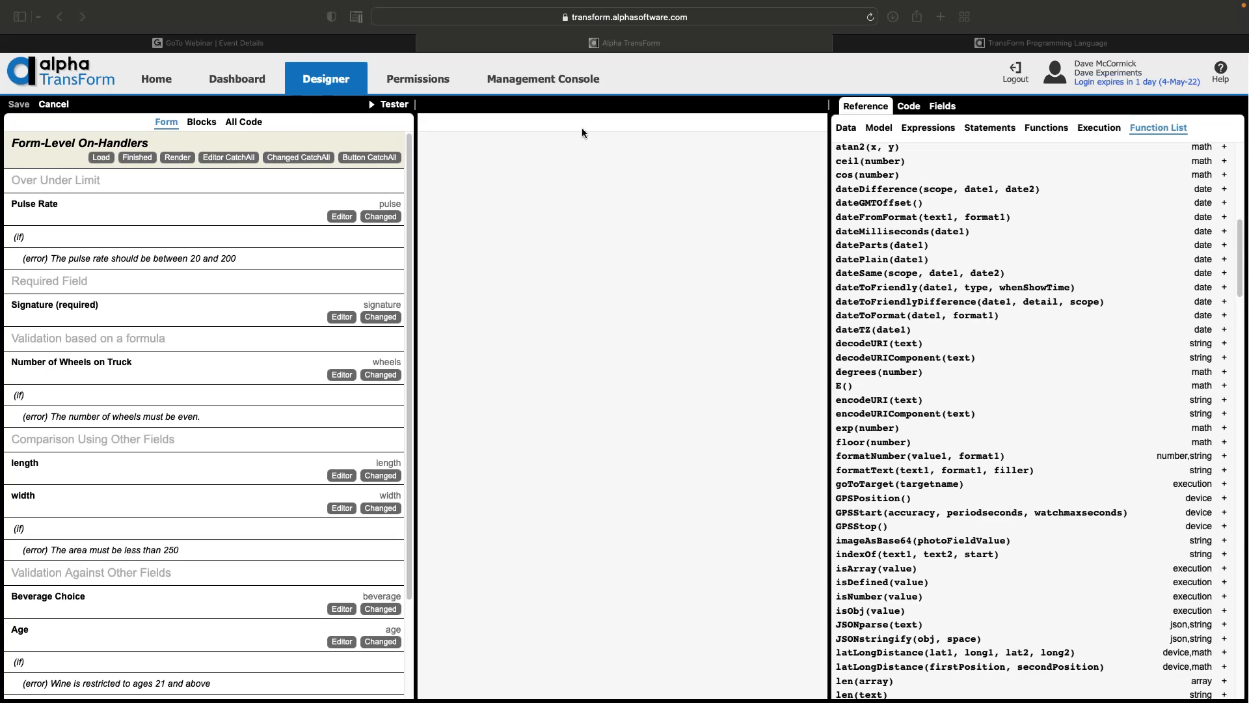
pyautogui.click(63, 106)
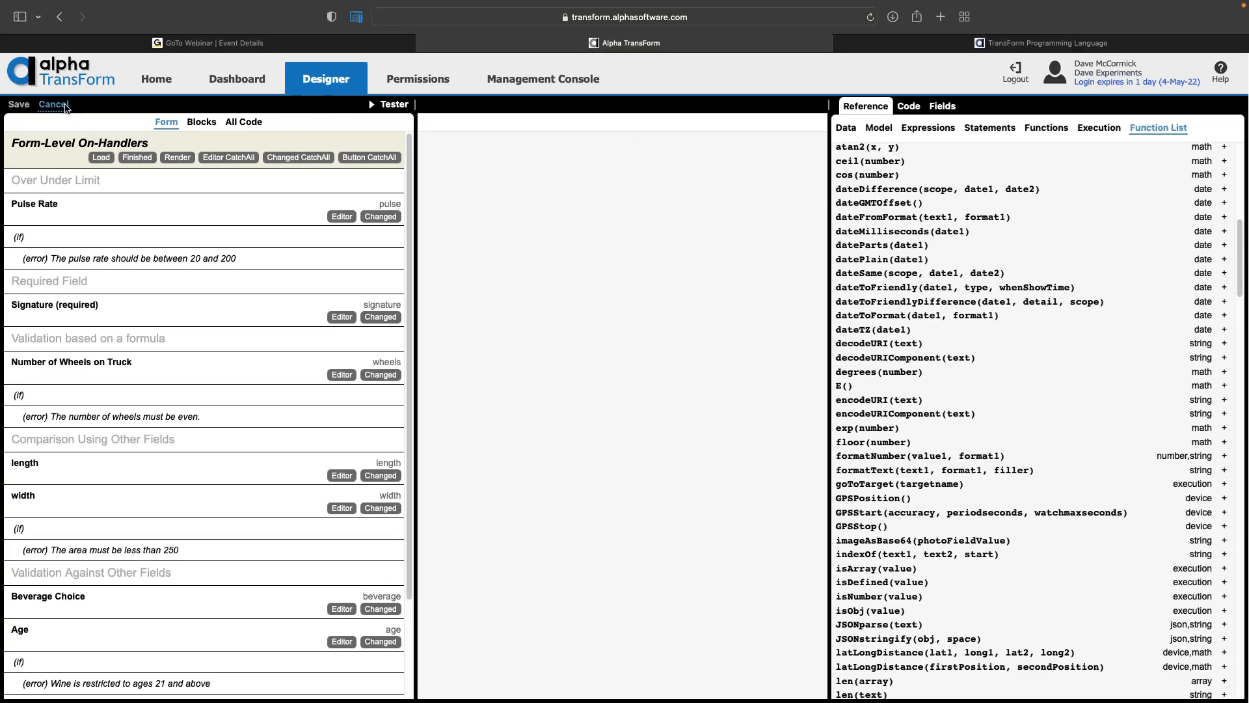
pyautogui.click(53, 105)
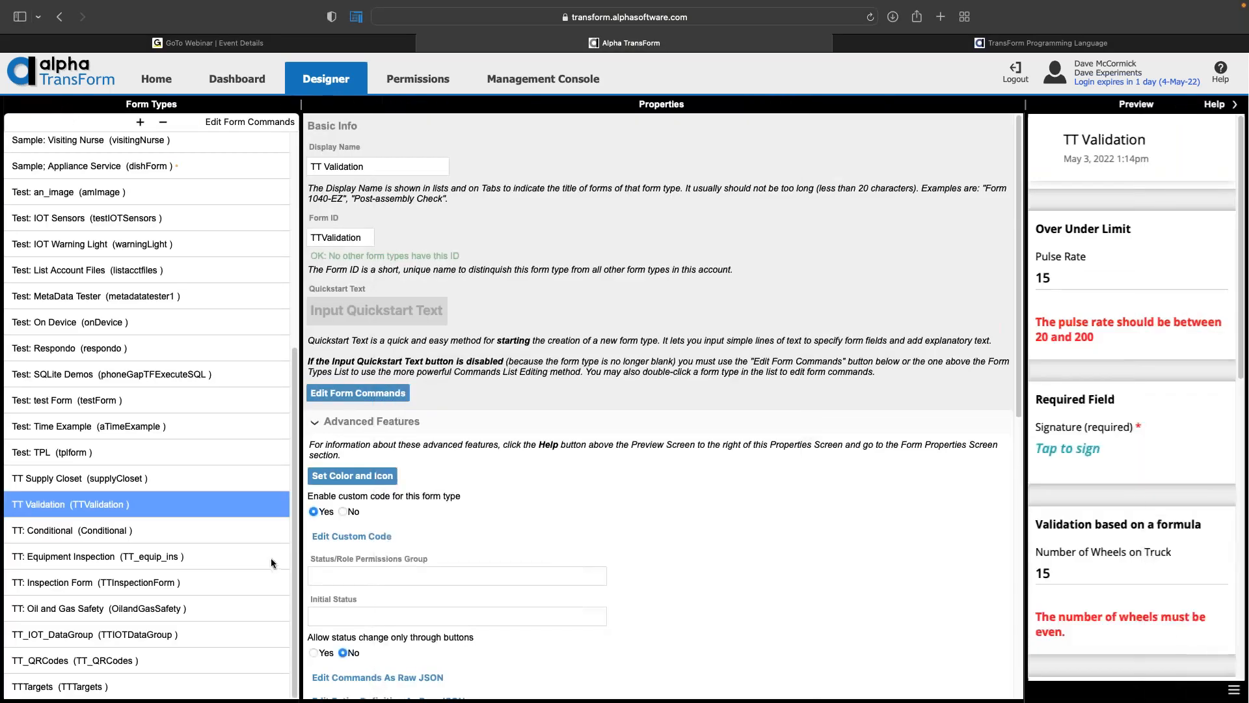
# Step: Open TT Validation's form commands and inspect the error command for an incorrect number of wheels
pyautogui.doubleClick(216, 501)
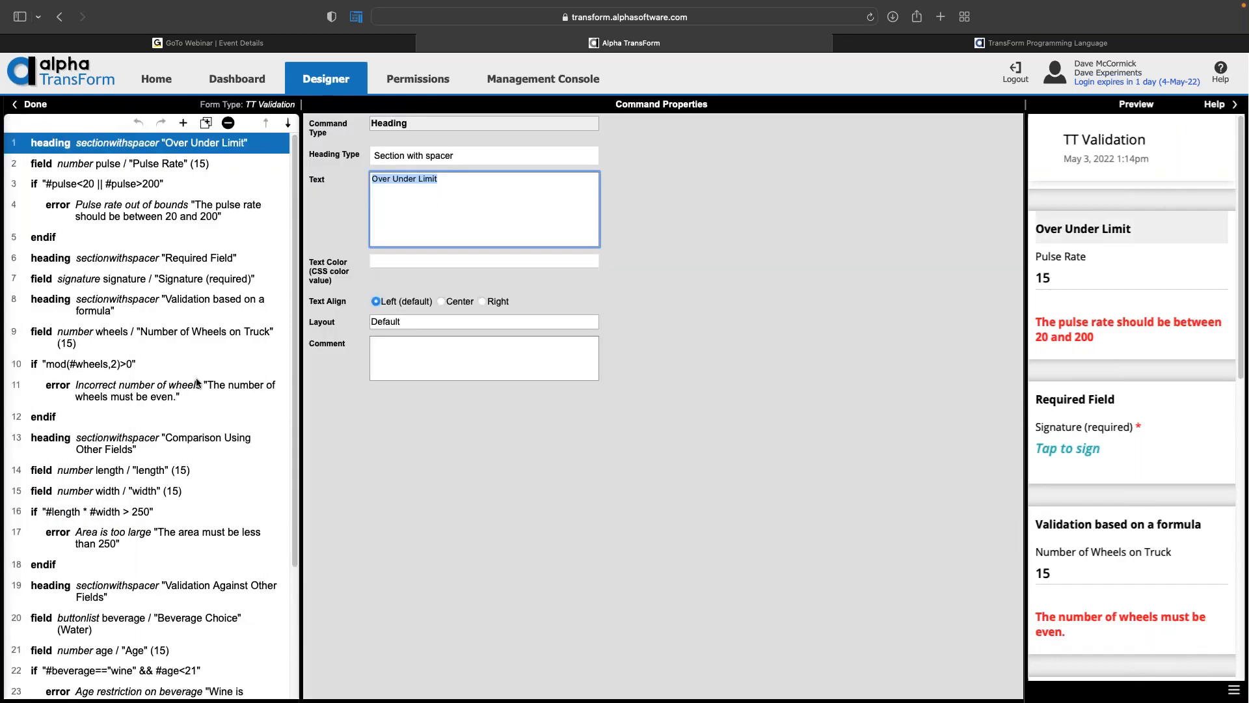
pyautogui.scroll(-1, 196, 382)
pyautogui.scroll(-1, 197, 382)
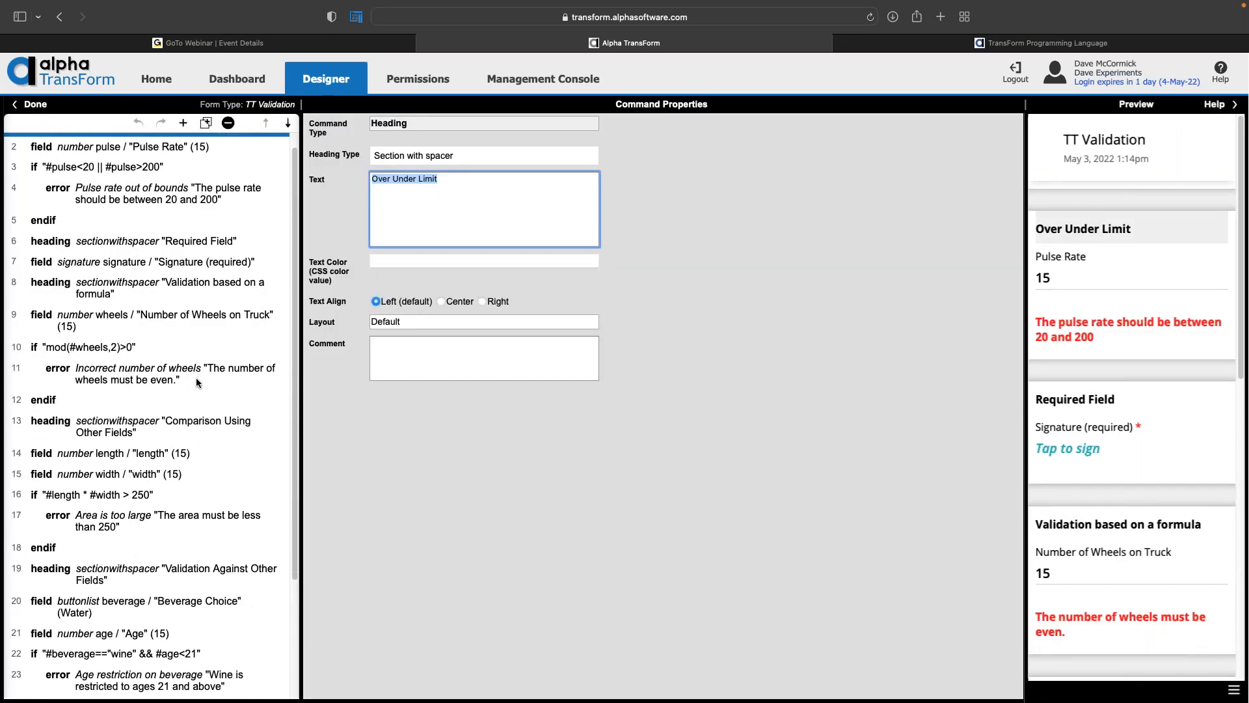
pyautogui.click(196, 372)
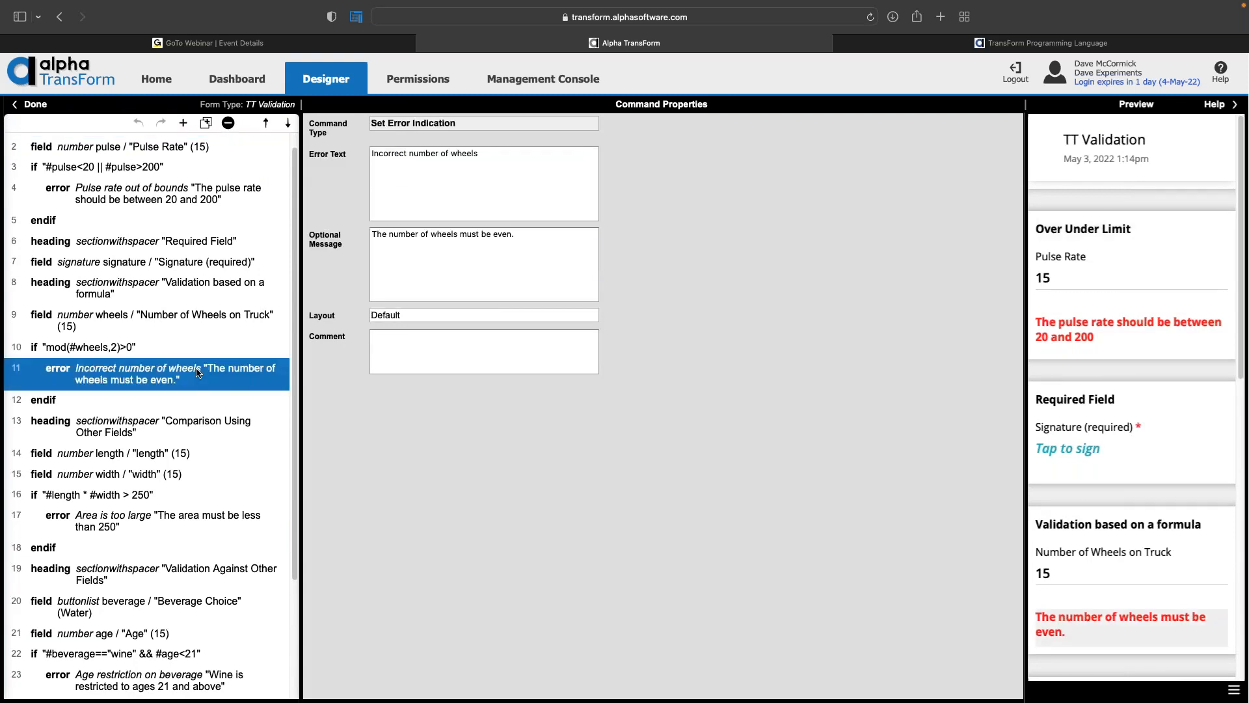
# Step: Examine the "#length * #width > 250" condition and the properties of its area error command
pyautogui.scroll(-5, 196, 370)
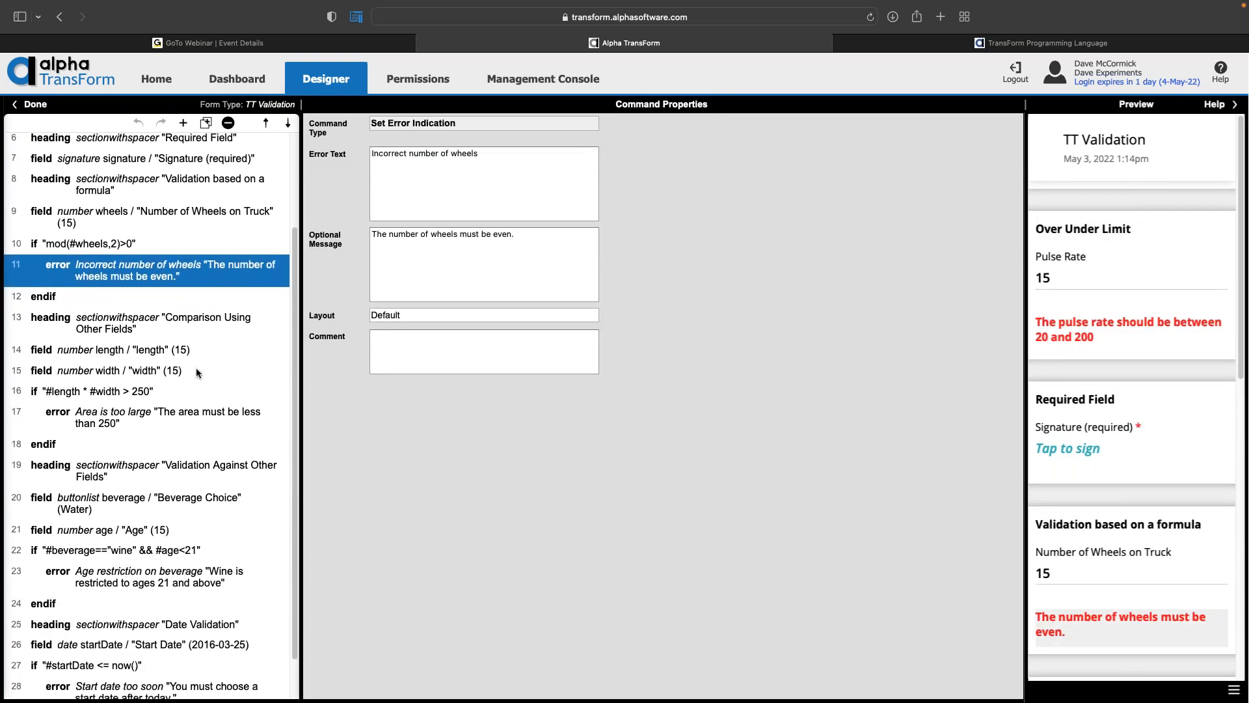
pyautogui.click(147, 396)
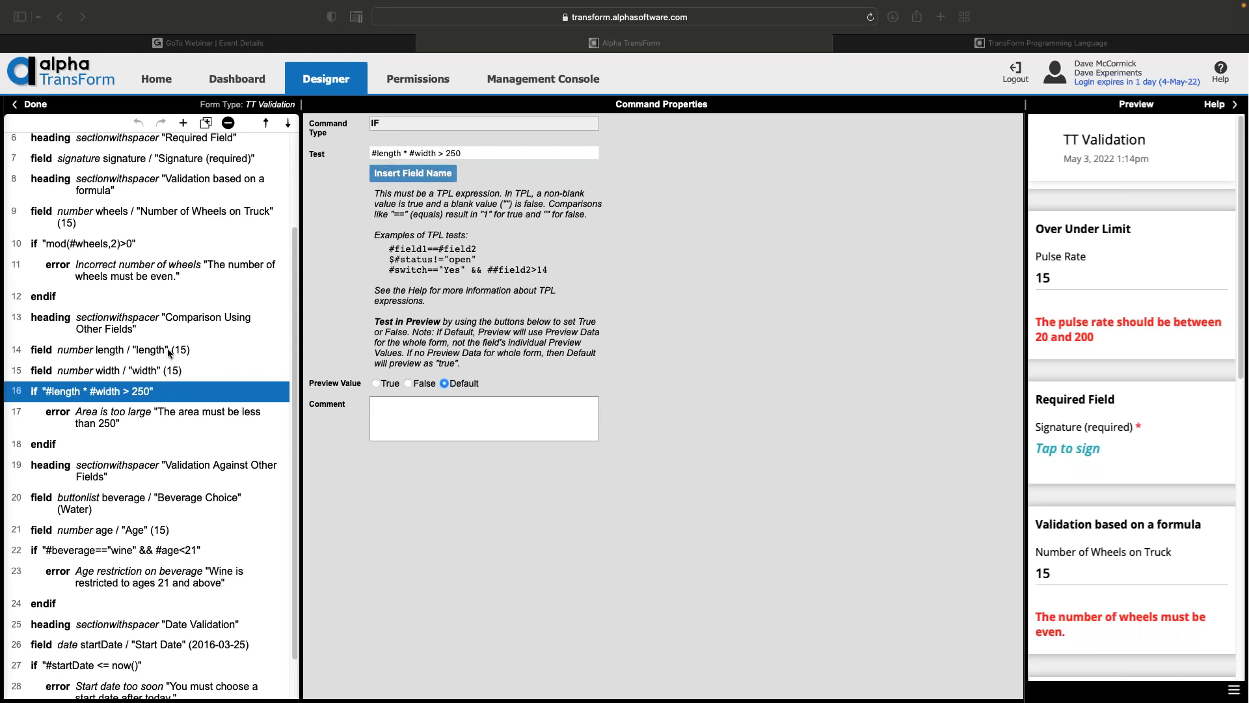
pyautogui.click(180, 413)
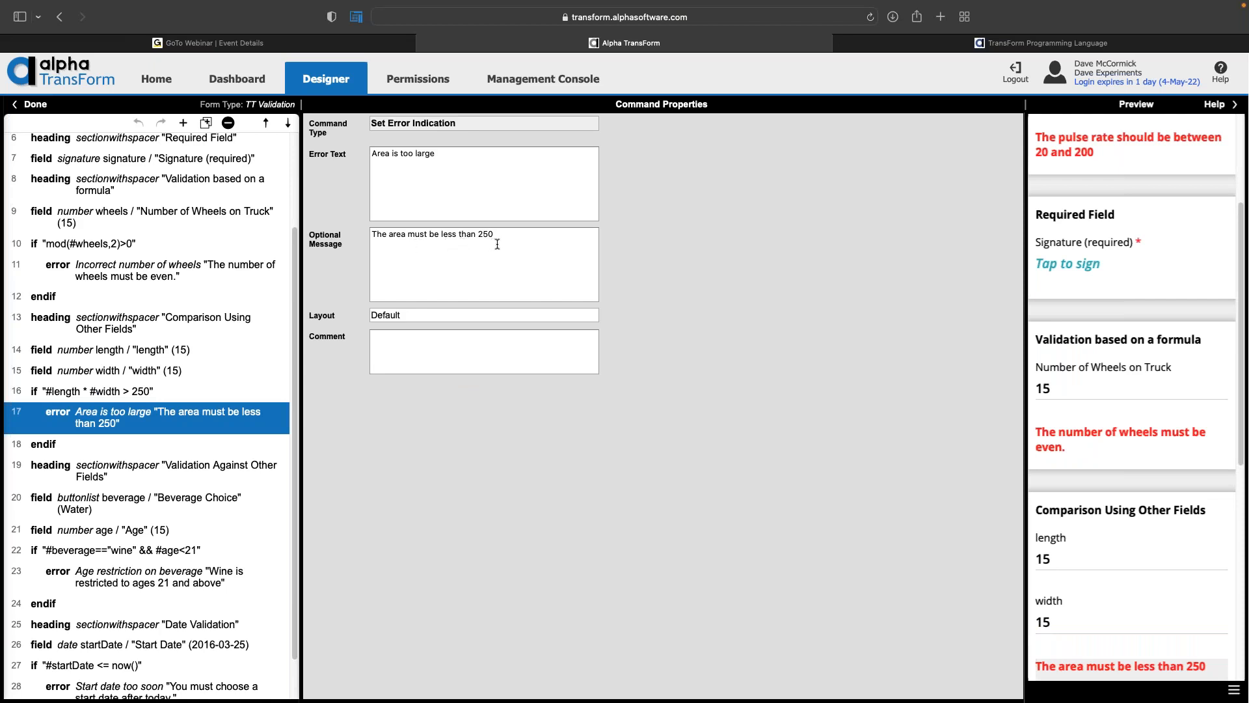
pyautogui.scroll(-1, 222, 447)
pyautogui.scroll(-2, 222, 446)
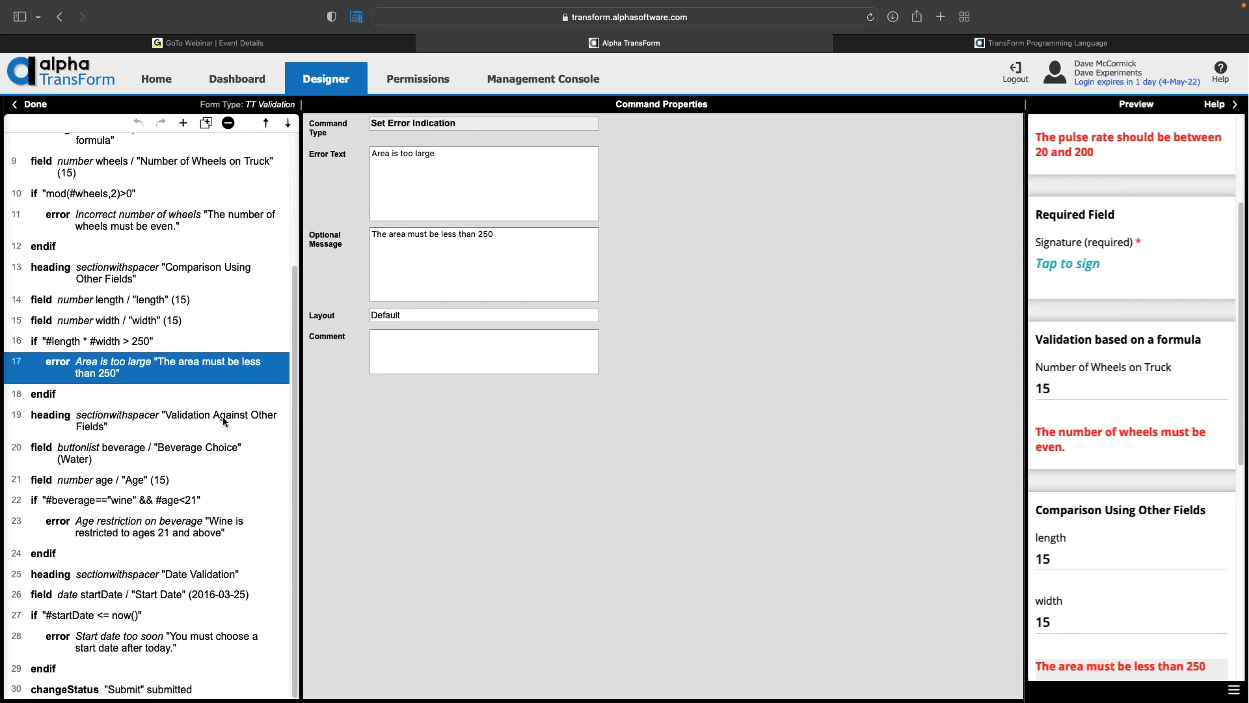
# Step: Examine the Validation Against Other Fields section's wine and age condition, its error command and their preview
pyautogui.click(223, 421)
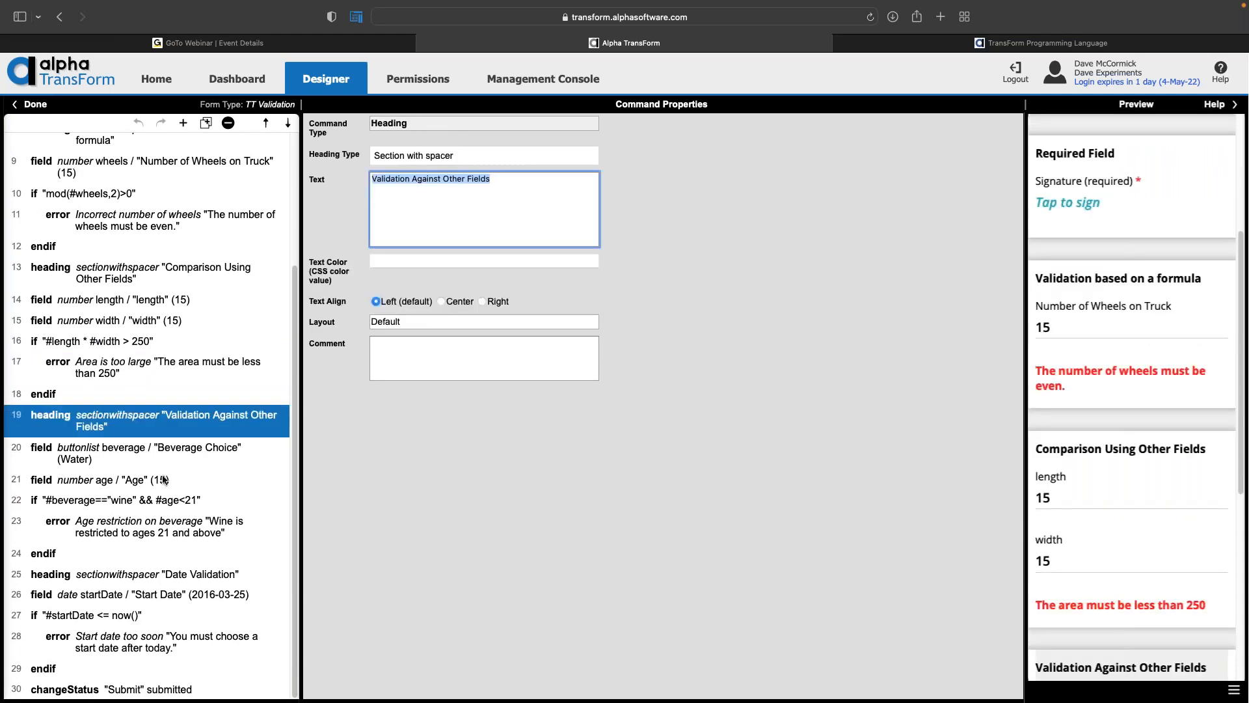
pyautogui.click(161, 532)
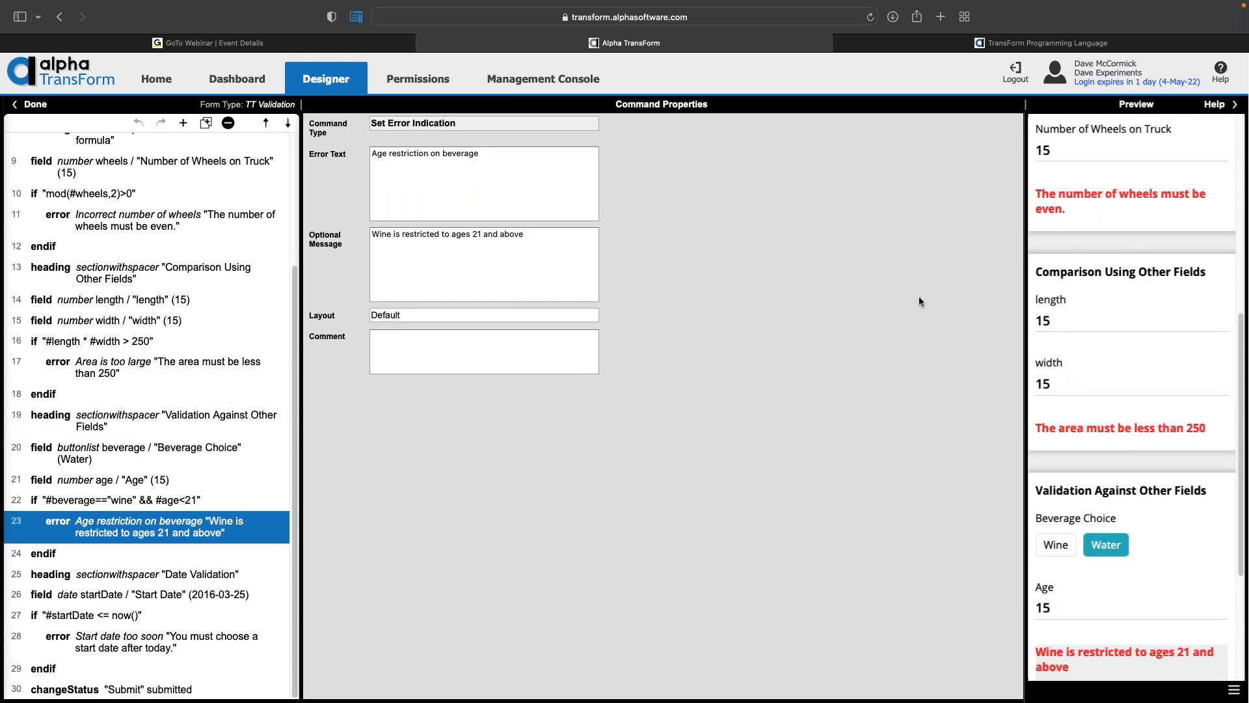
pyautogui.click(187, 501)
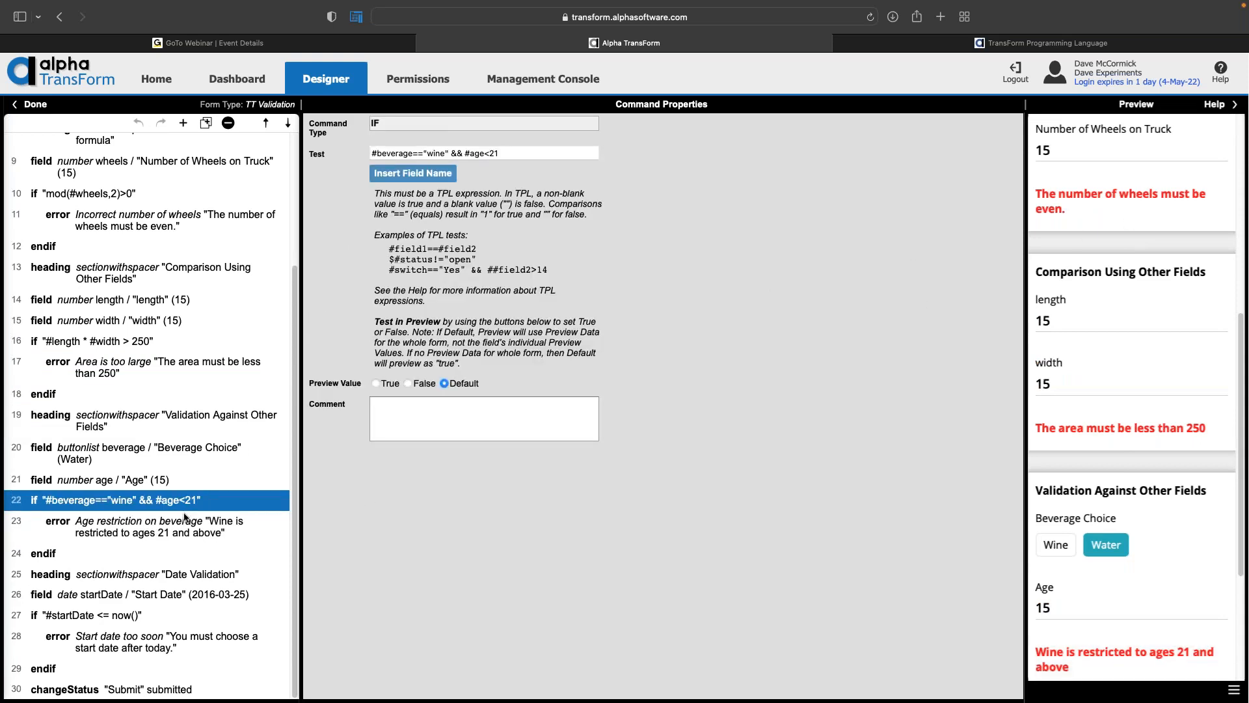
pyautogui.click(185, 520)
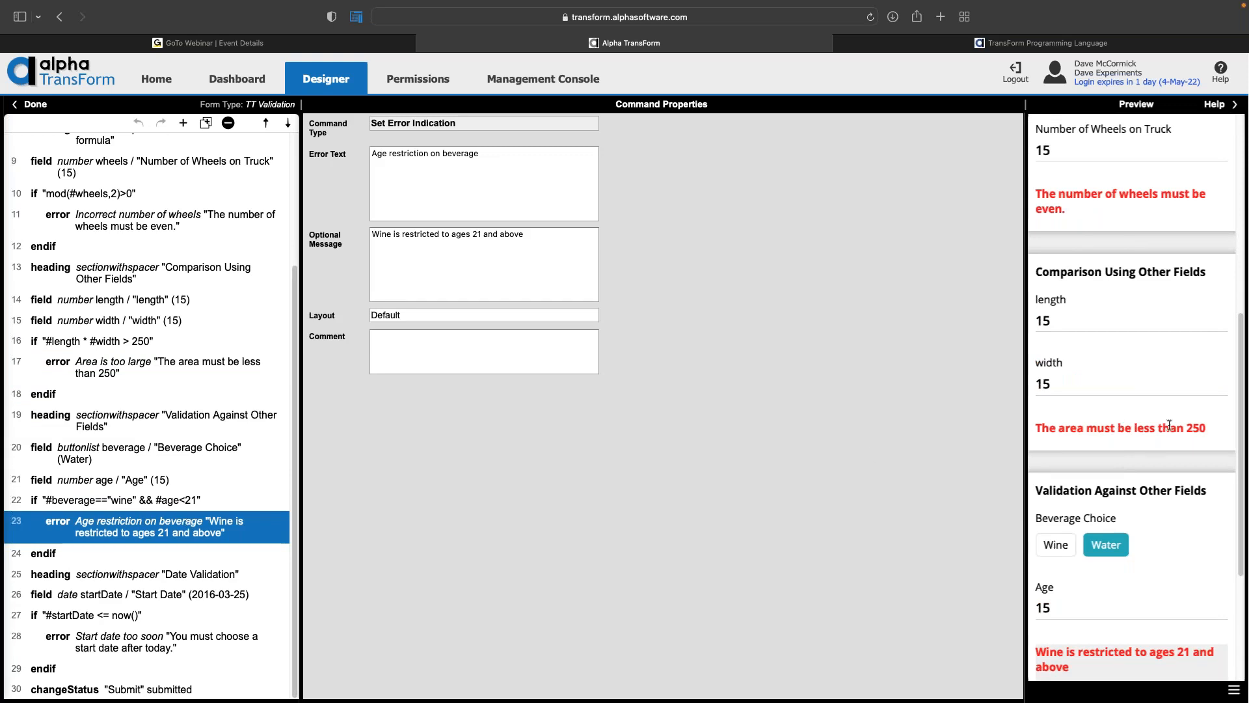
pyautogui.scroll(-4, 1165, 430)
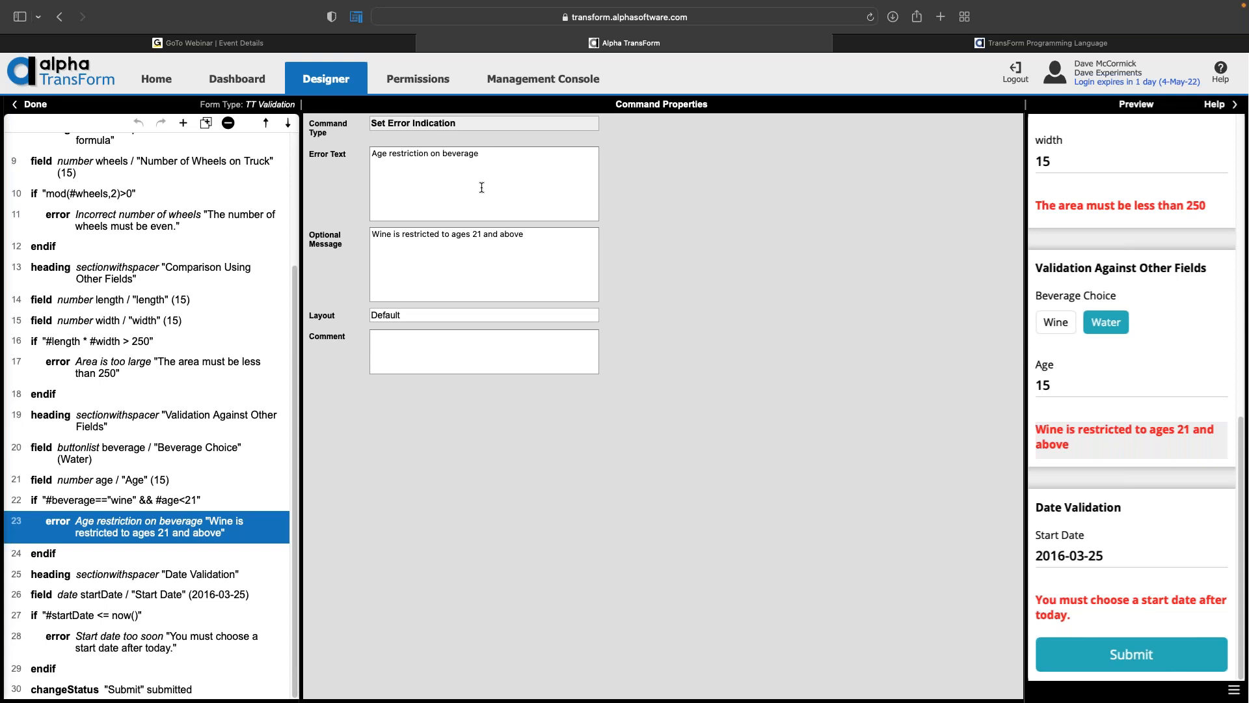
# Step: Review the wine and age condition, then examine the Date Validation section's error command and its "#startDate <= now()" condition
pyautogui.click(139, 501)
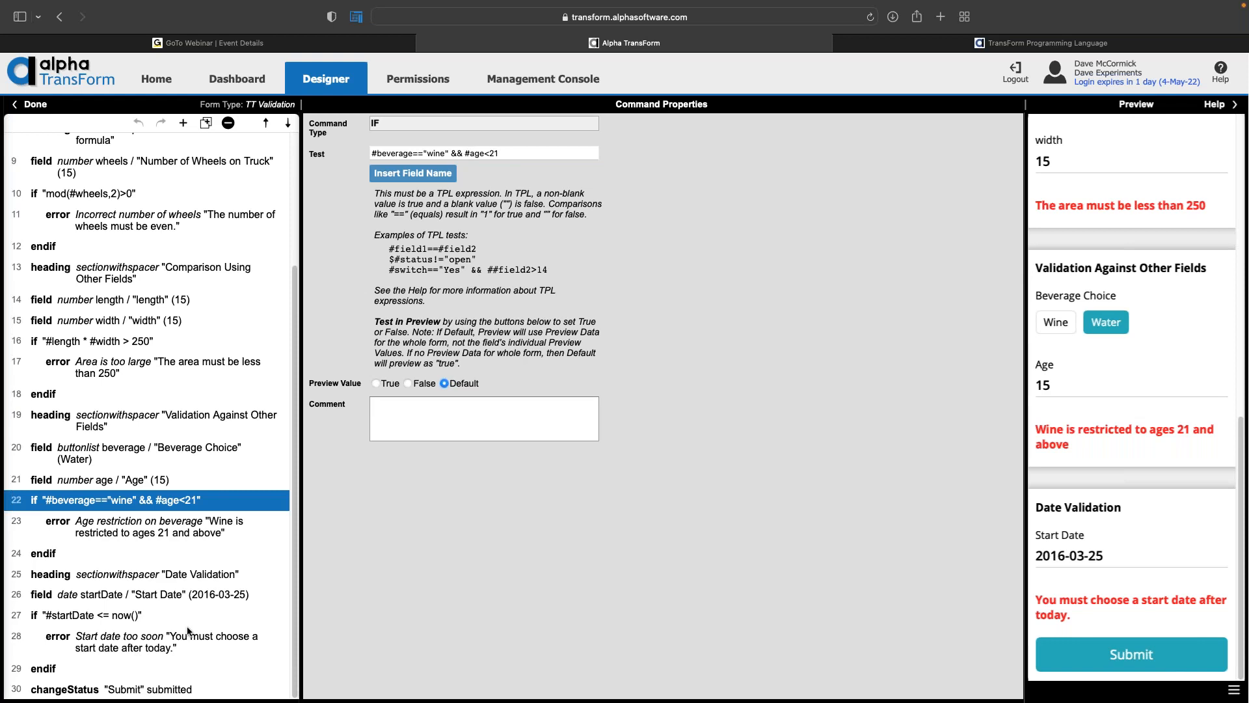
pyautogui.click(149, 644)
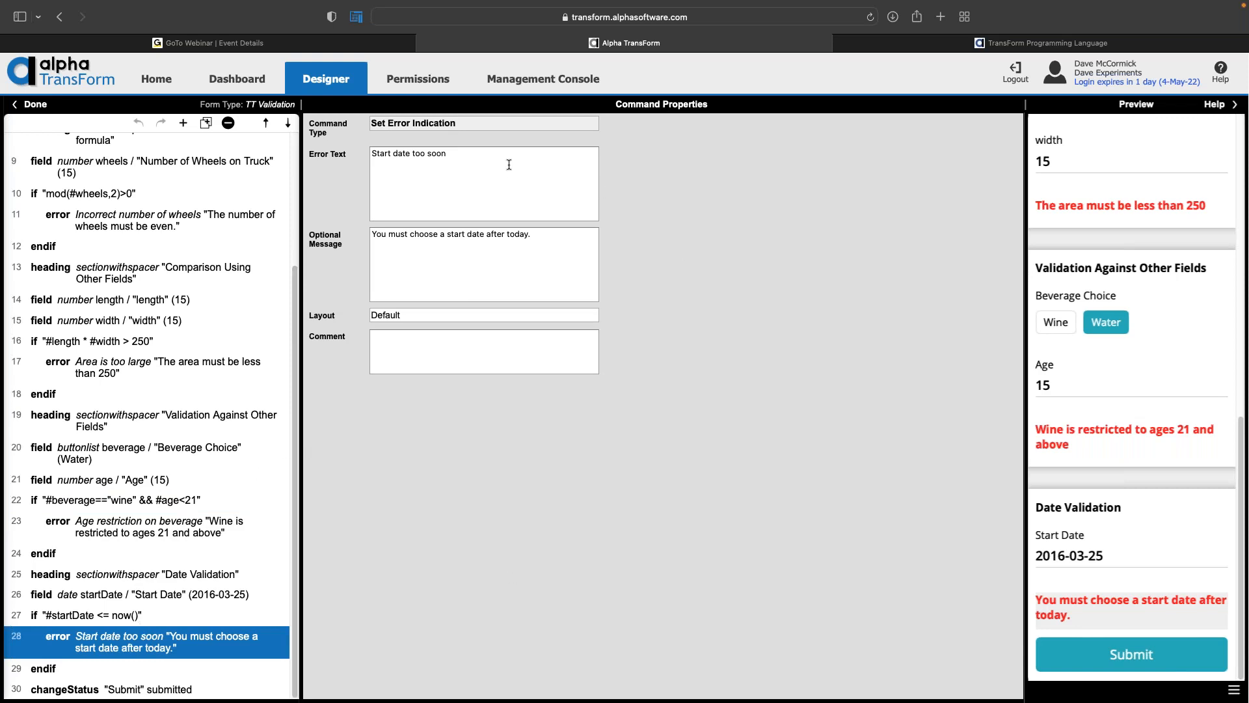
pyautogui.click(58, 620)
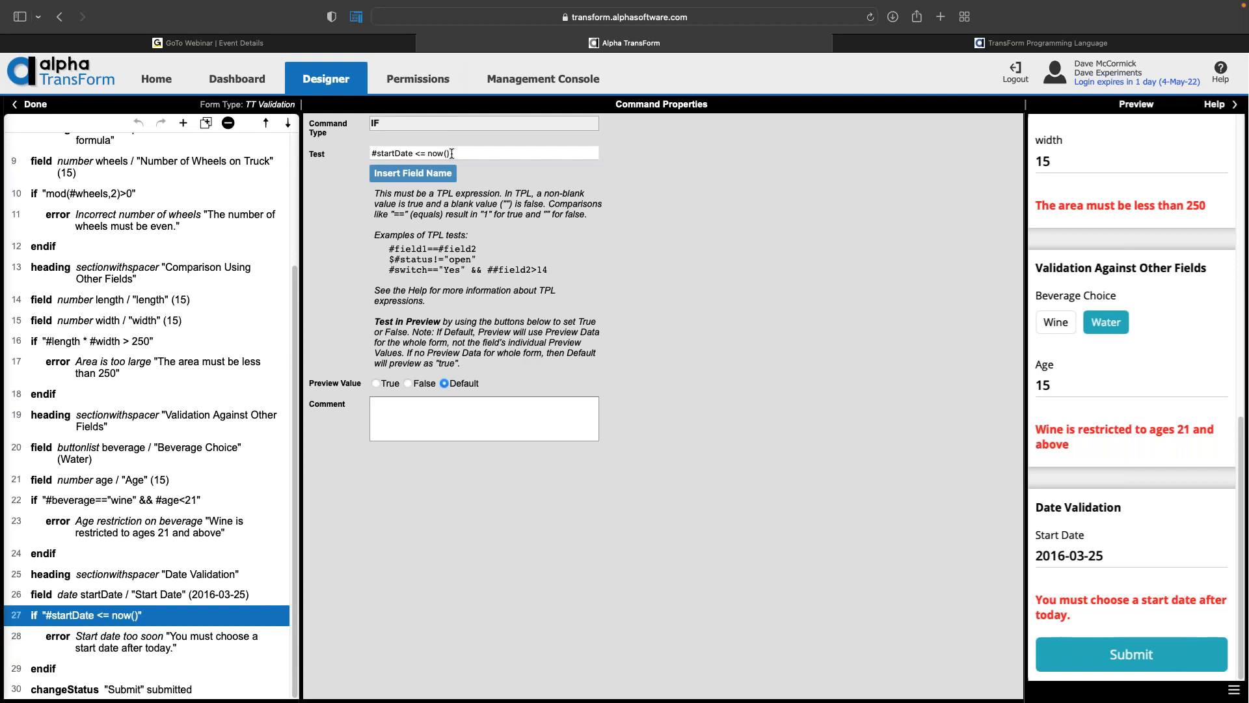
pyautogui.moveTo(452, 153); pyautogui.dragTo(430, 154)
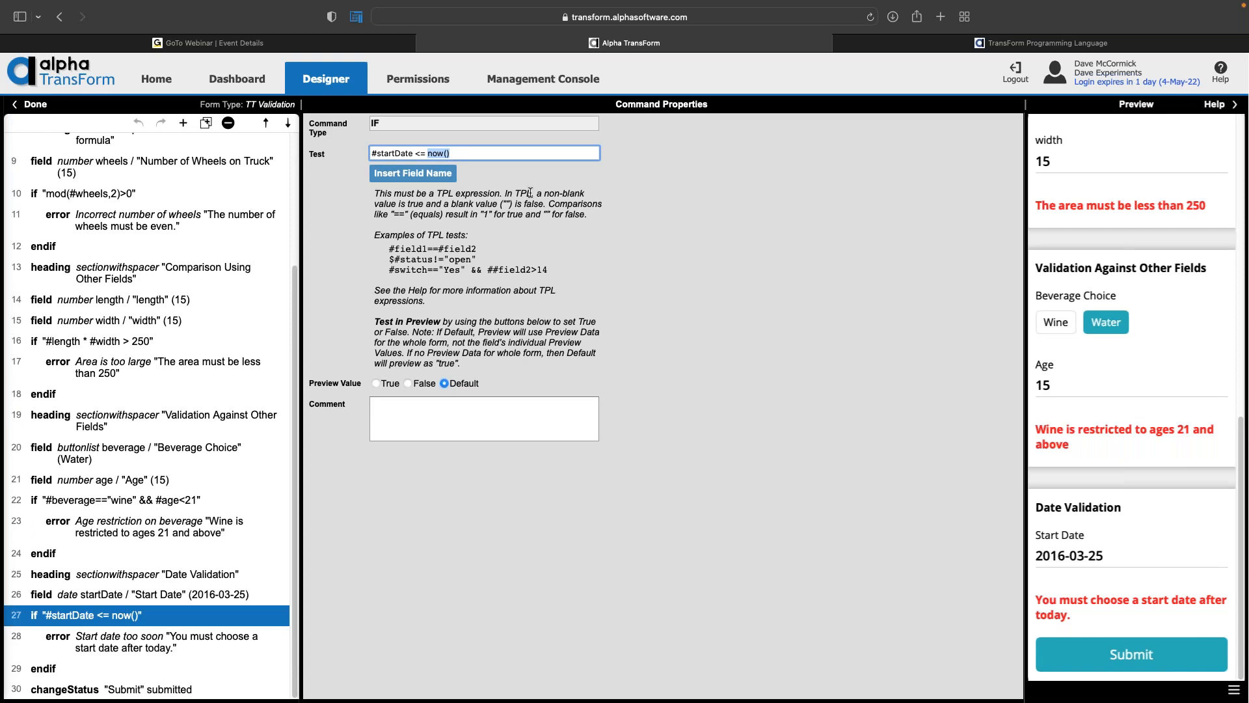
pyautogui.click(469, 155)
pyautogui.moveTo(413, 153); pyautogui.dragTo(360, 155)
pyautogui.click(478, 153)
# Step: Set the comparison operator in the Date Validation condition to >= so the test reads "#startDate >= now()"
pyautogui.click(420, 155)
pyautogui.press('Right')
pyautogui.hotkey('shift', 'Left')
pyautogui.hotkey('shift', 'Left')
pyautogui.write('>=')
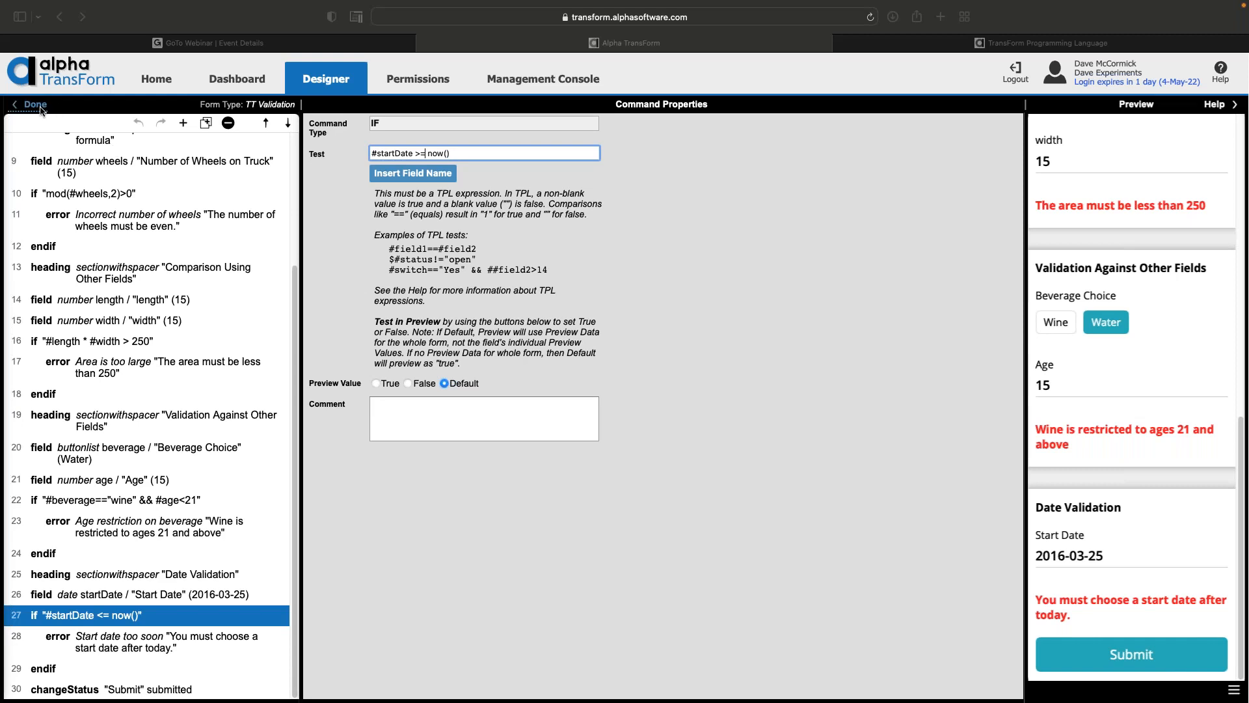
pyautogui.click(464, 154)
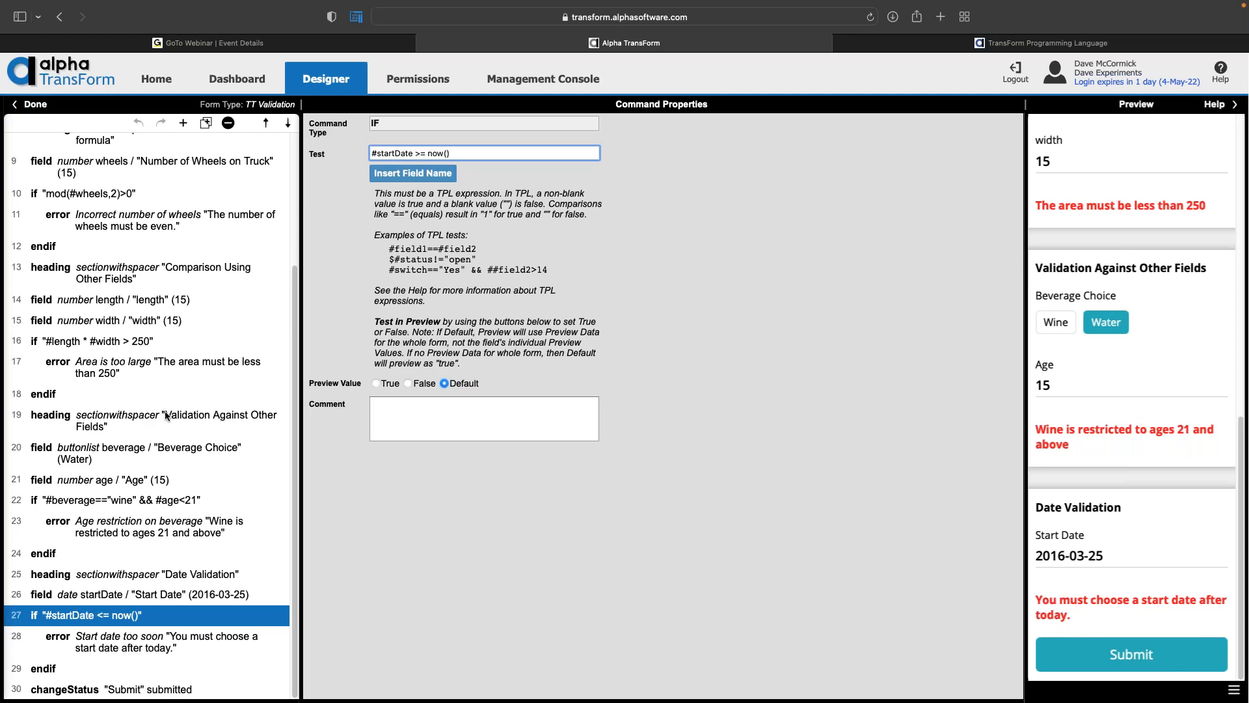
pyautogui.scroll(5, 168, 412)
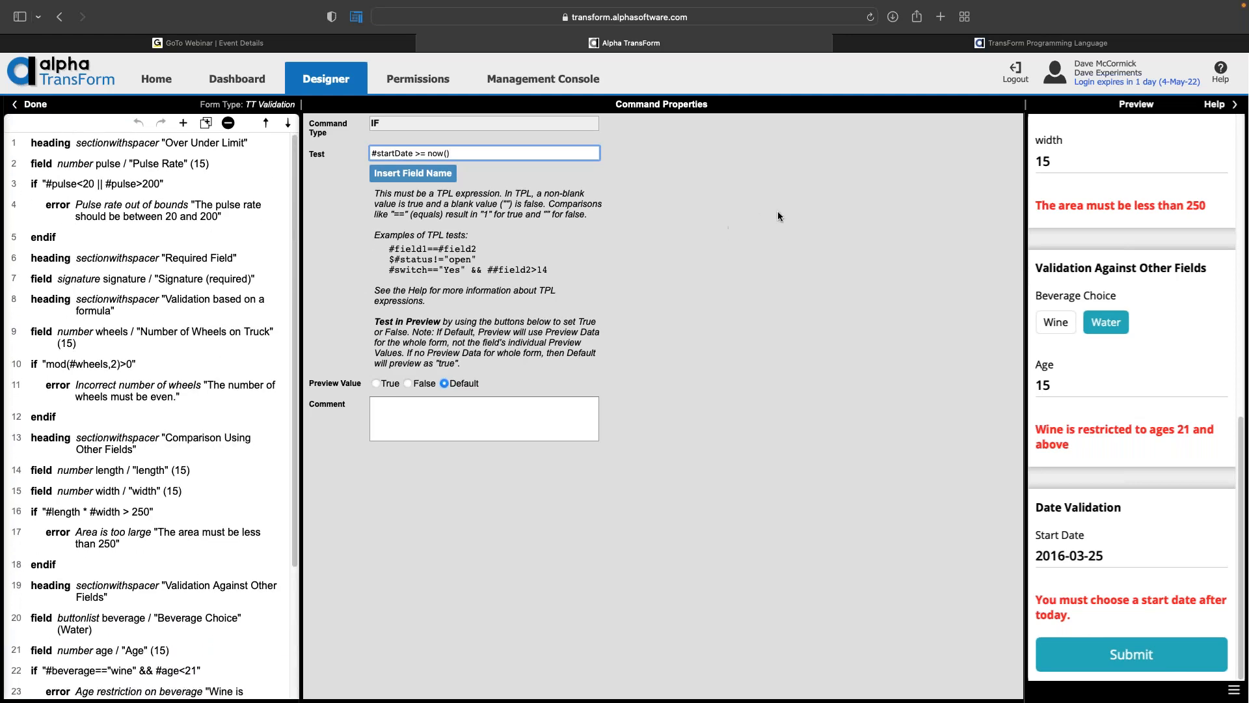